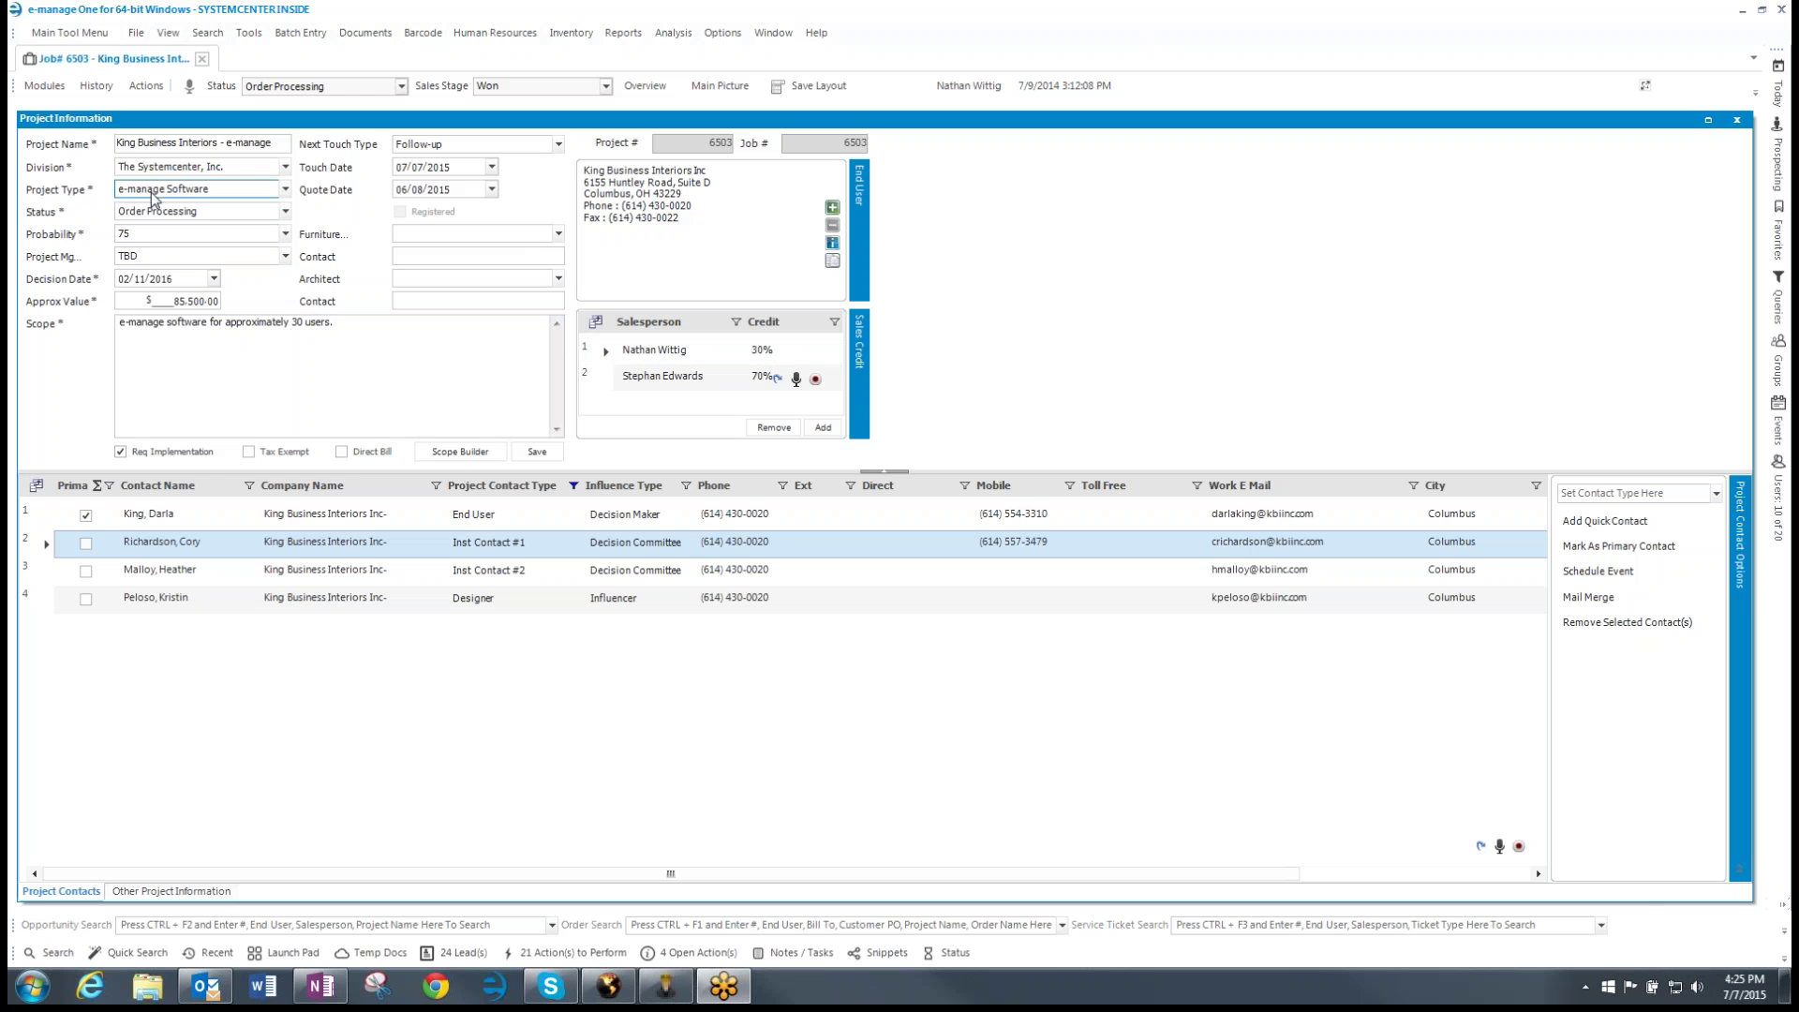
Step: Check which action item requests can be submitted for the open project, without submitting one
click(148, 87)
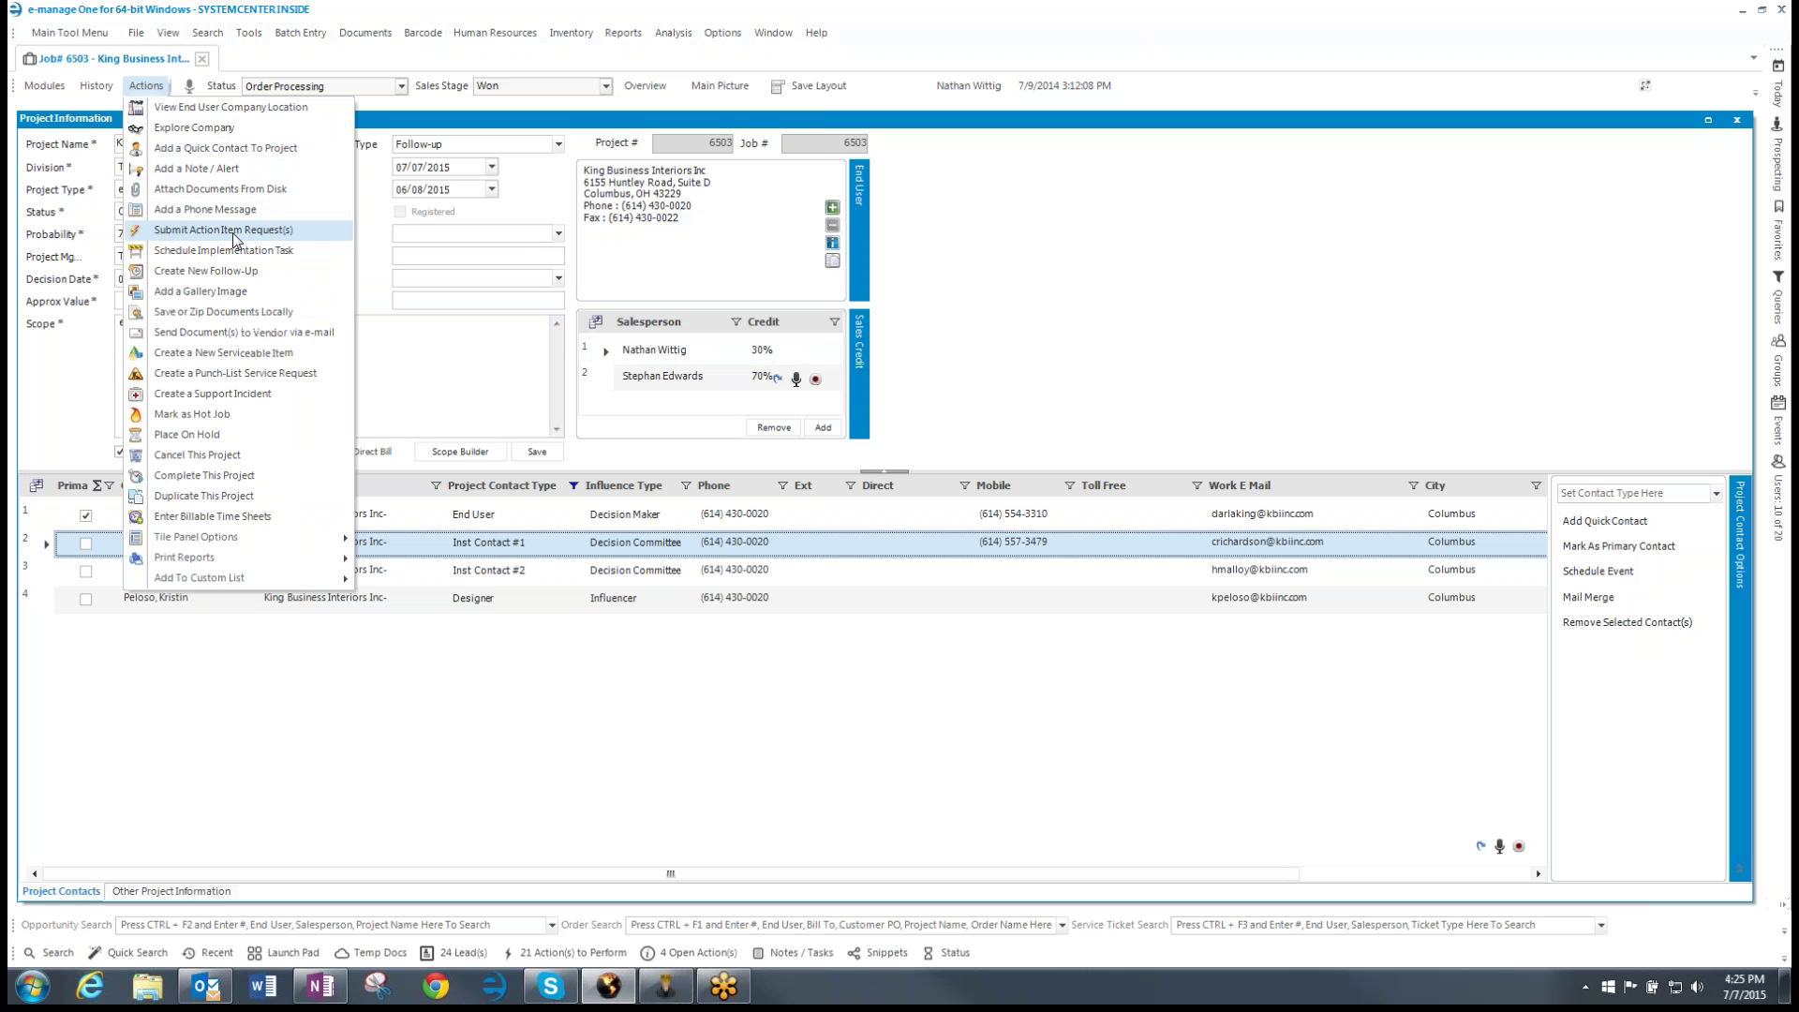
click(233, 234)
click(150, 154)
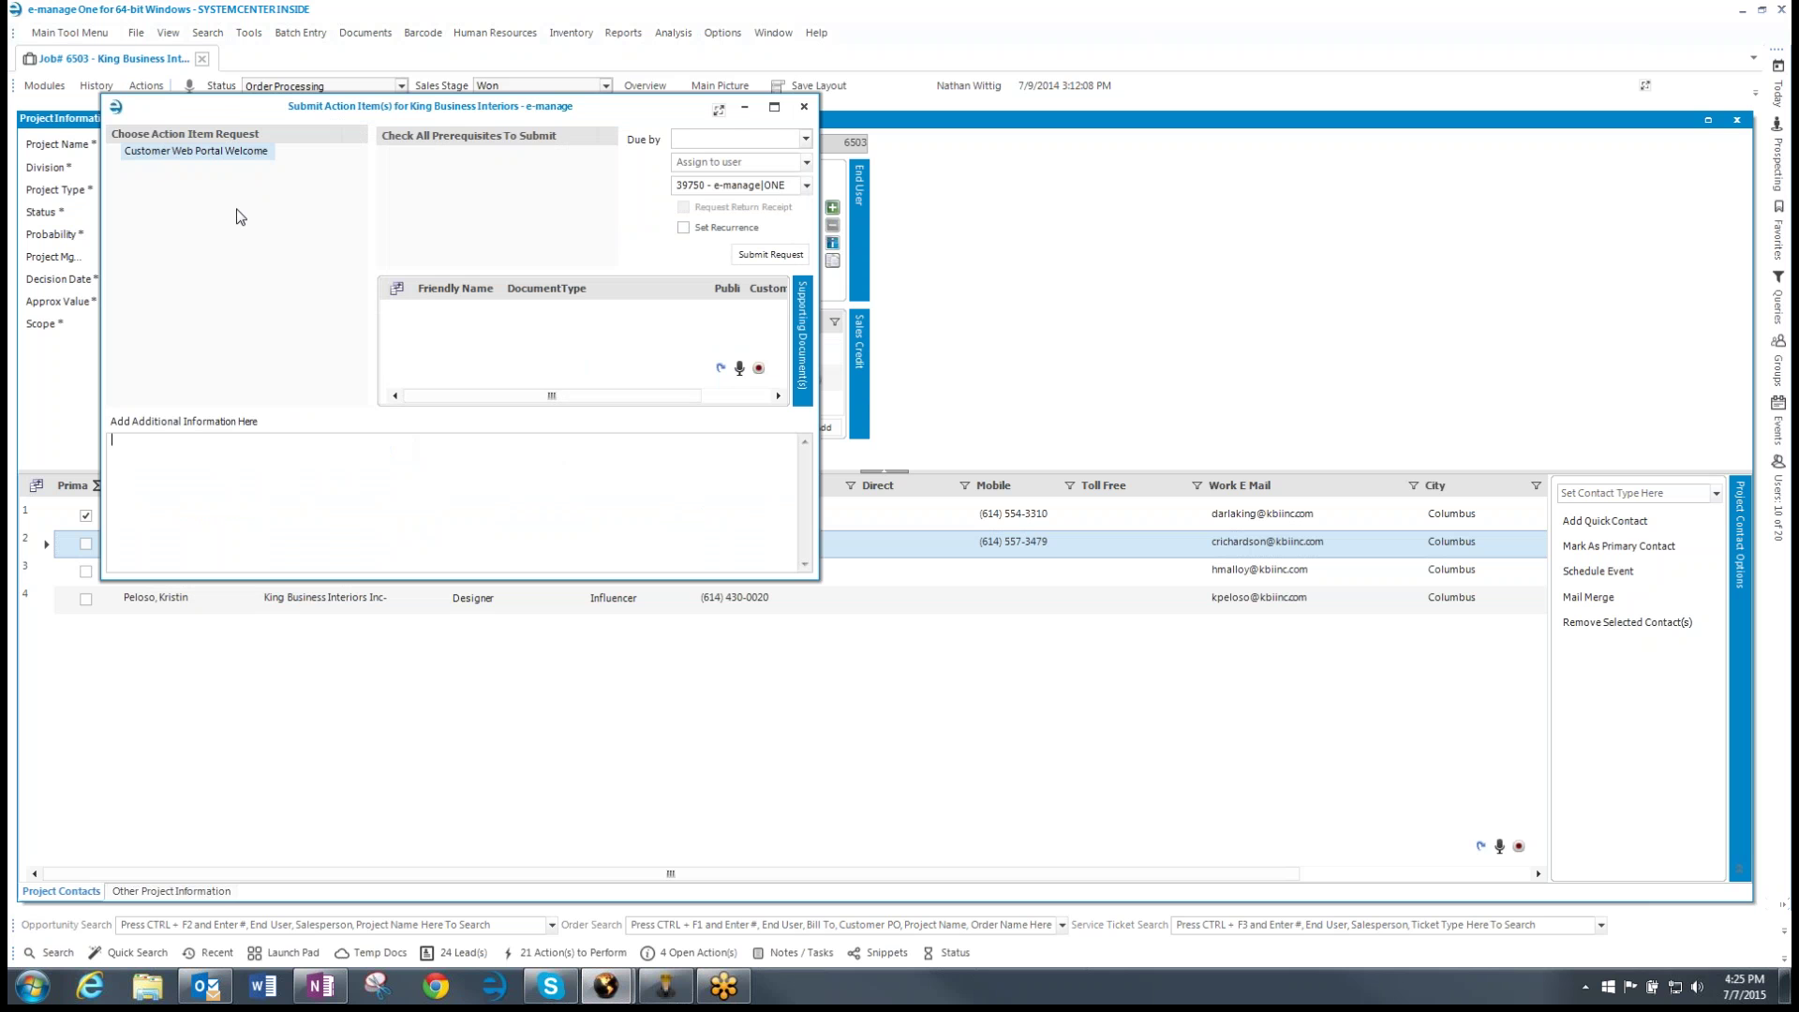
click(803, 108)
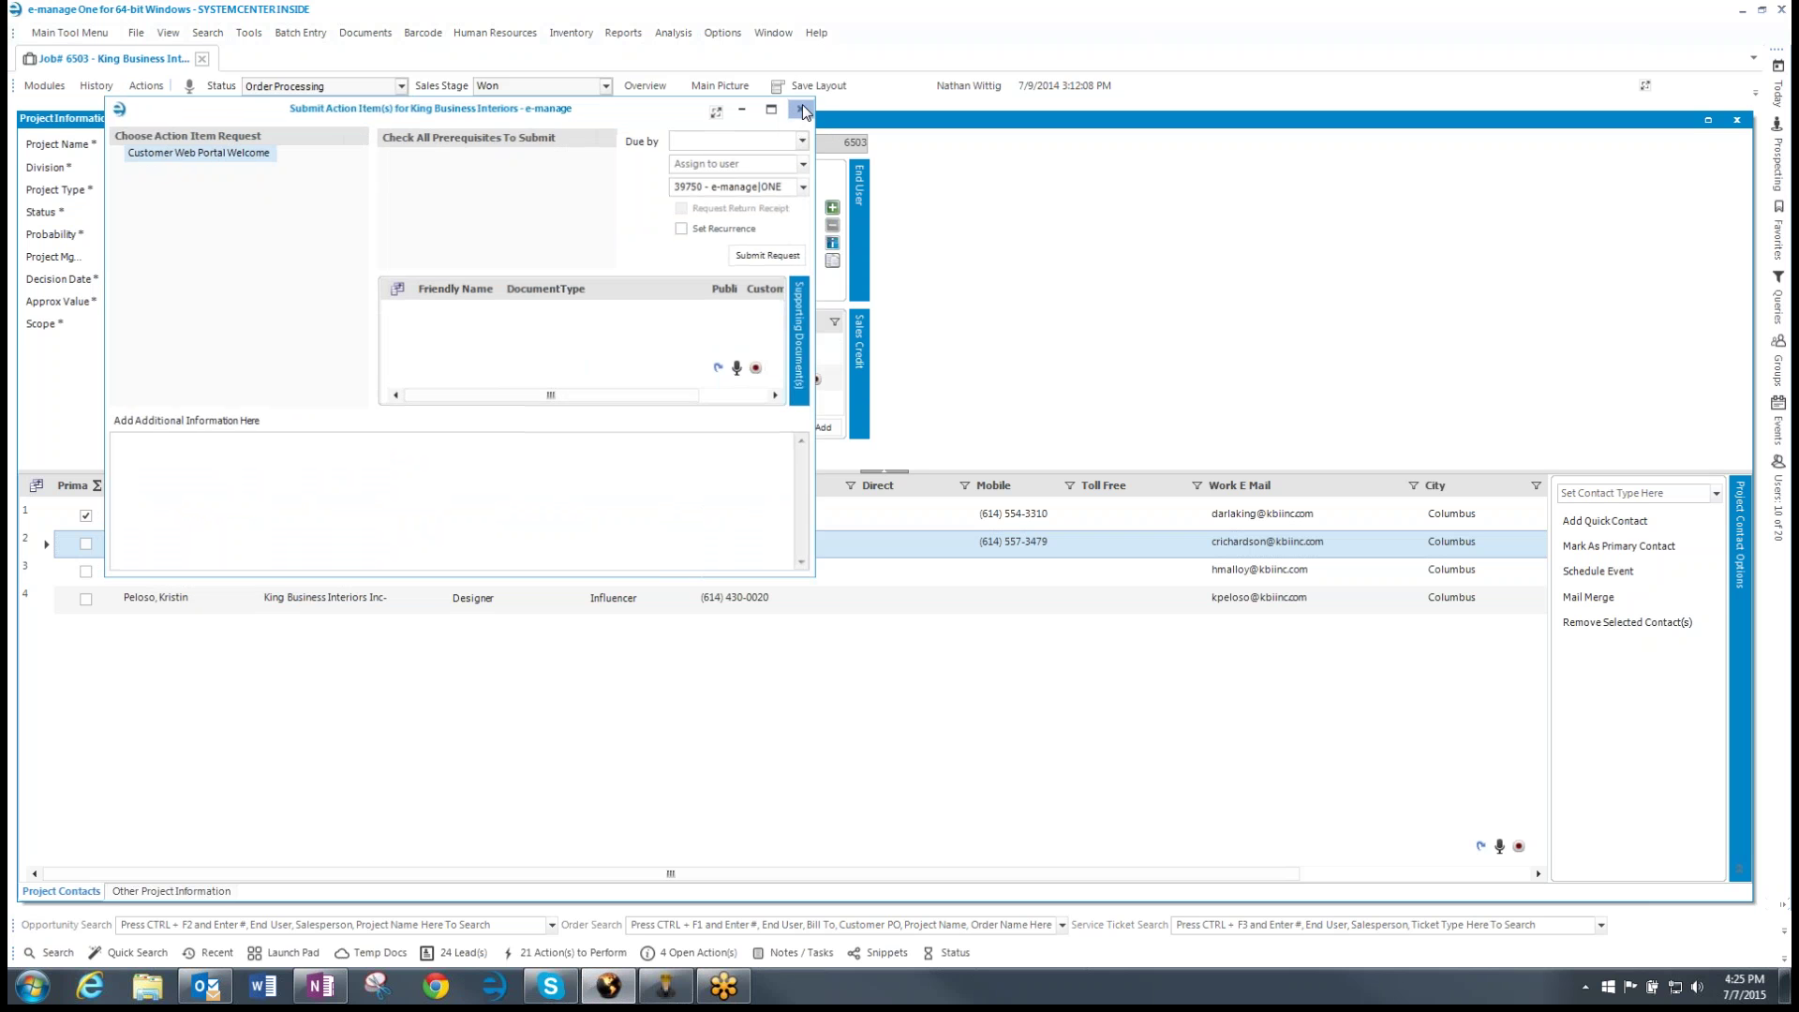
Step: Switch to e-manage One Administrator and open the Project Action Items Configuration
click(69, 38)
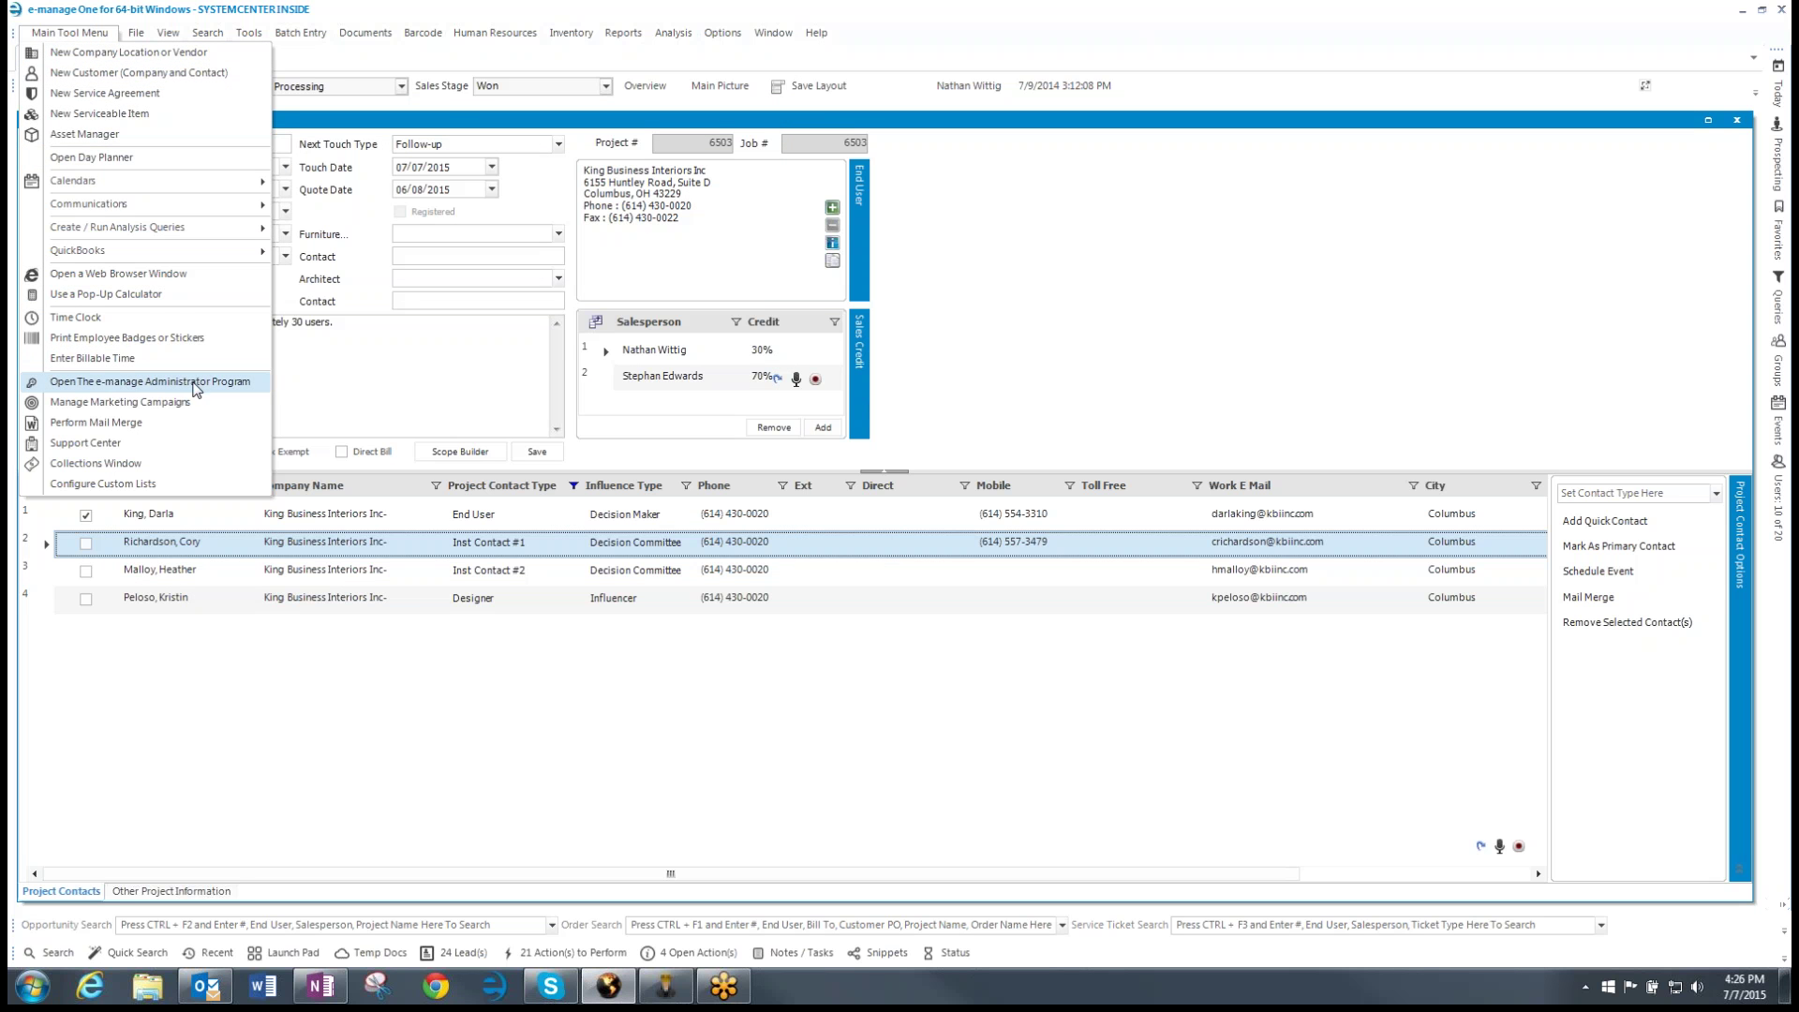
click(504, 729)
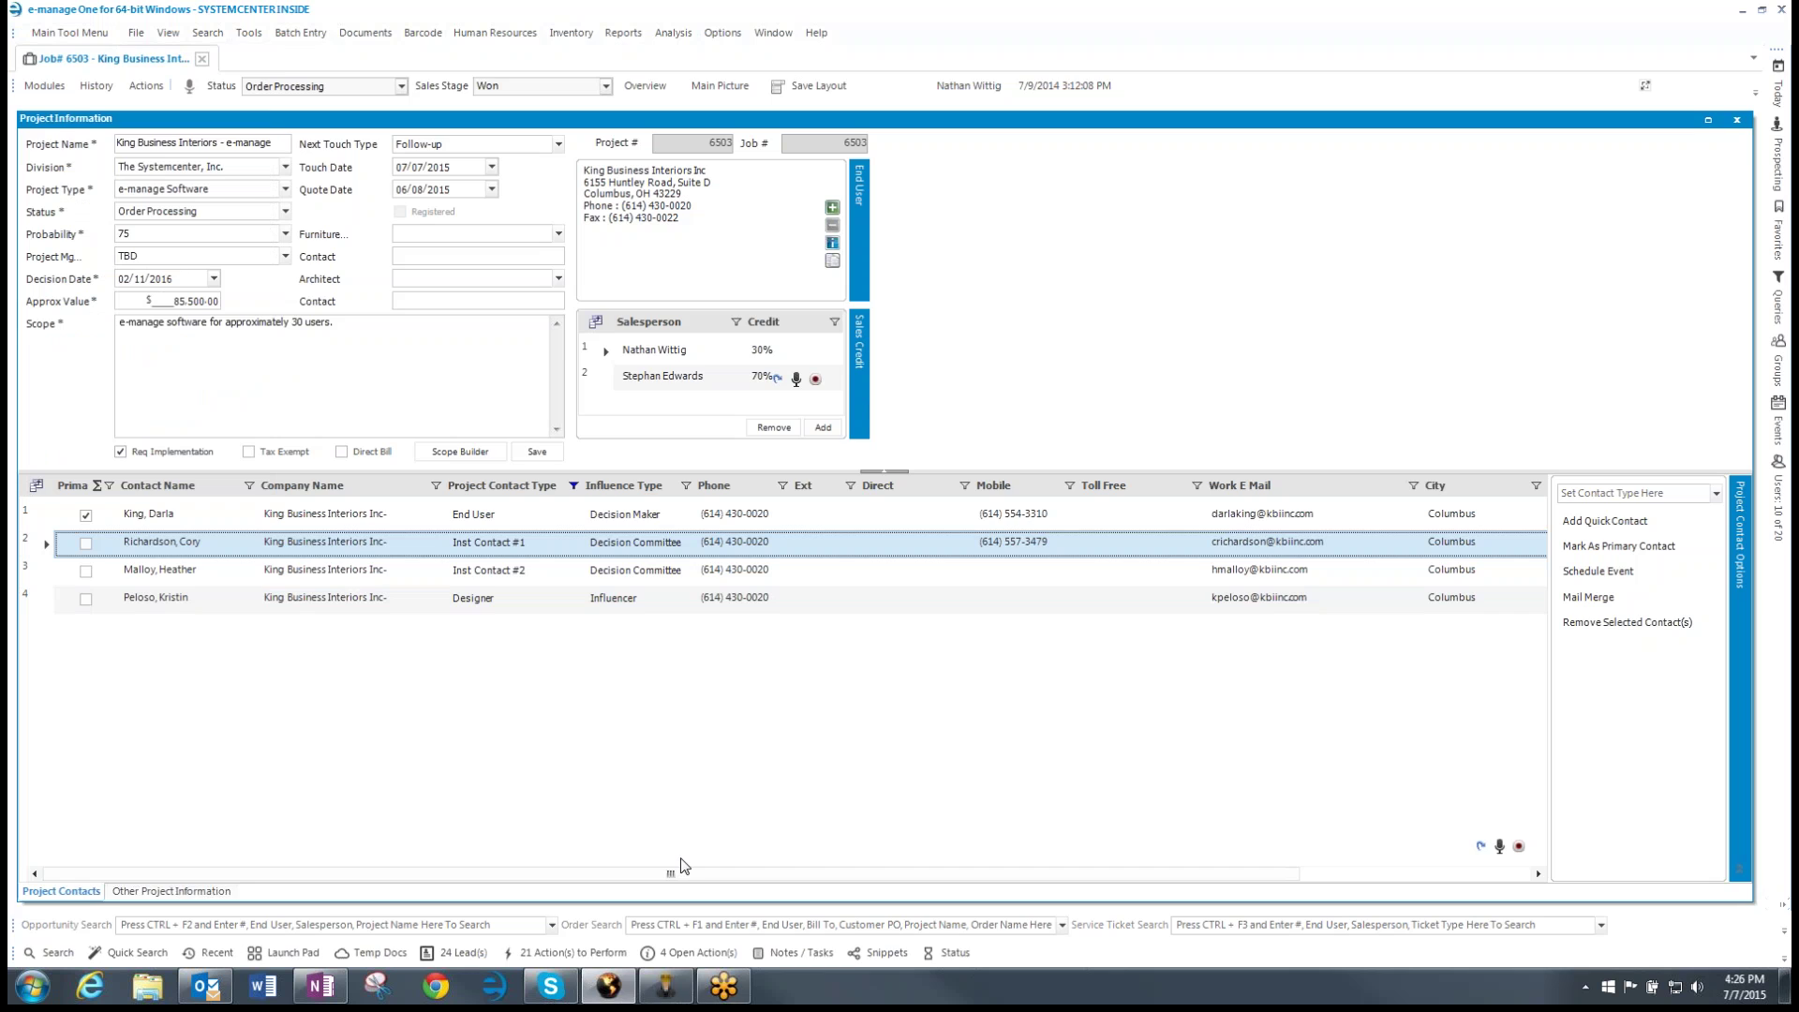
click(673, 990)
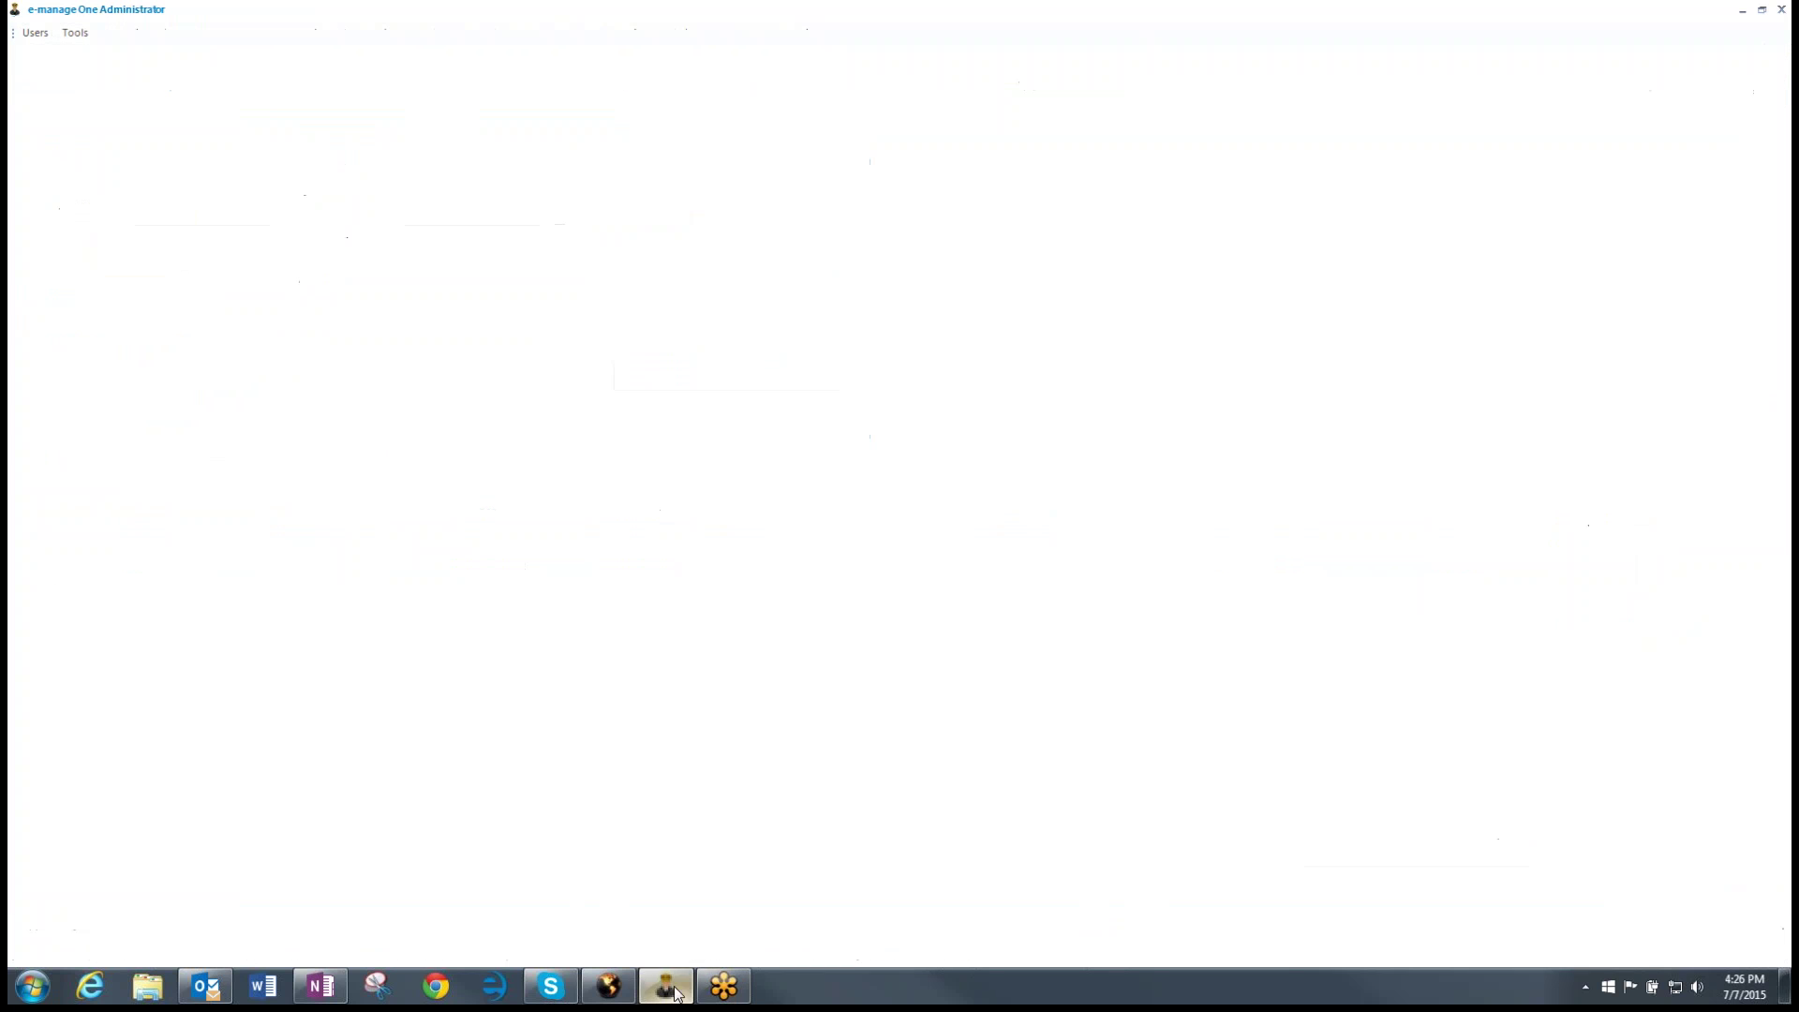
click(75, 34)
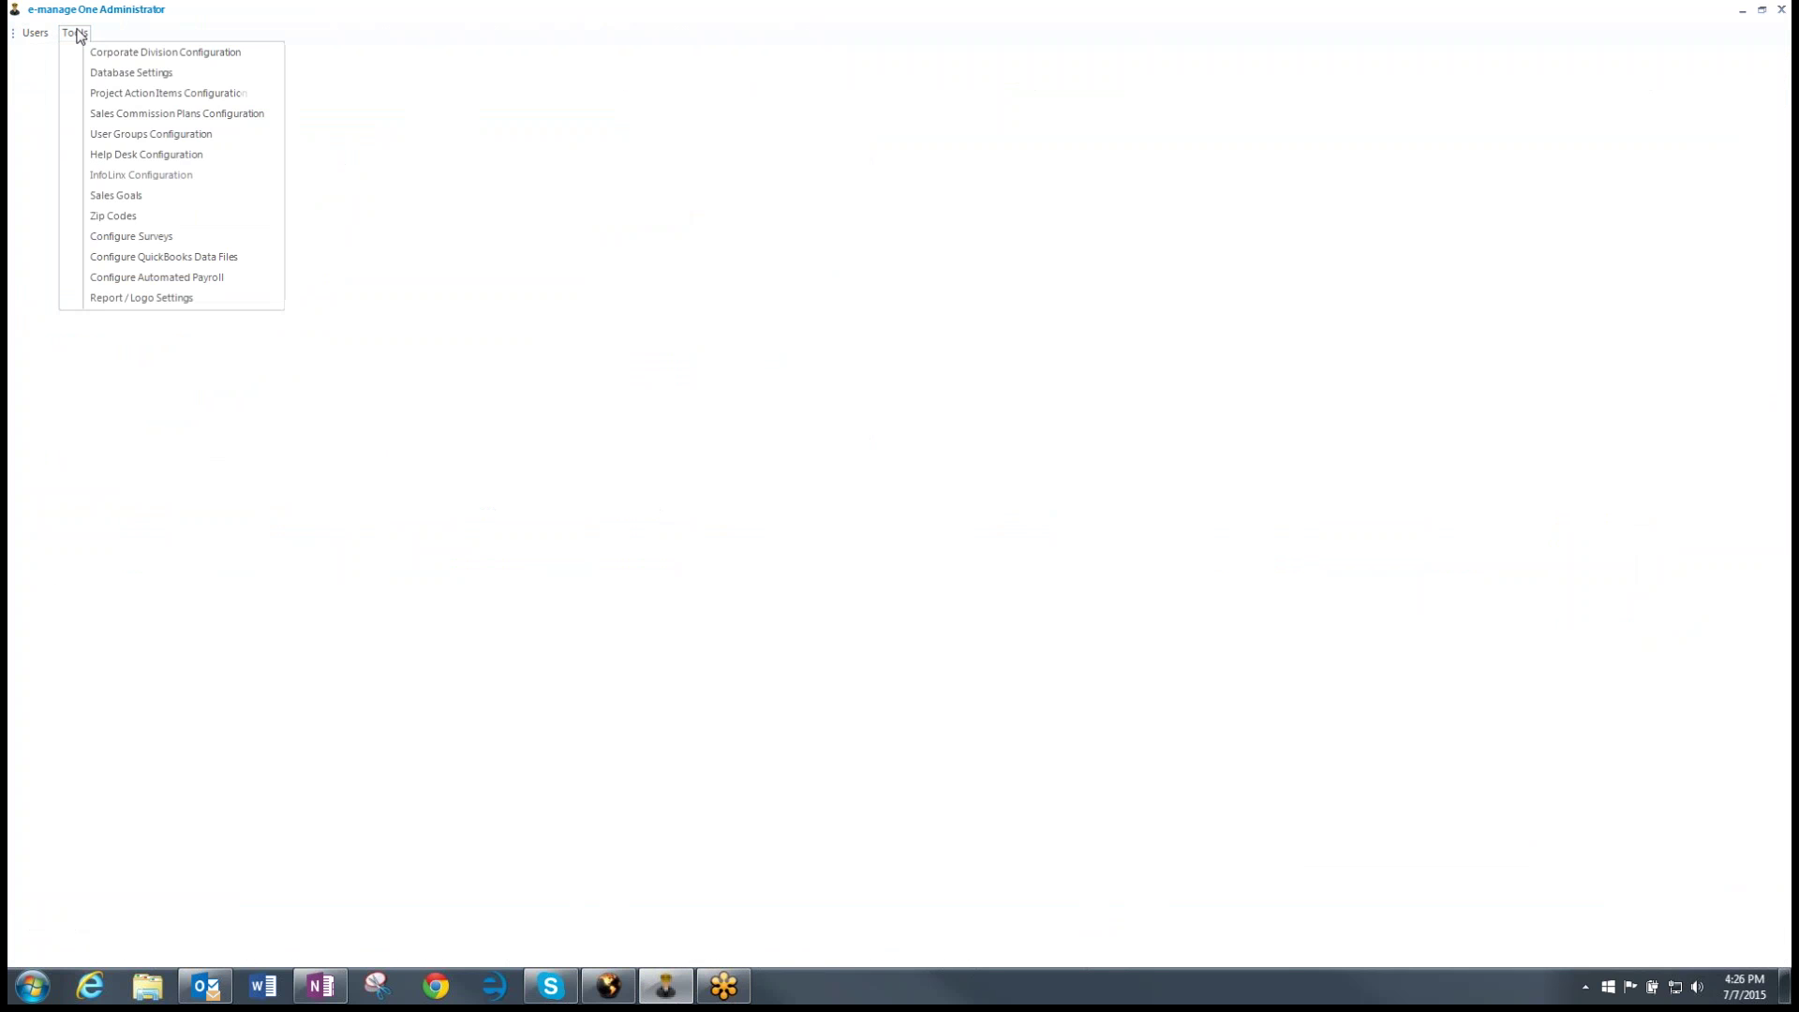
click(130, 97)
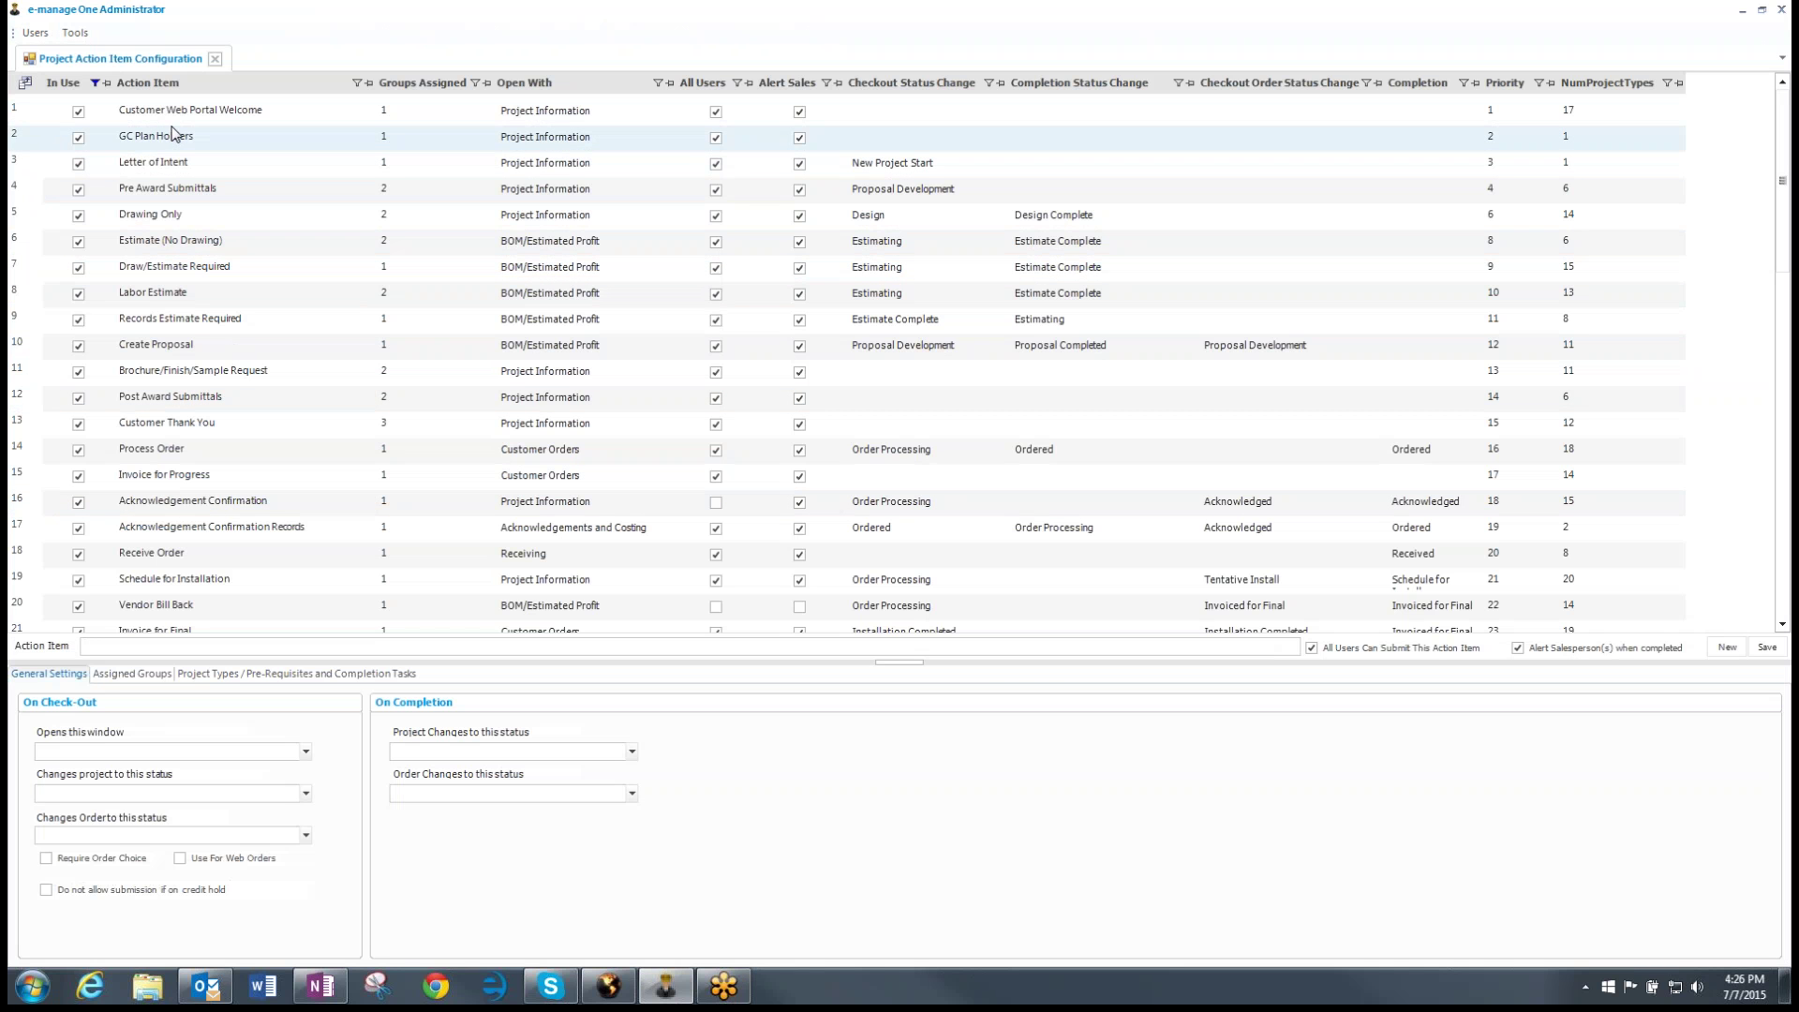
Step: Create and save a new action item named "Mail Mouse Pads & Pens"
click(1727, 648)
click(171, 645)
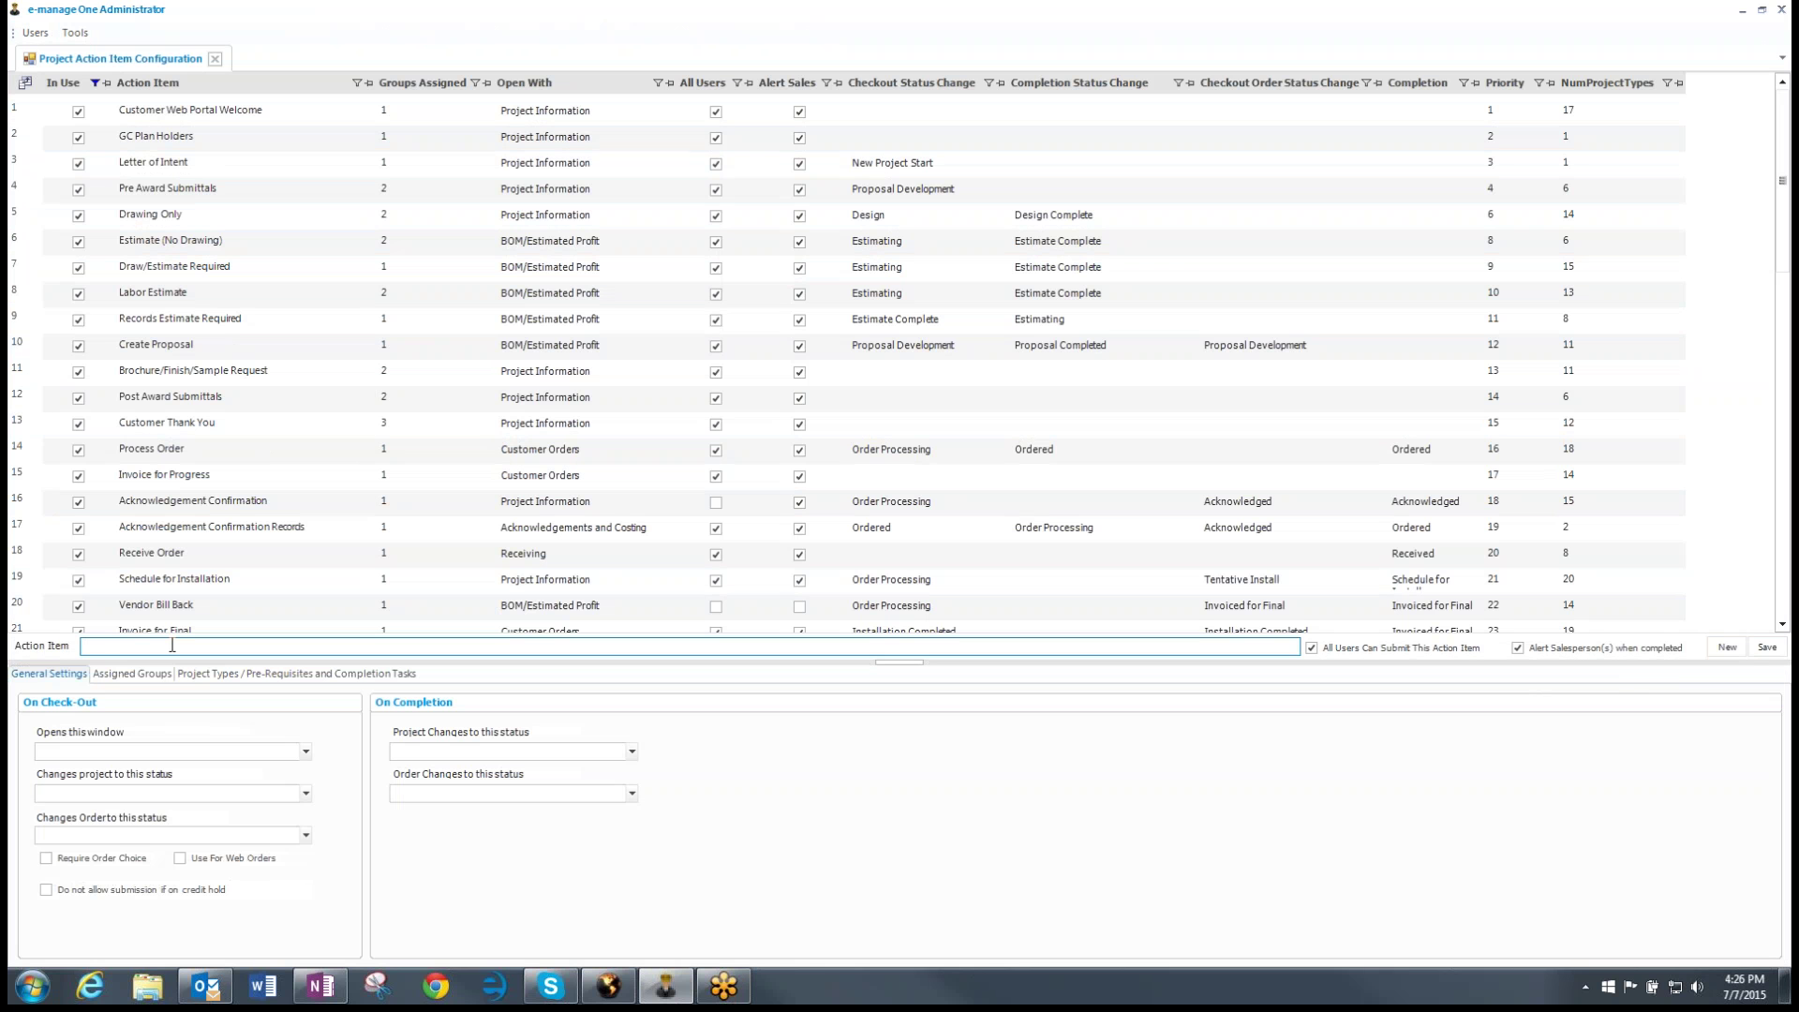
text(Mail Mouse Pads & Pens)
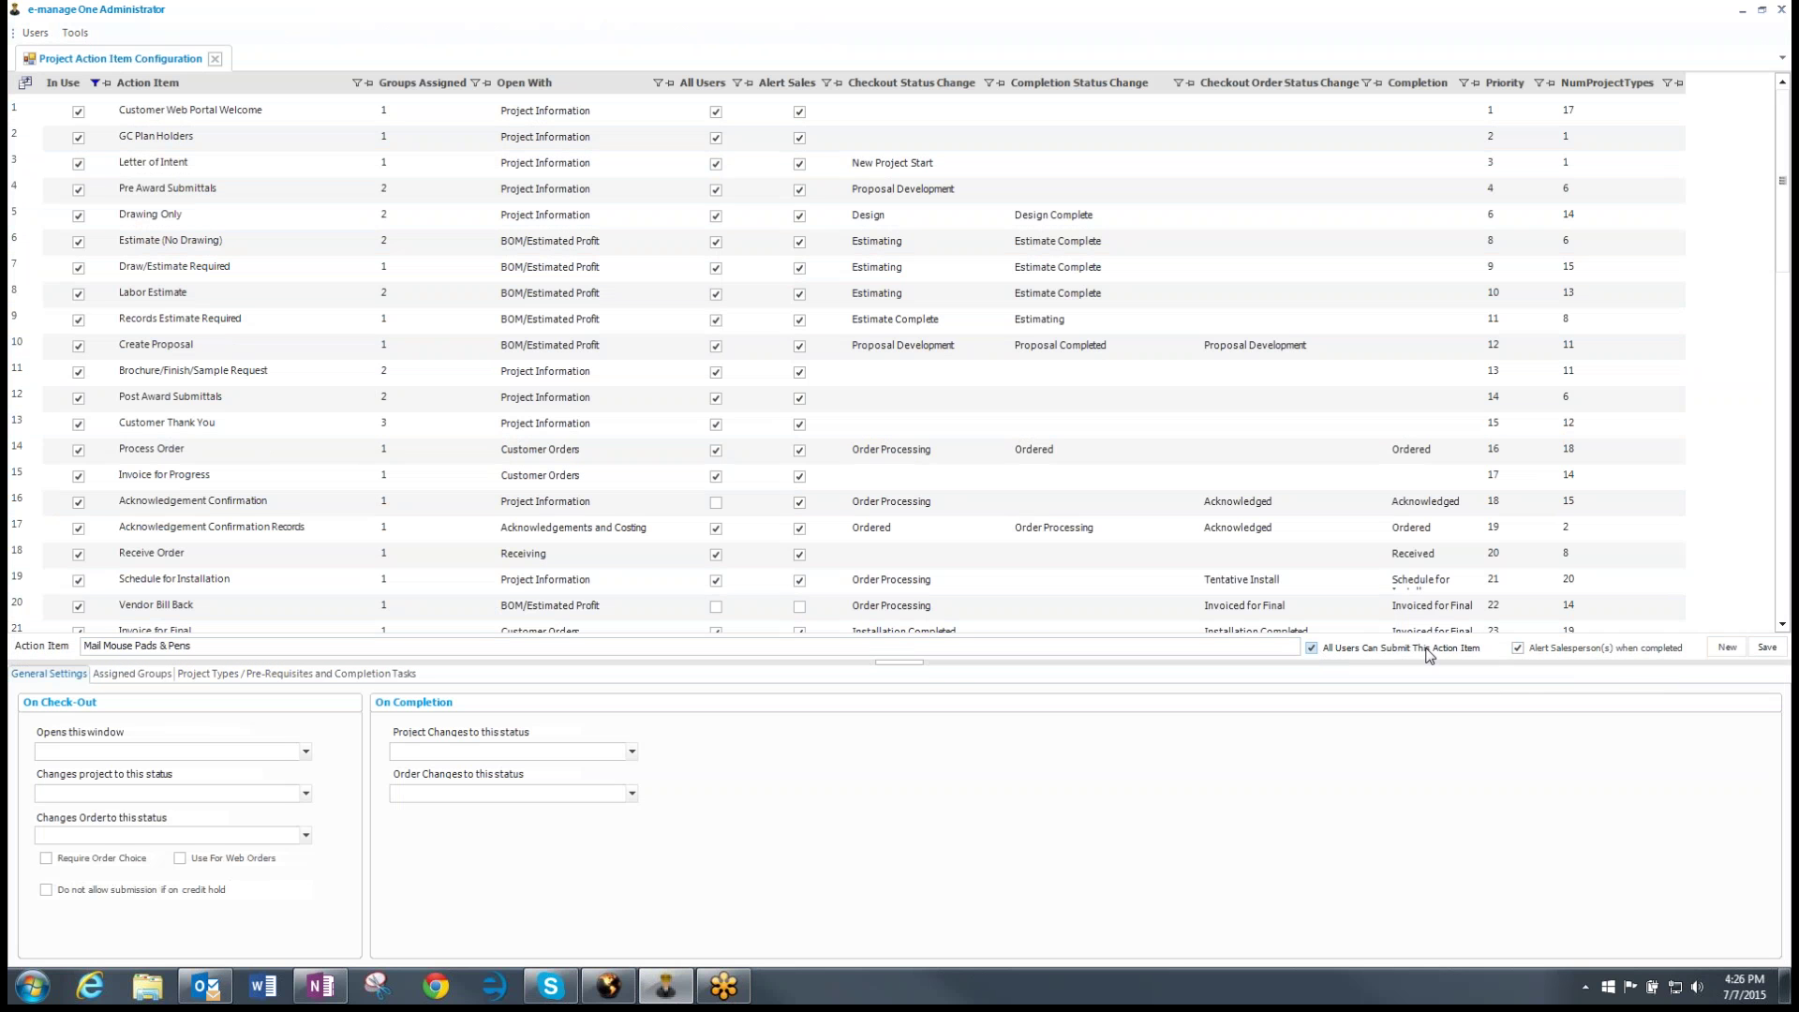
click(1768, 649)
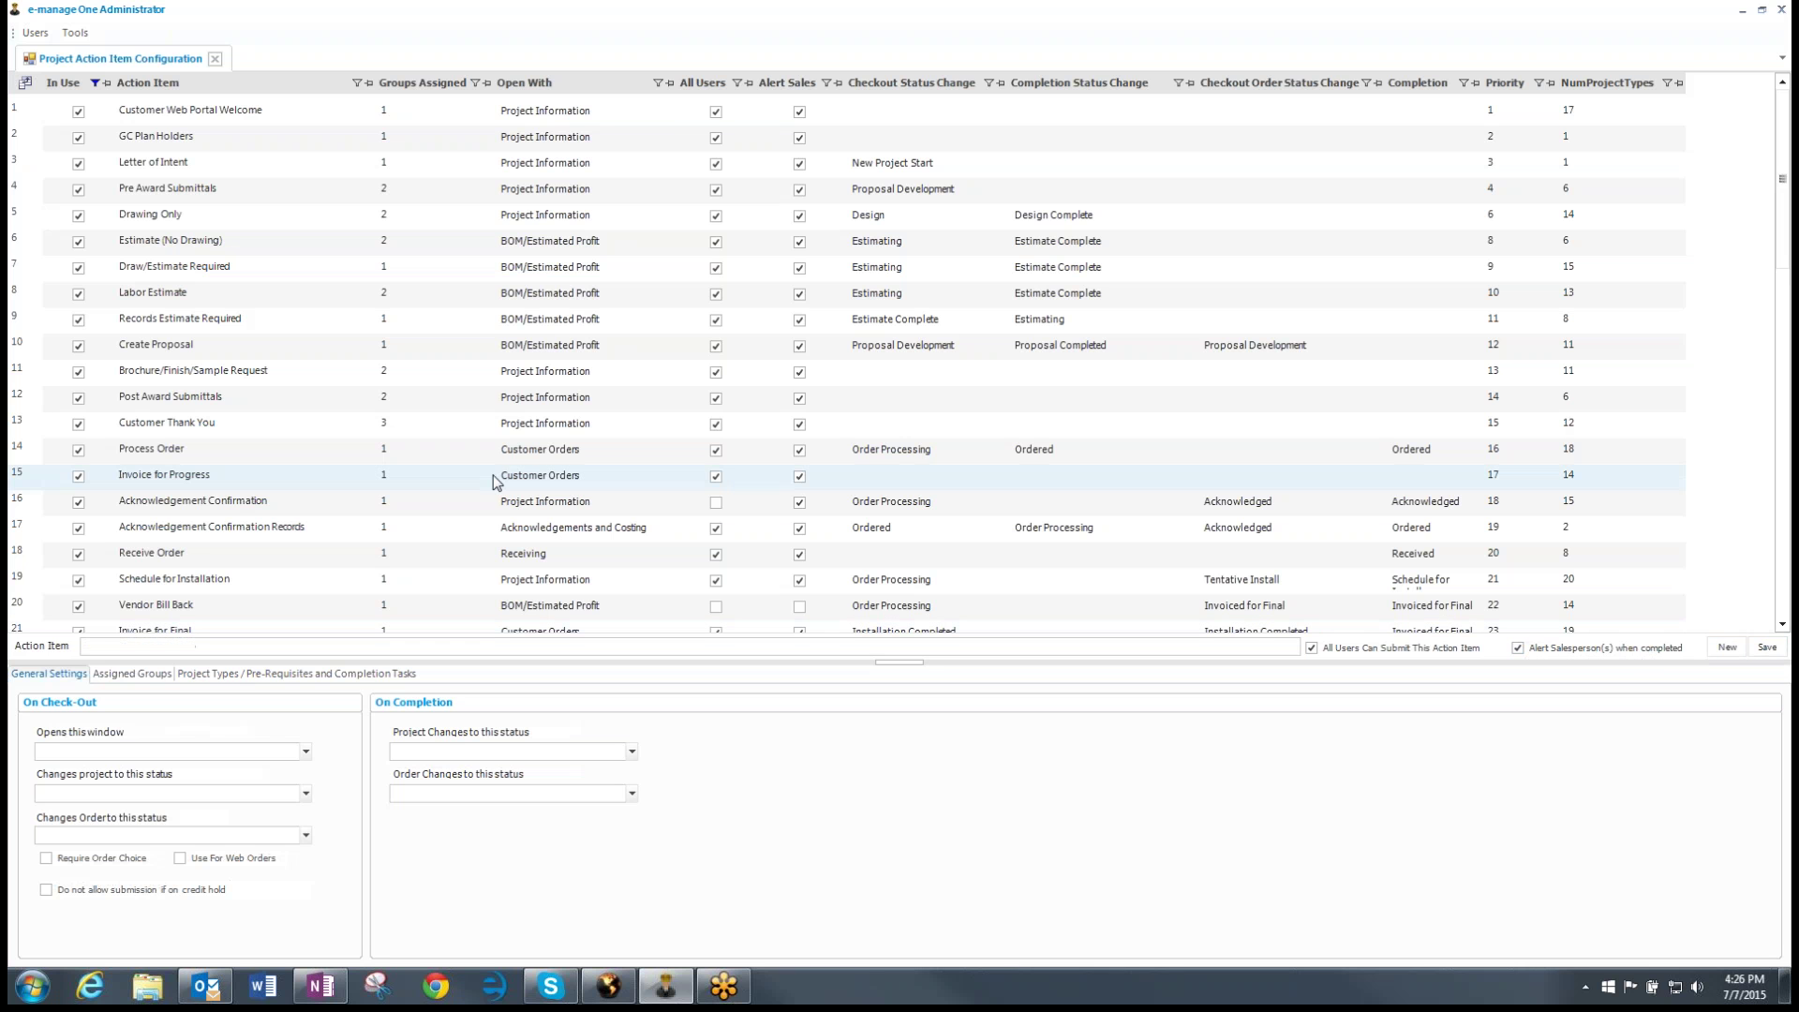
Step: Select the Mail Mouse Pads & Pens action item and make it open the Project Information window on check-out
click(28, 532)
scroll(28, 534, down, 6)
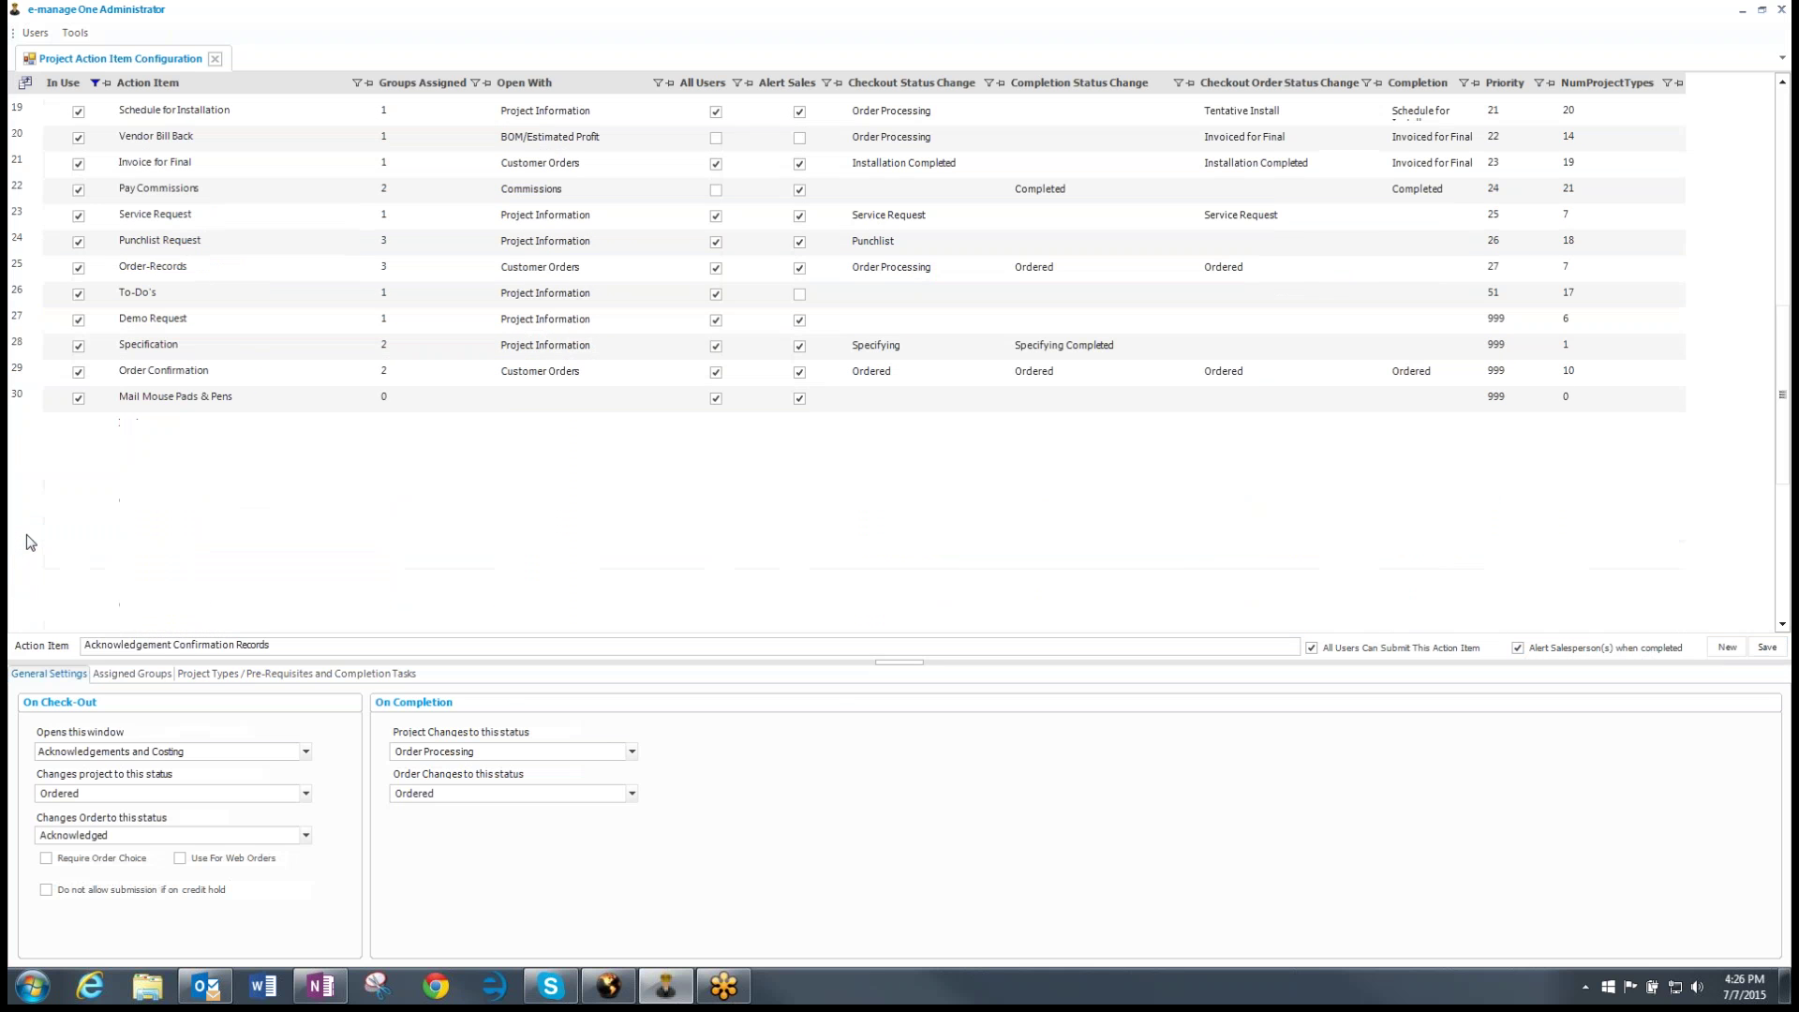
click(21, 401)
click(79, 406)
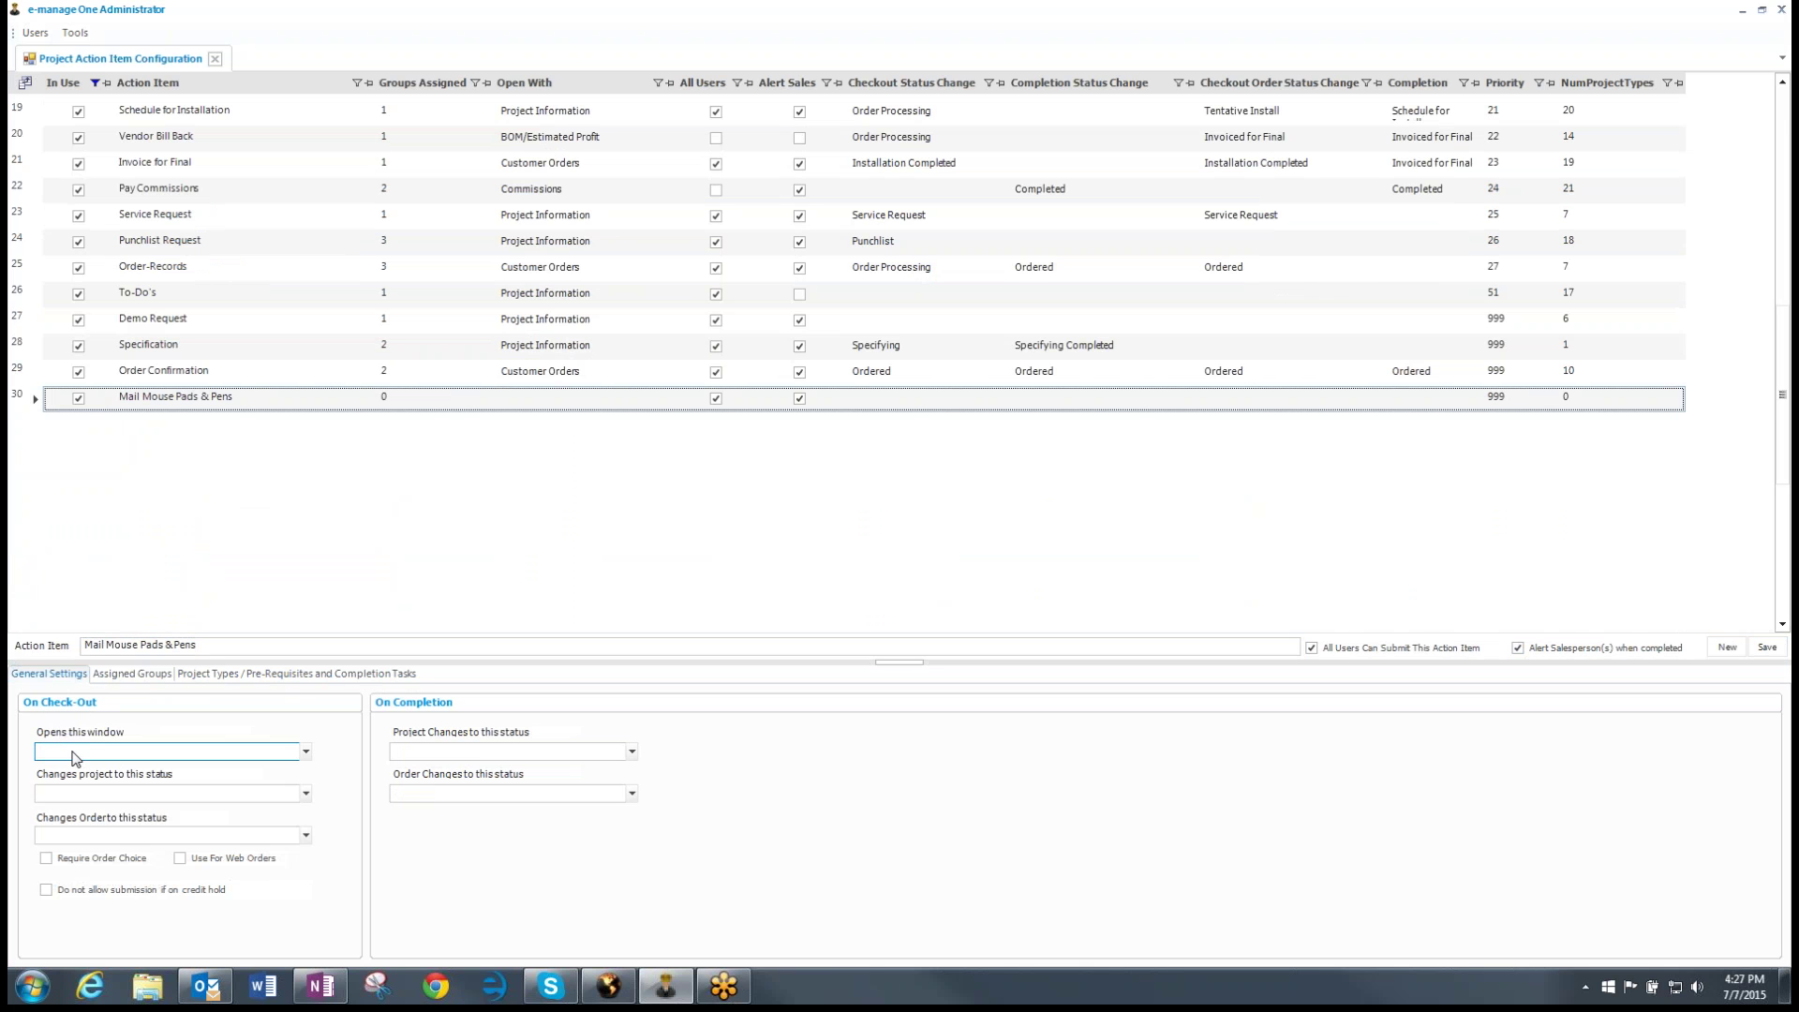
click(306, 753)
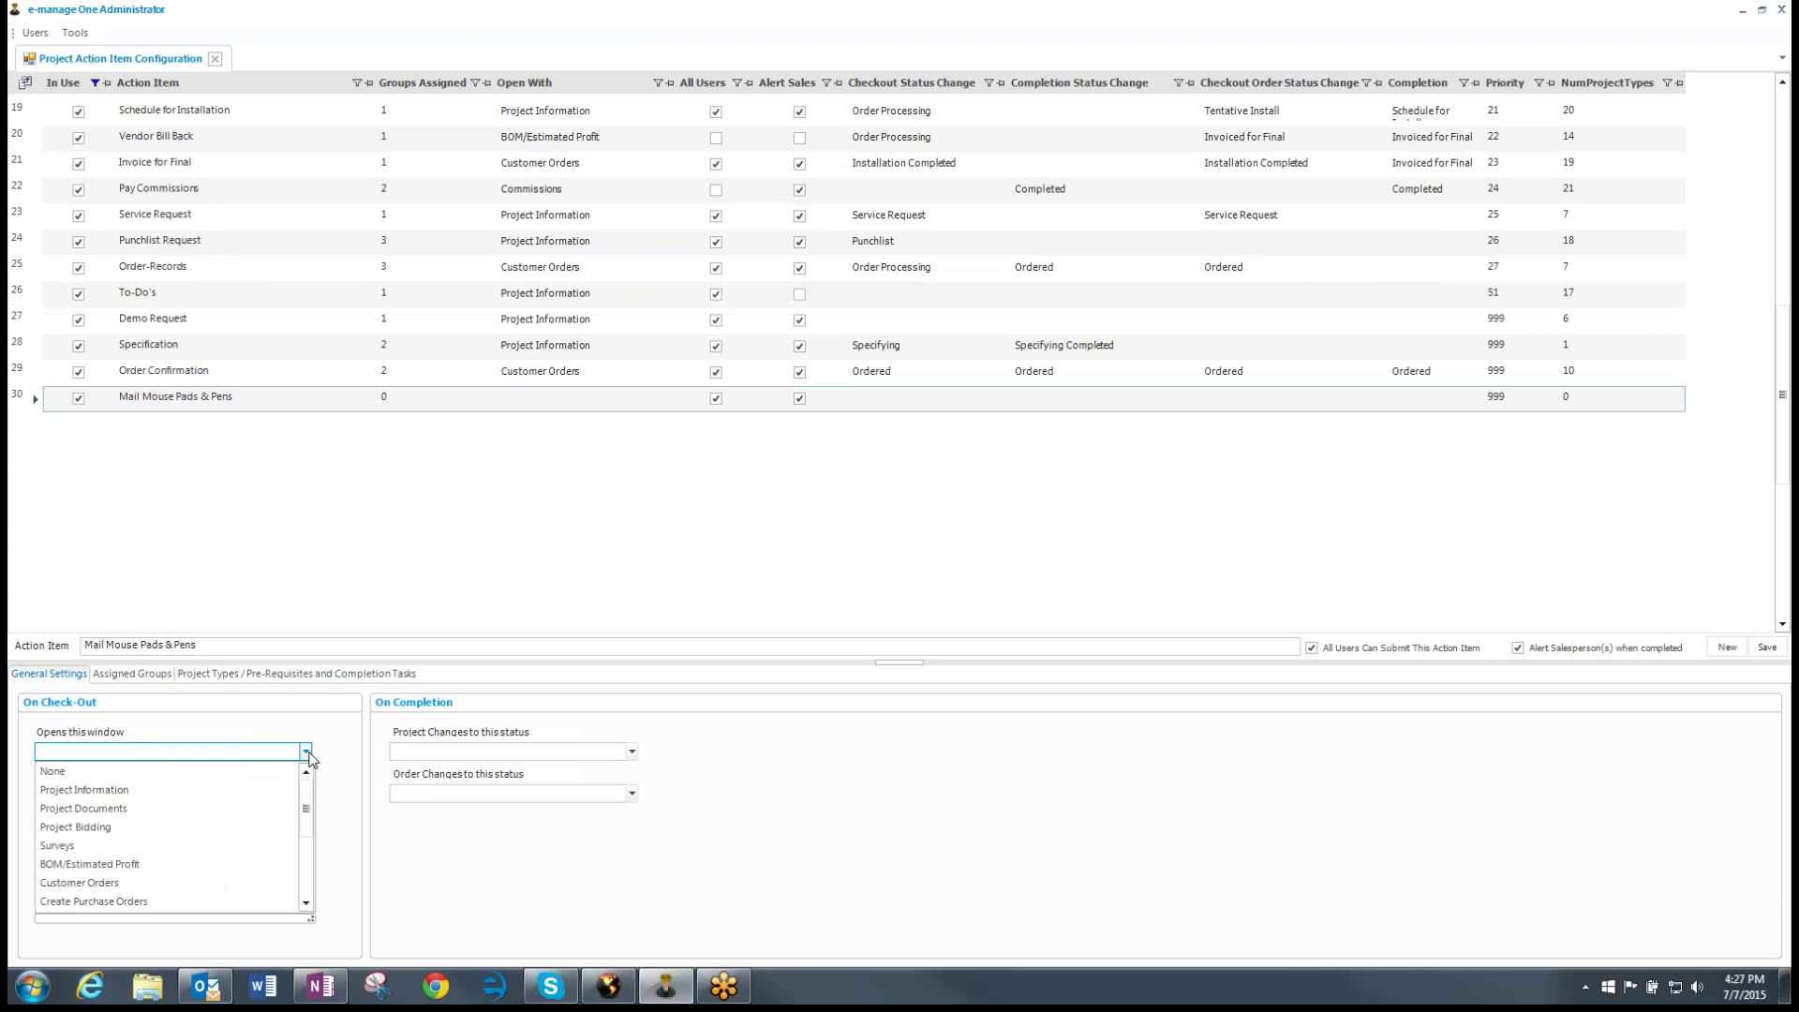
click(80, 793)
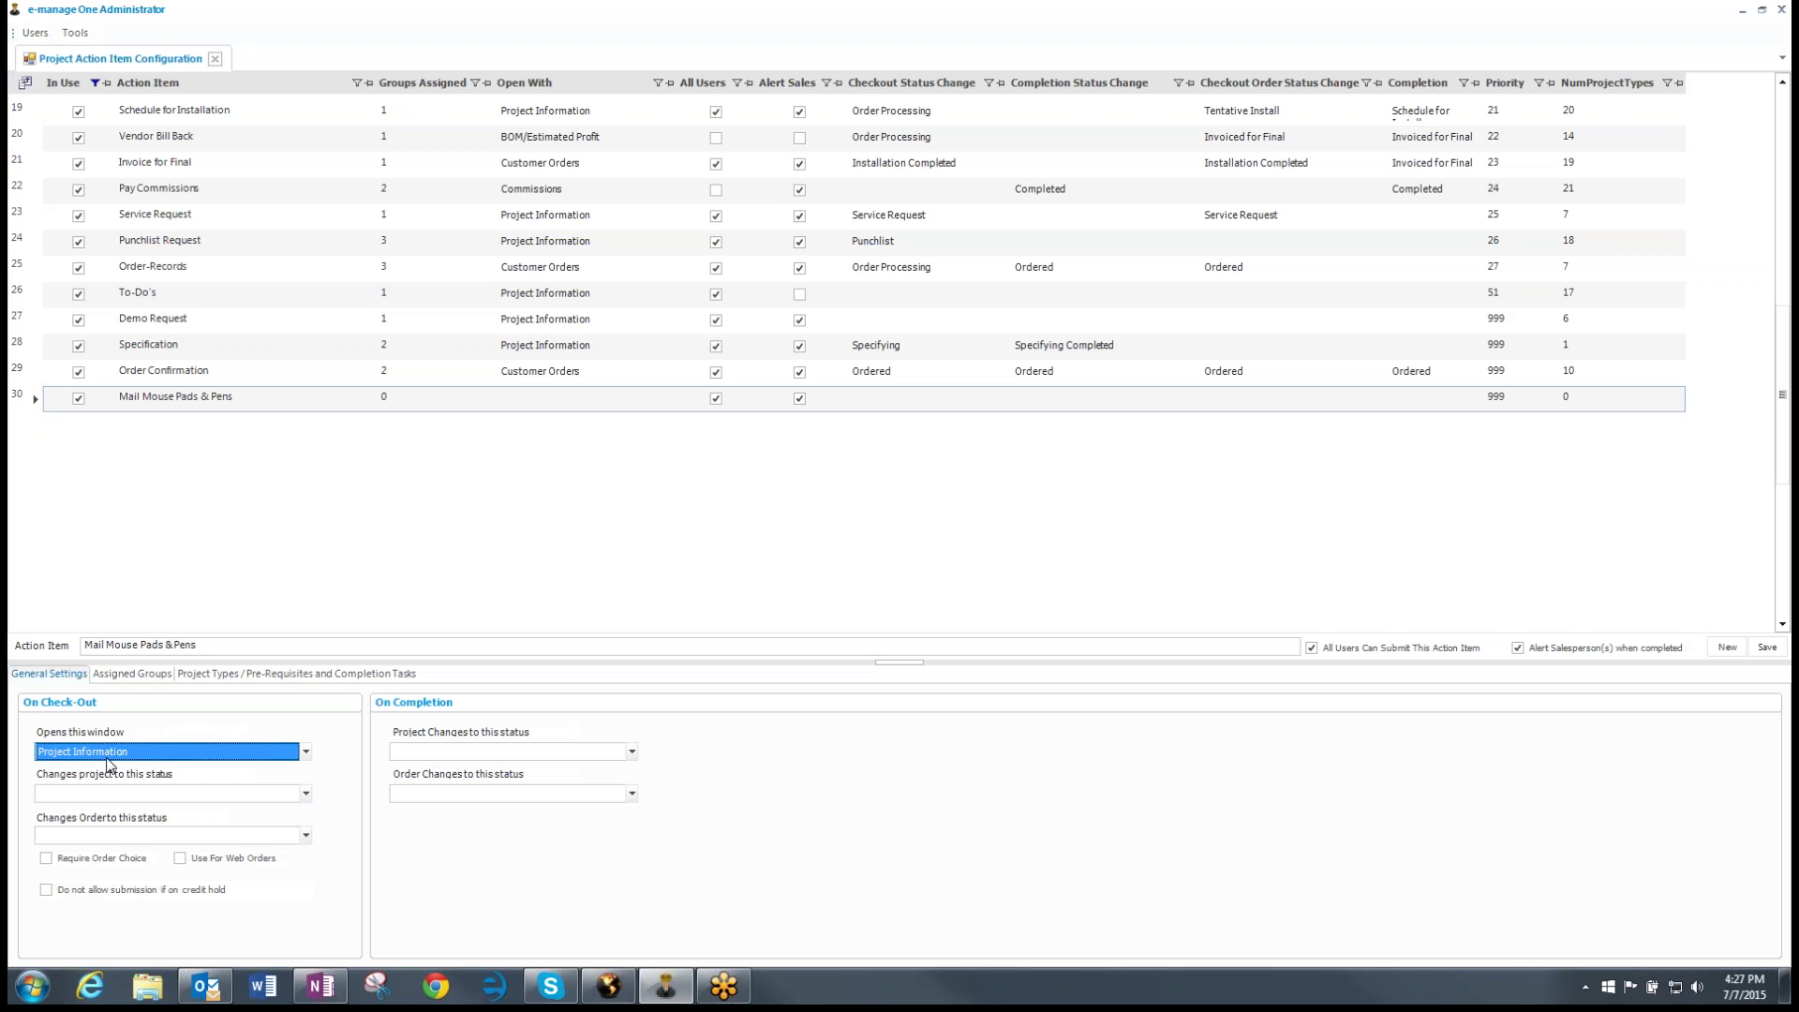
Step: Look through the project statuses available for check-out without choosing one
click(305, 796)
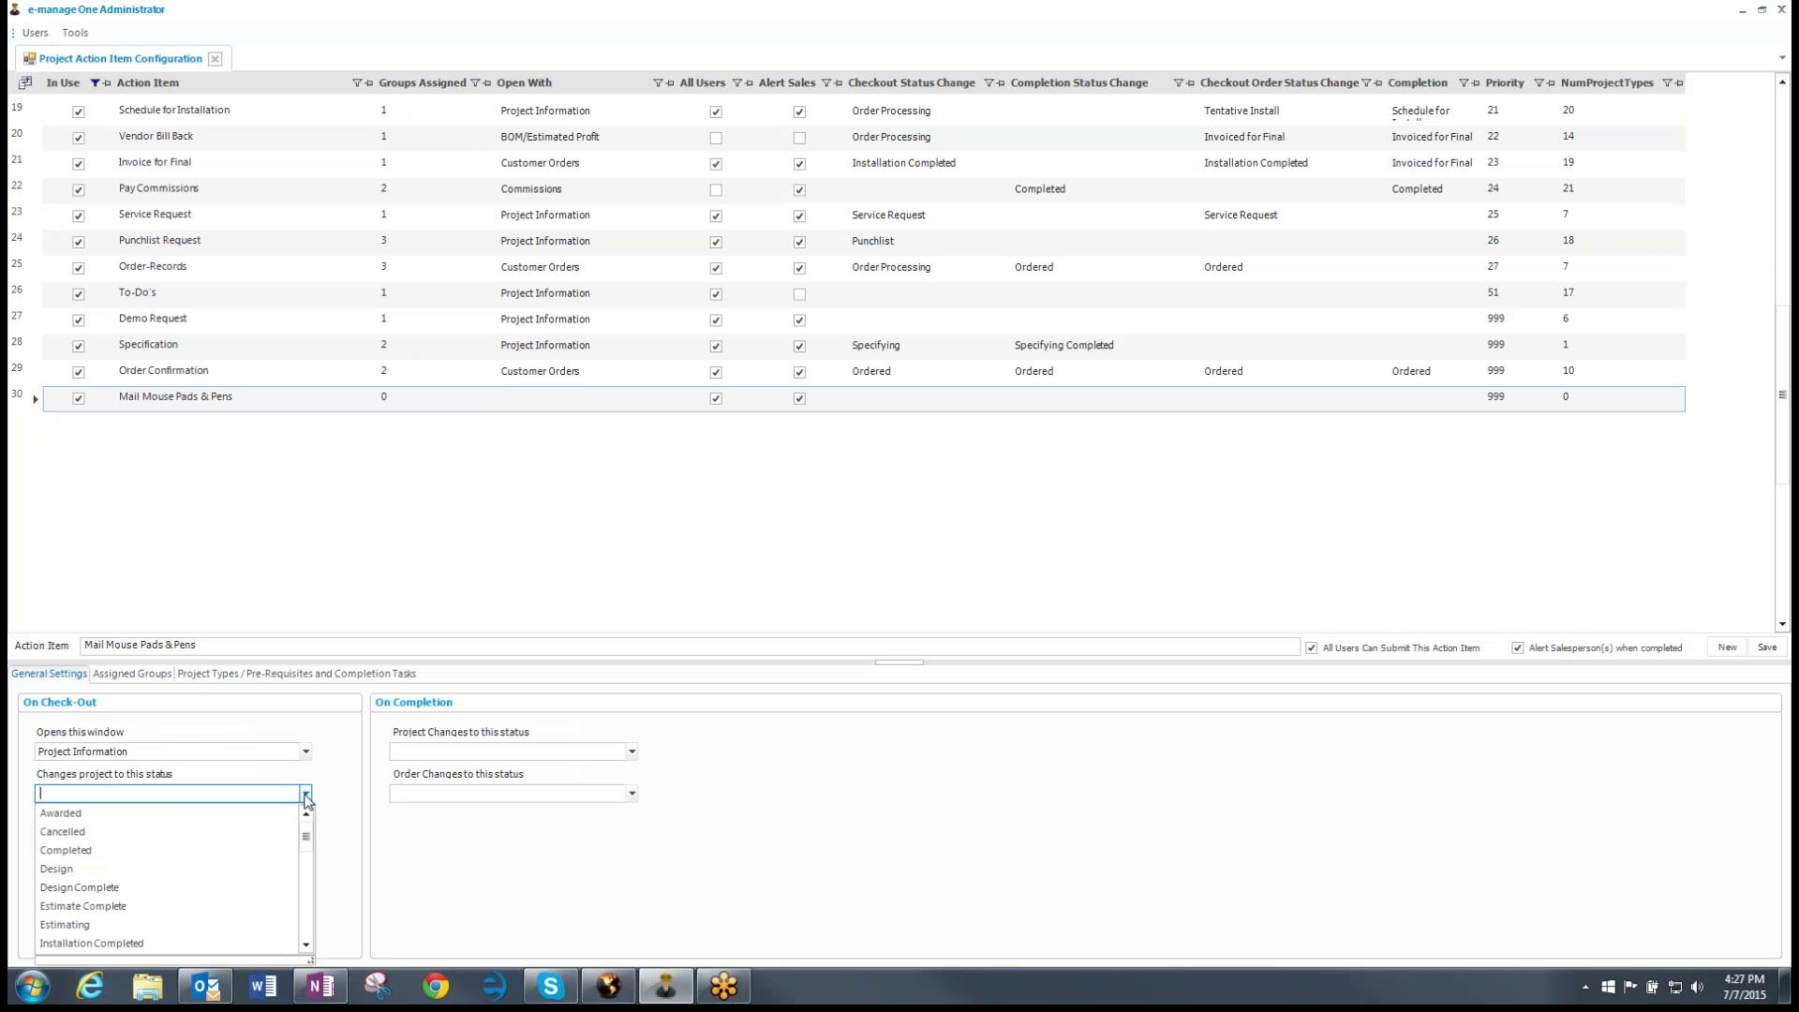
scroll(162, 871, down, 3)
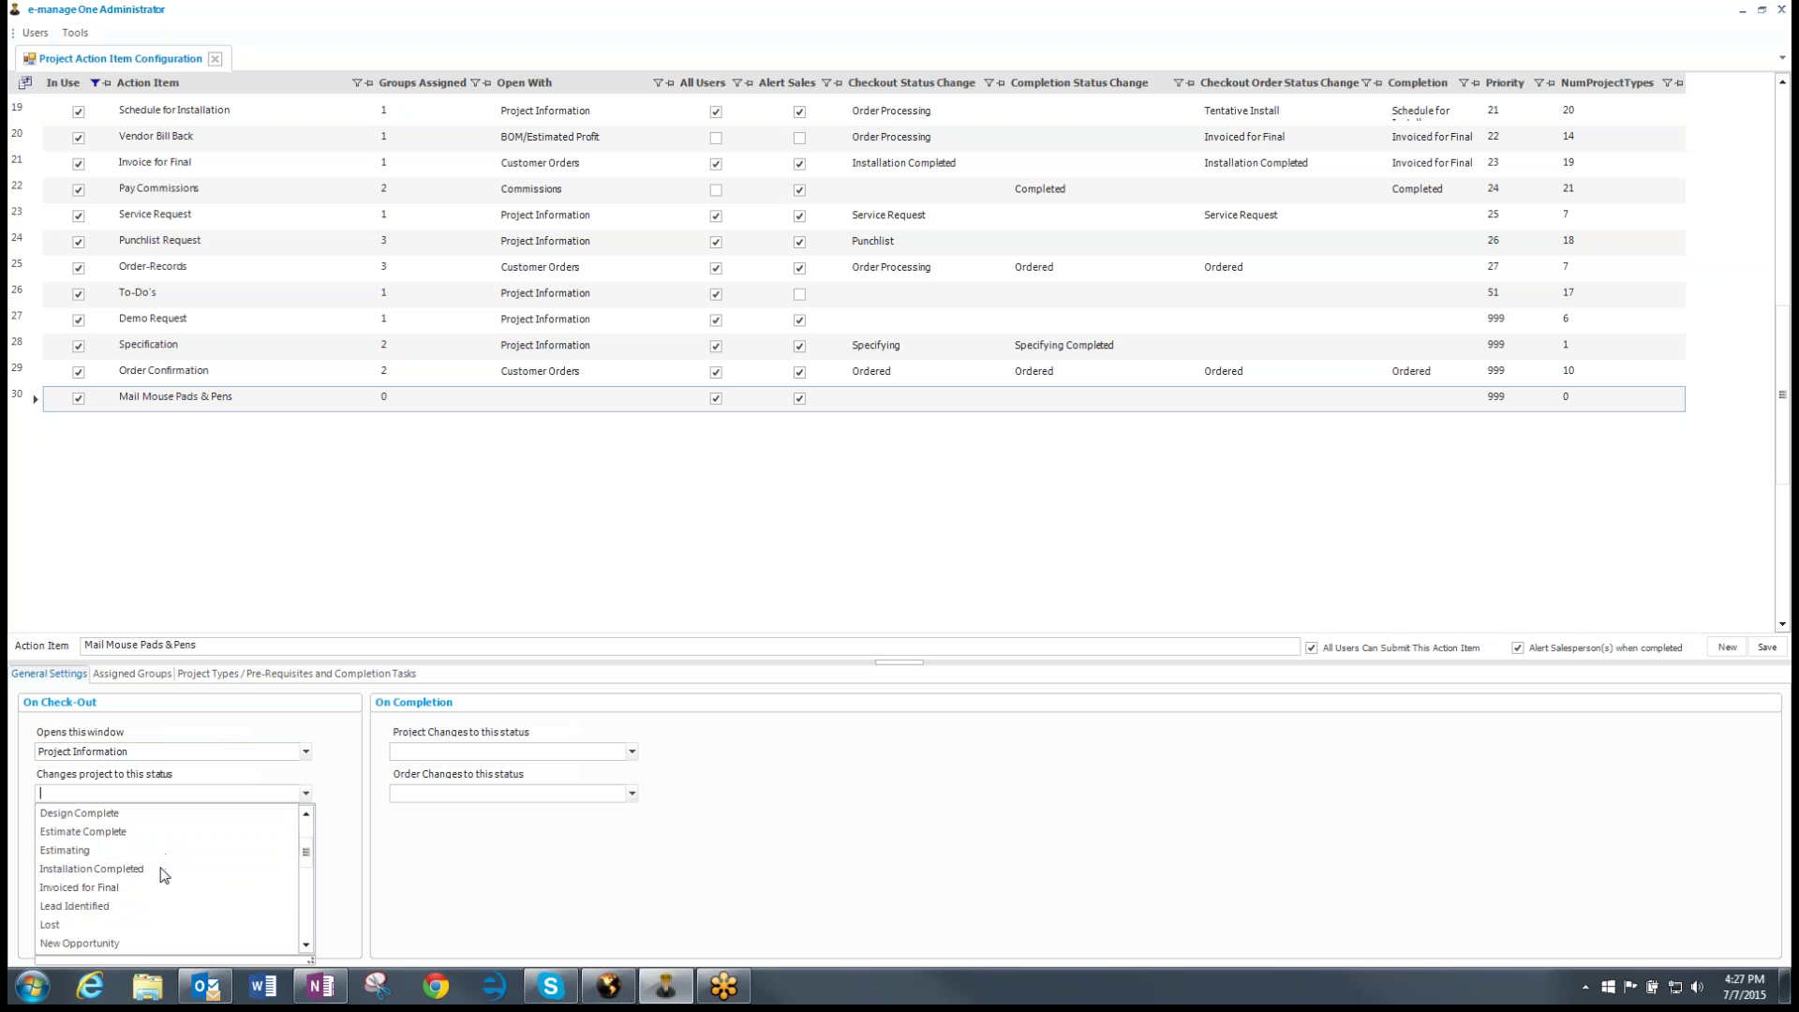
scroll(165, 892, down, 1)
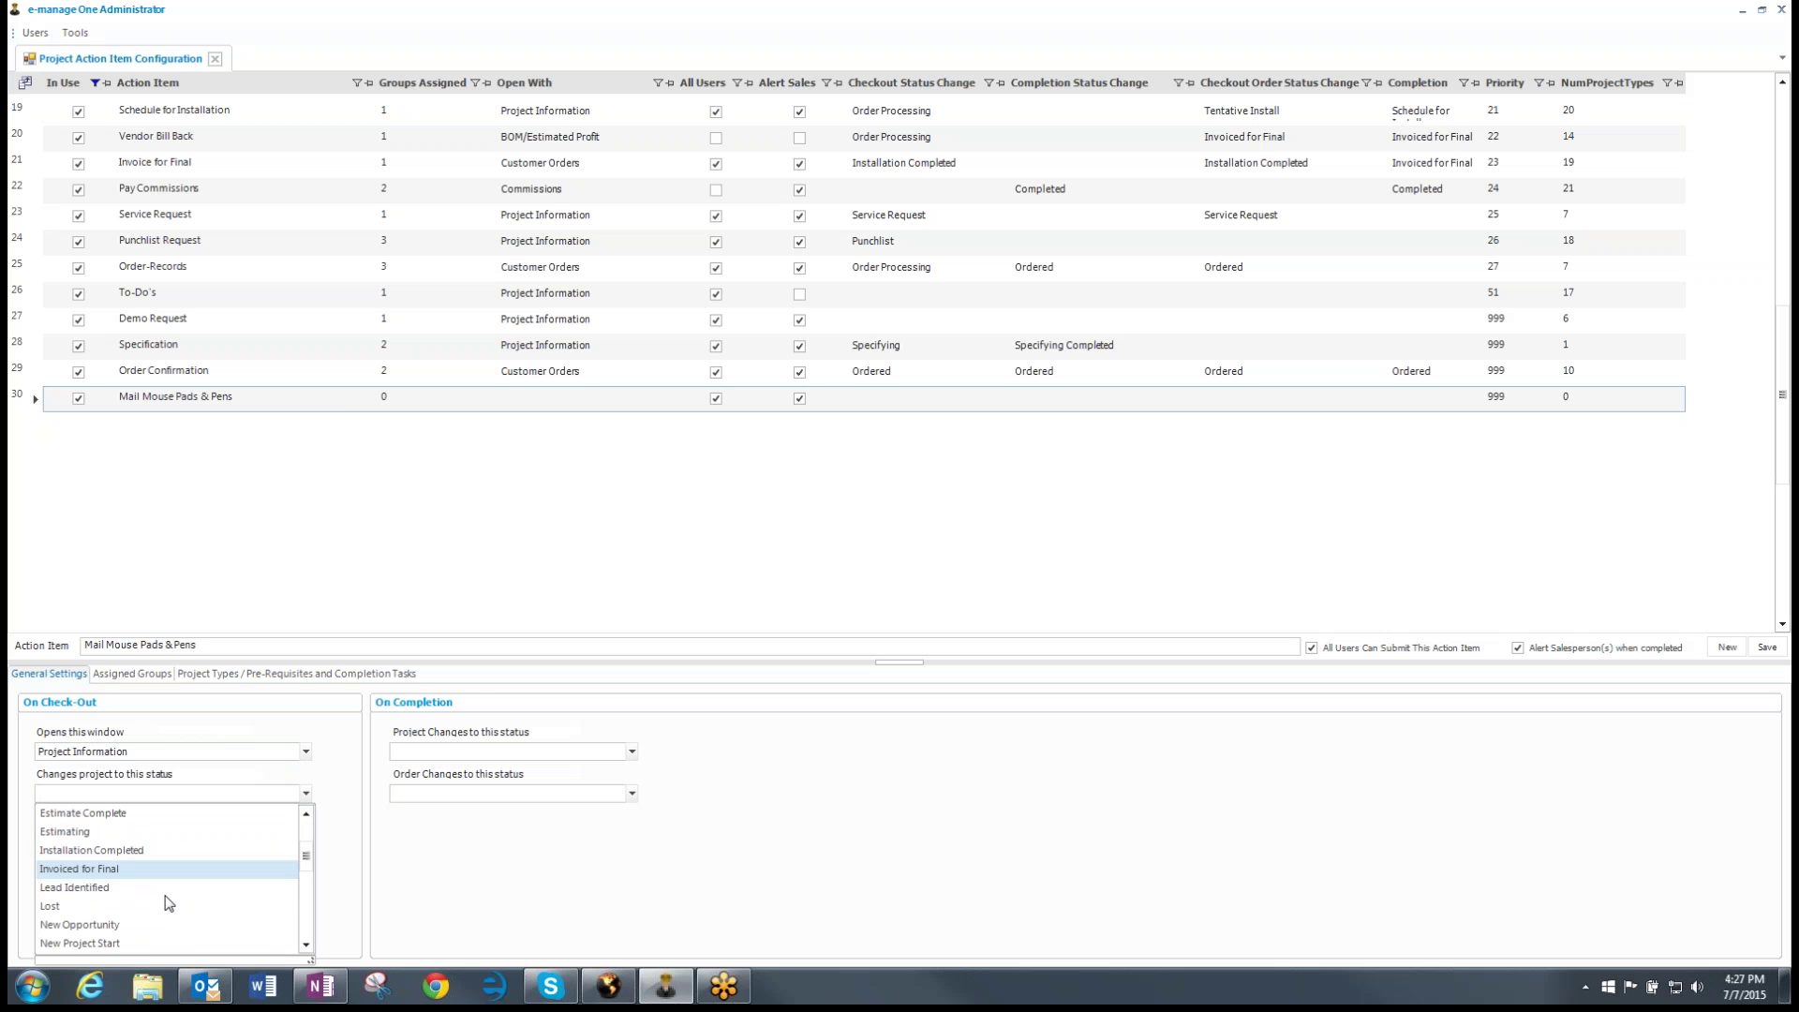
scroll(168, 902, down, 5)
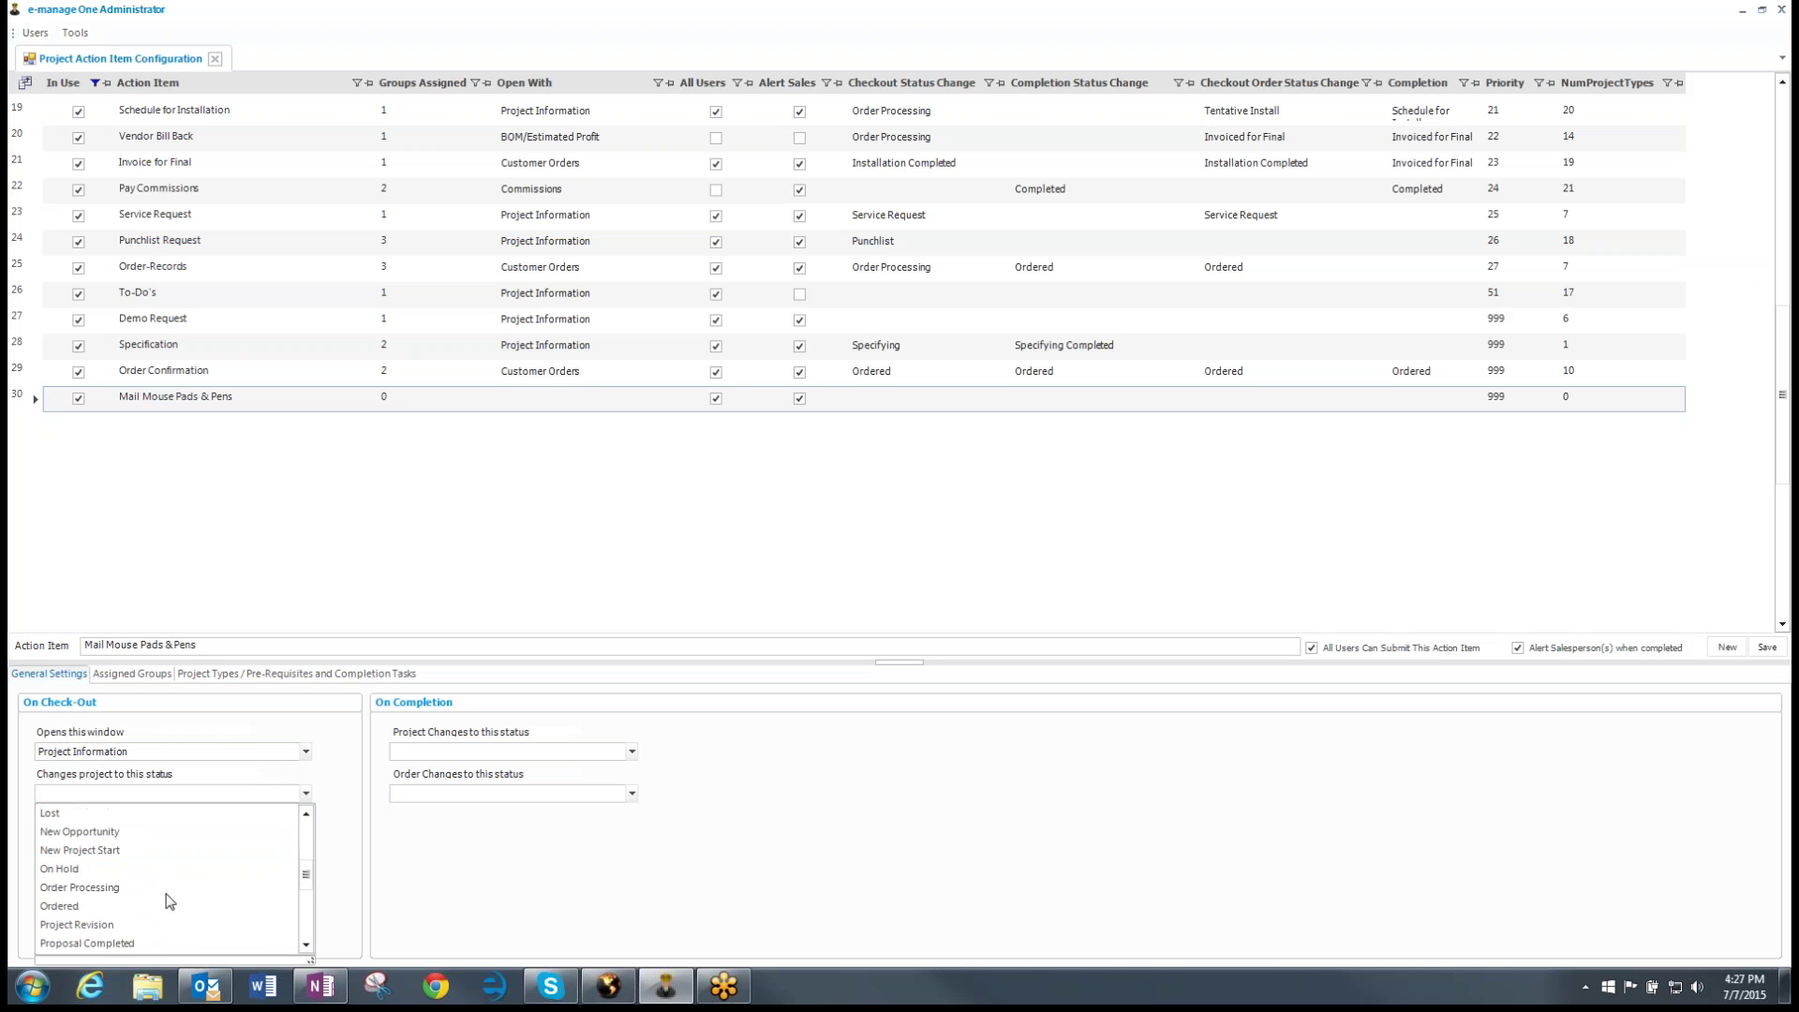
scroll(169, 902, down, 2)
scroll(169, 902, down, 3)
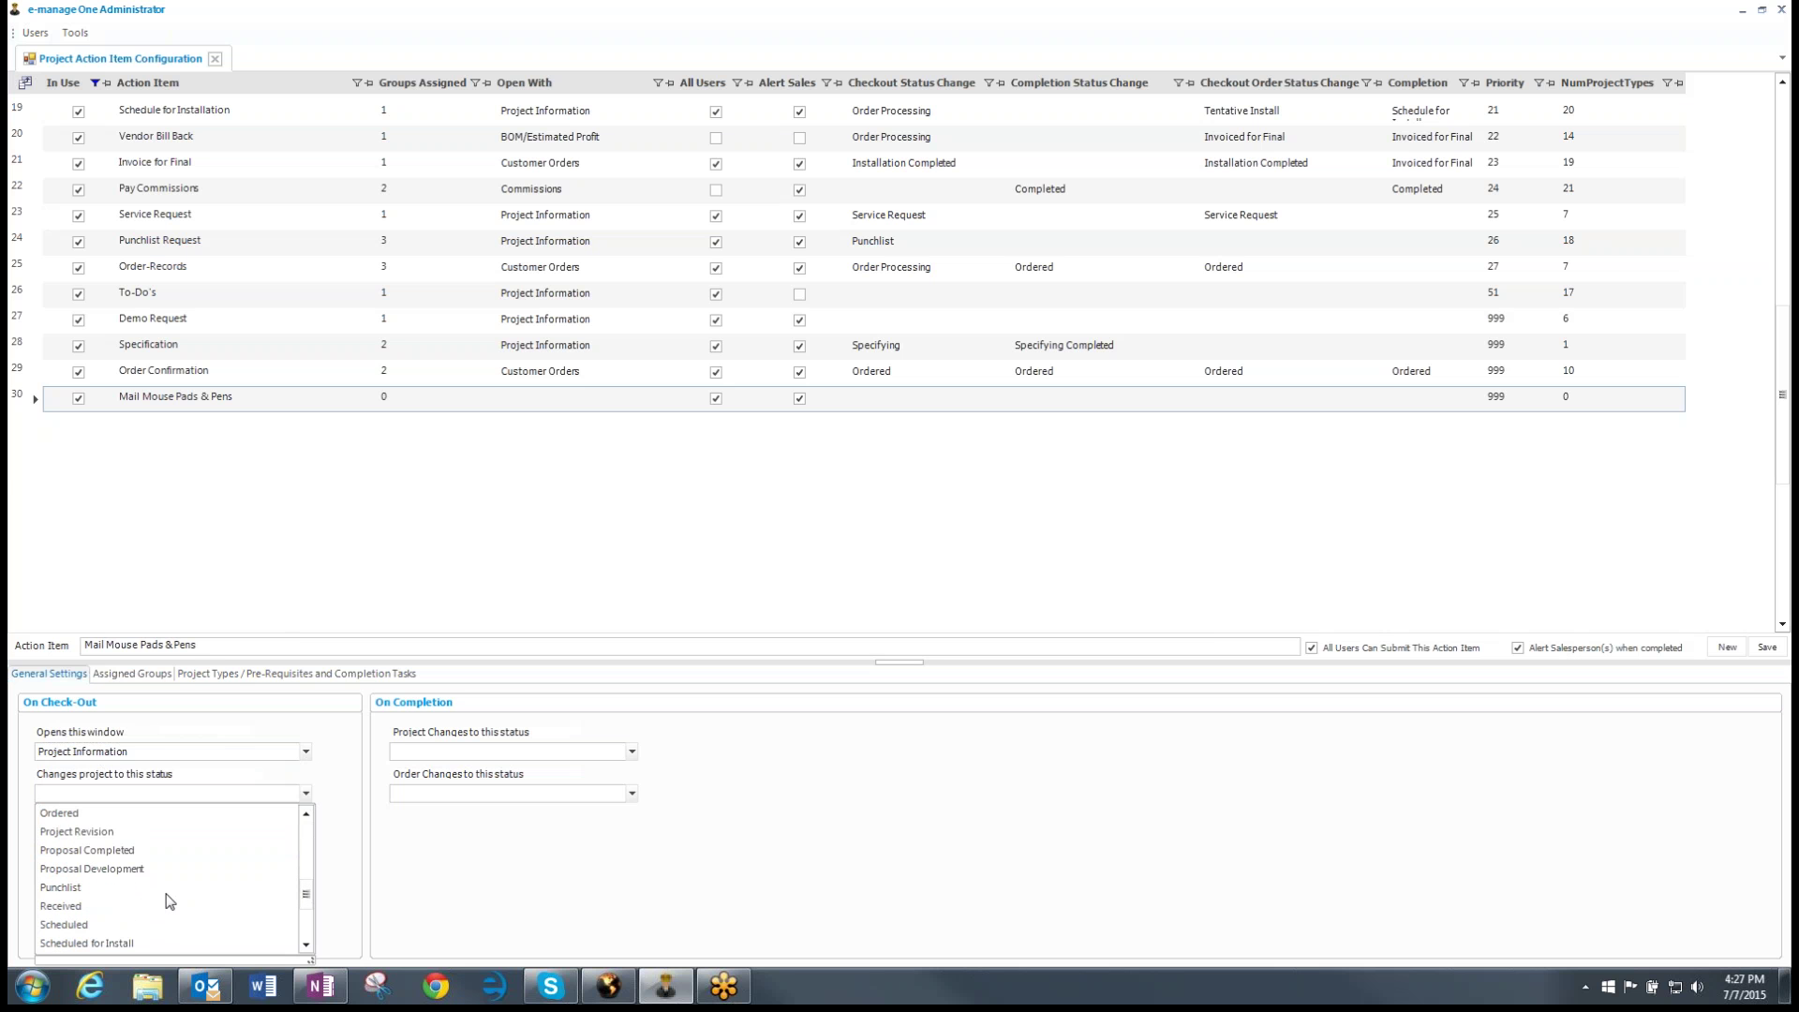
scroll(169, 902, down, 7)
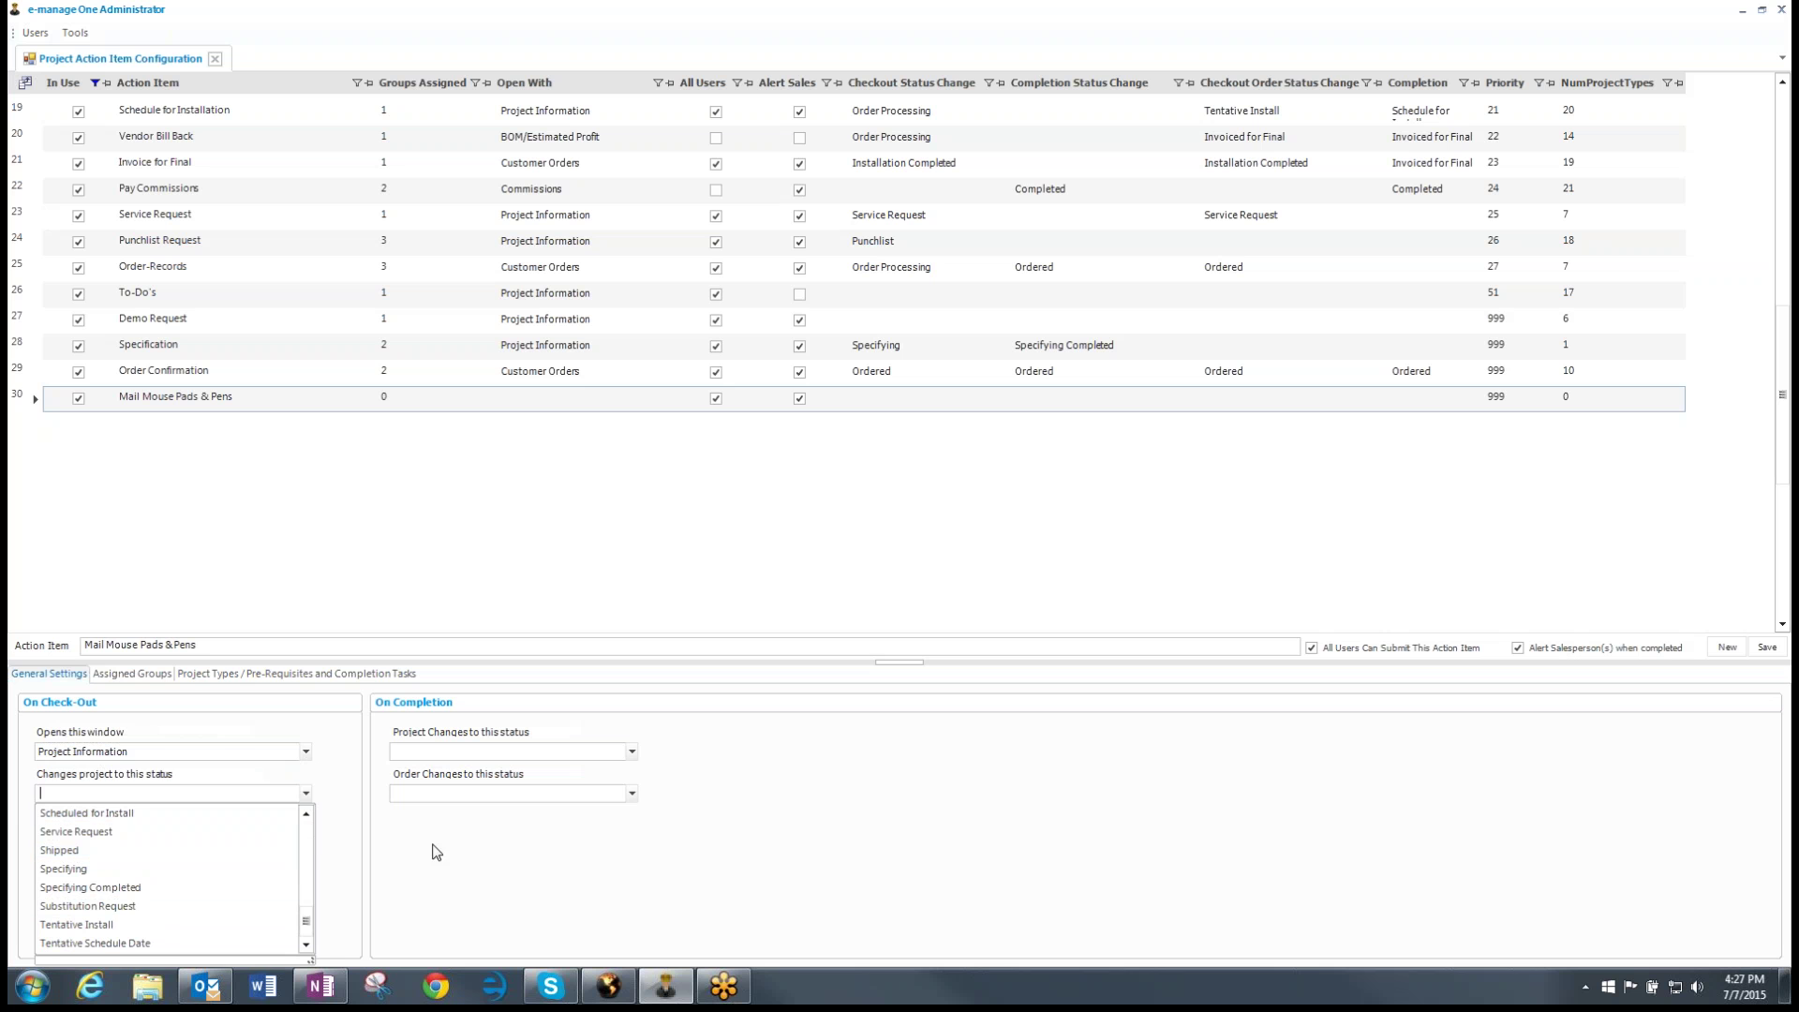
click(352, 837)
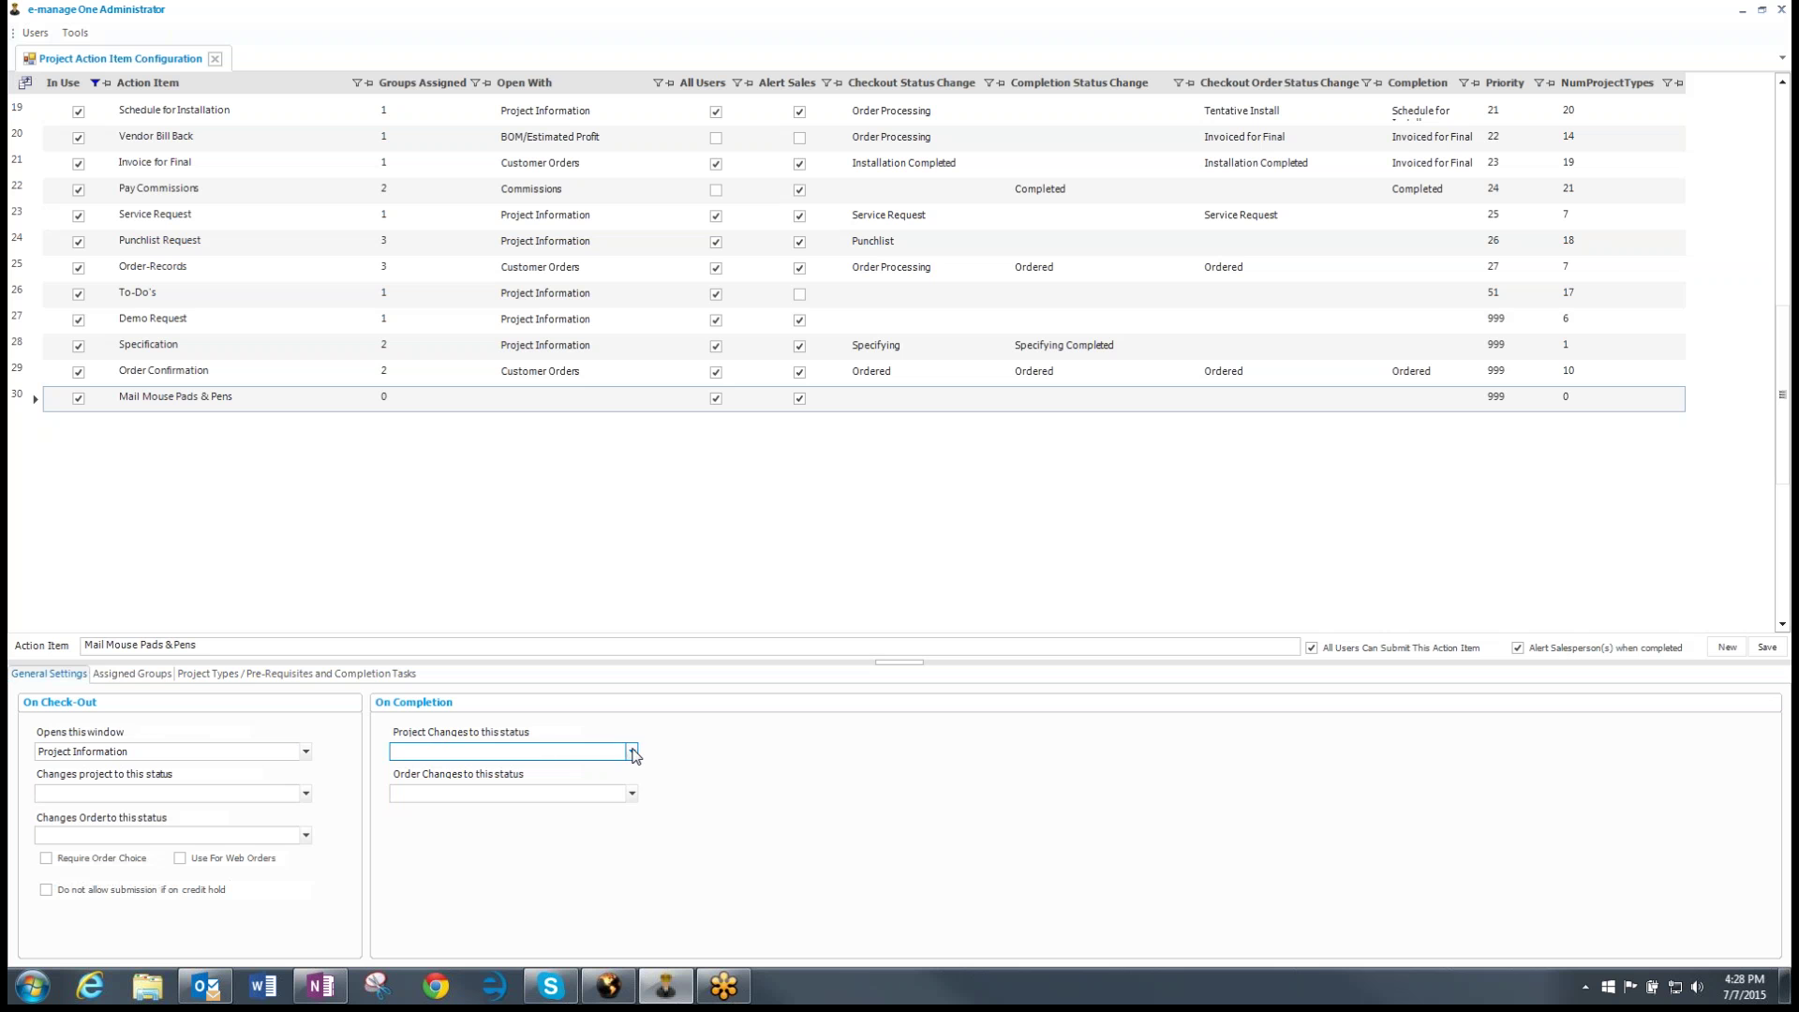
Step: Set the order status on completion to Shipped for the action item
click(633, 795)
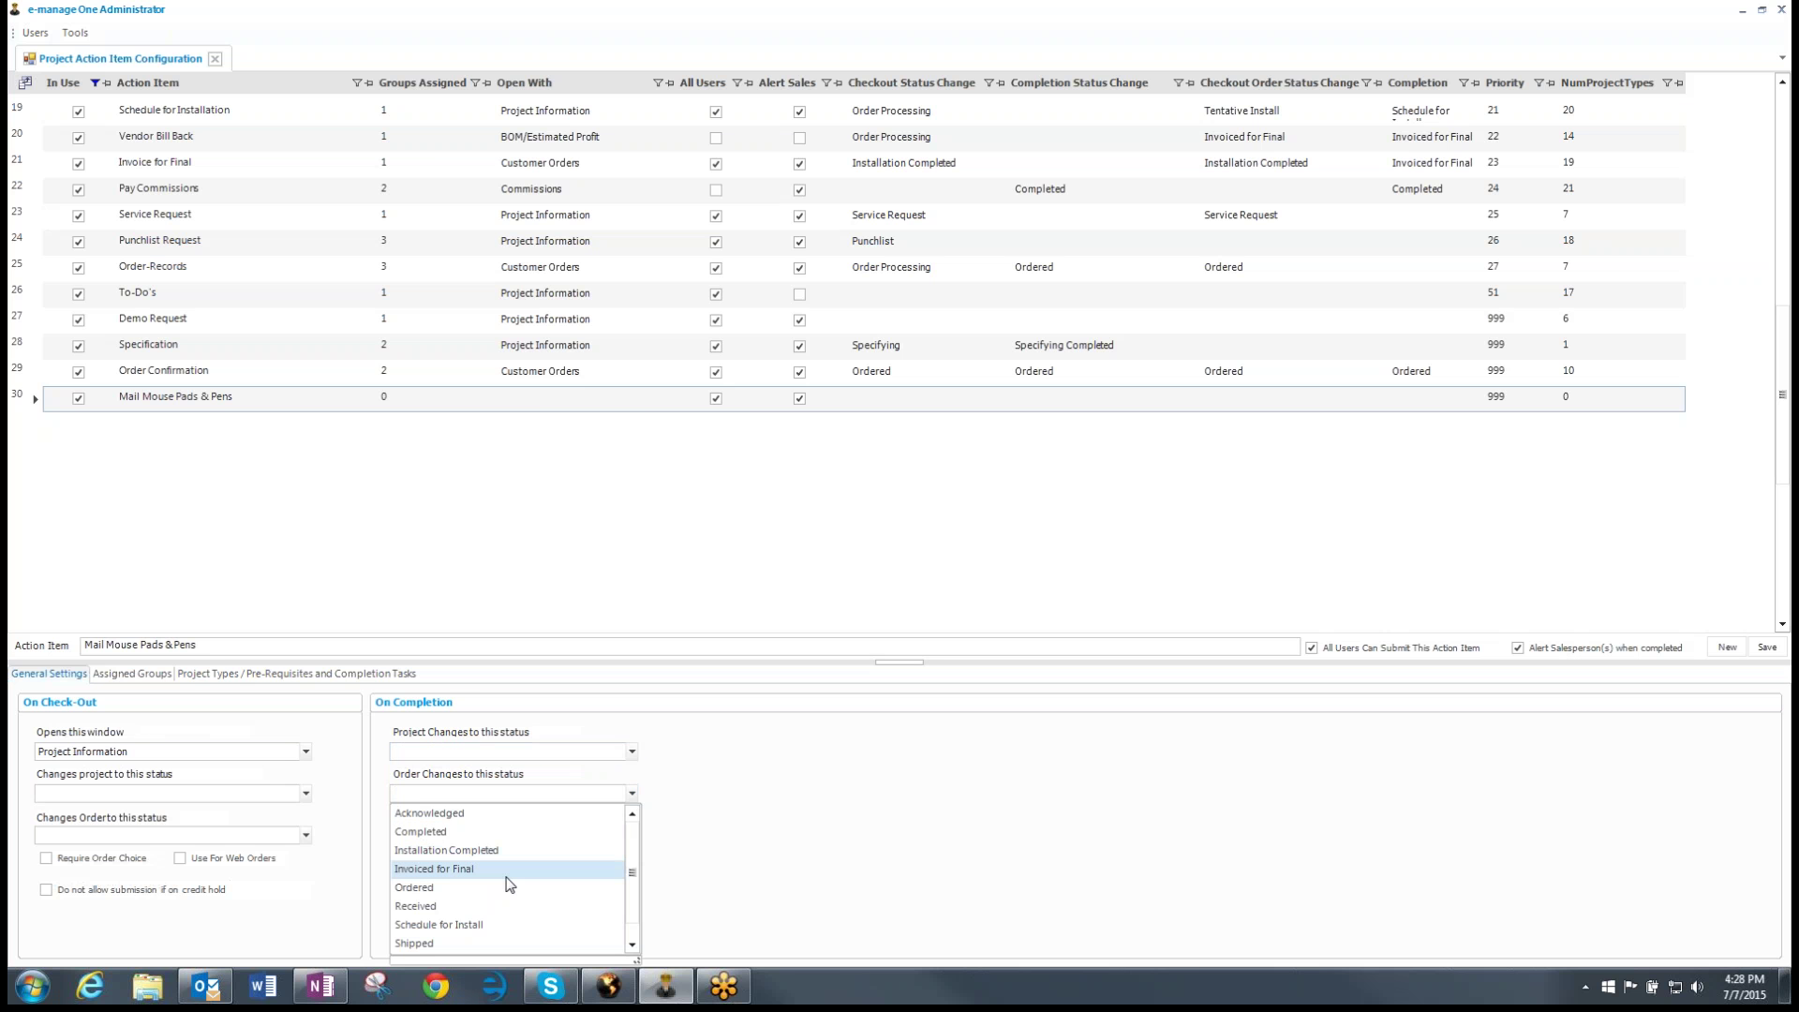
click(497, 942)
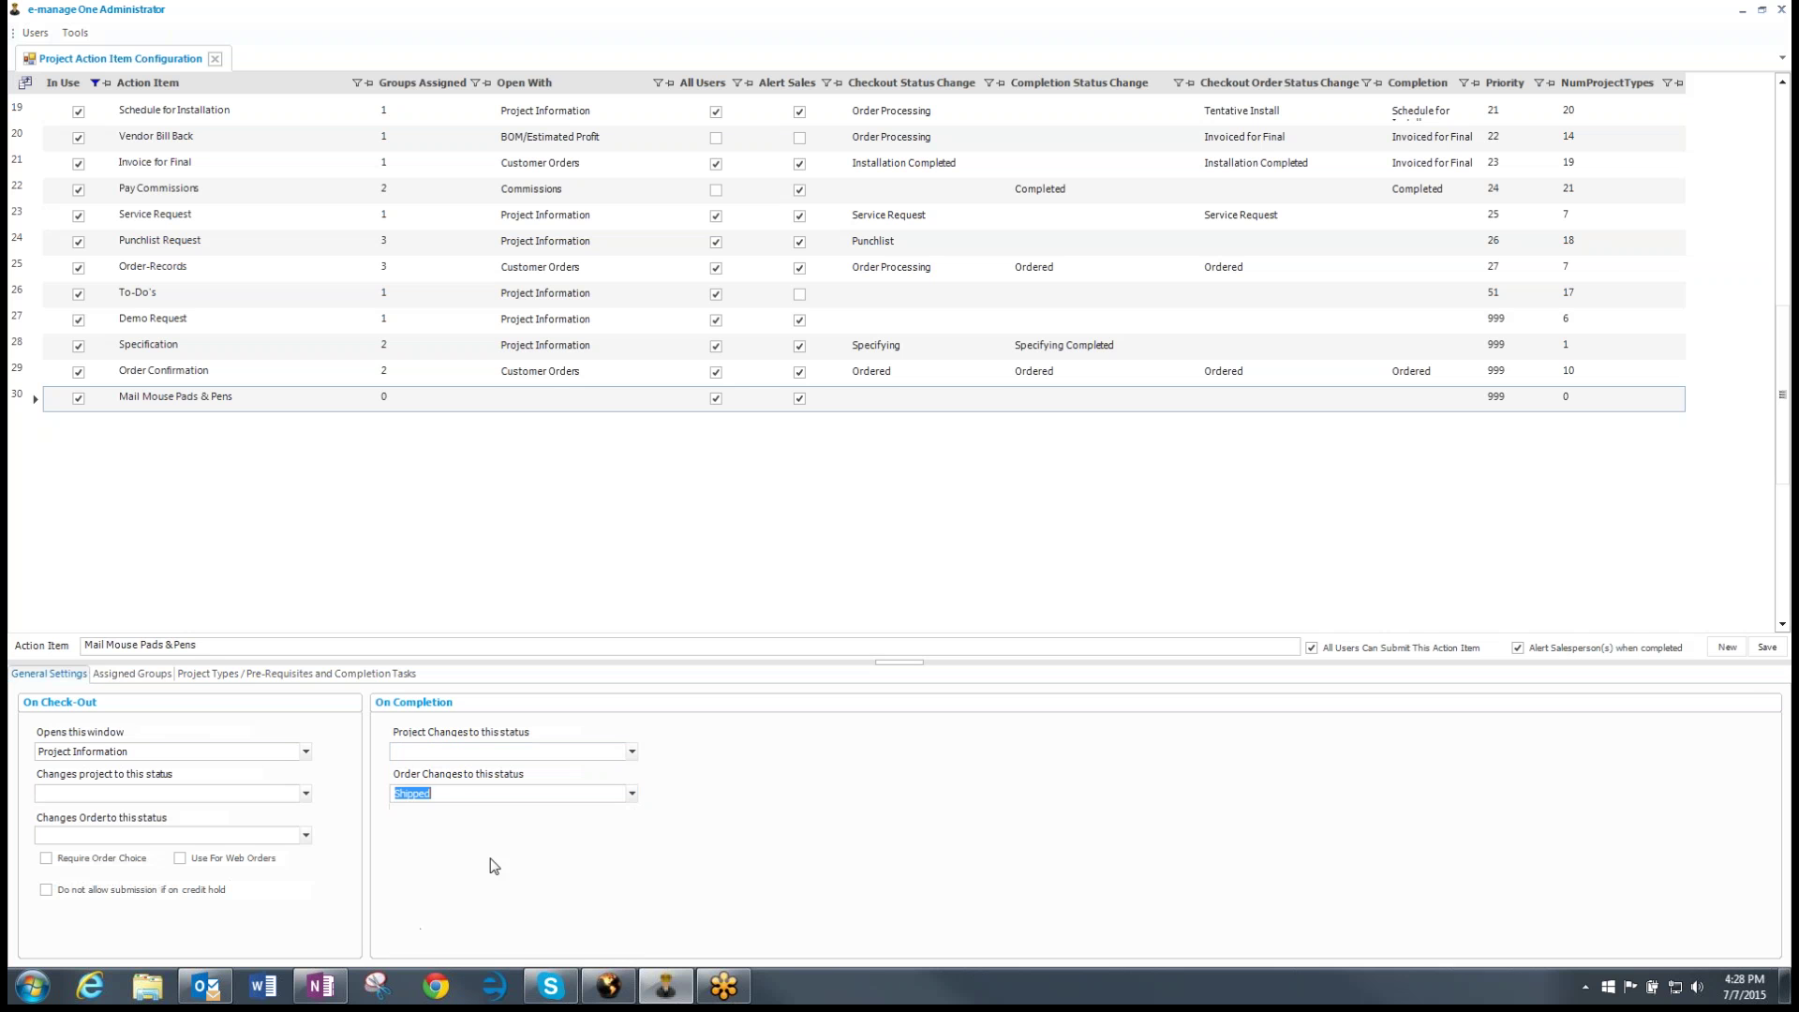
click(454, 807)
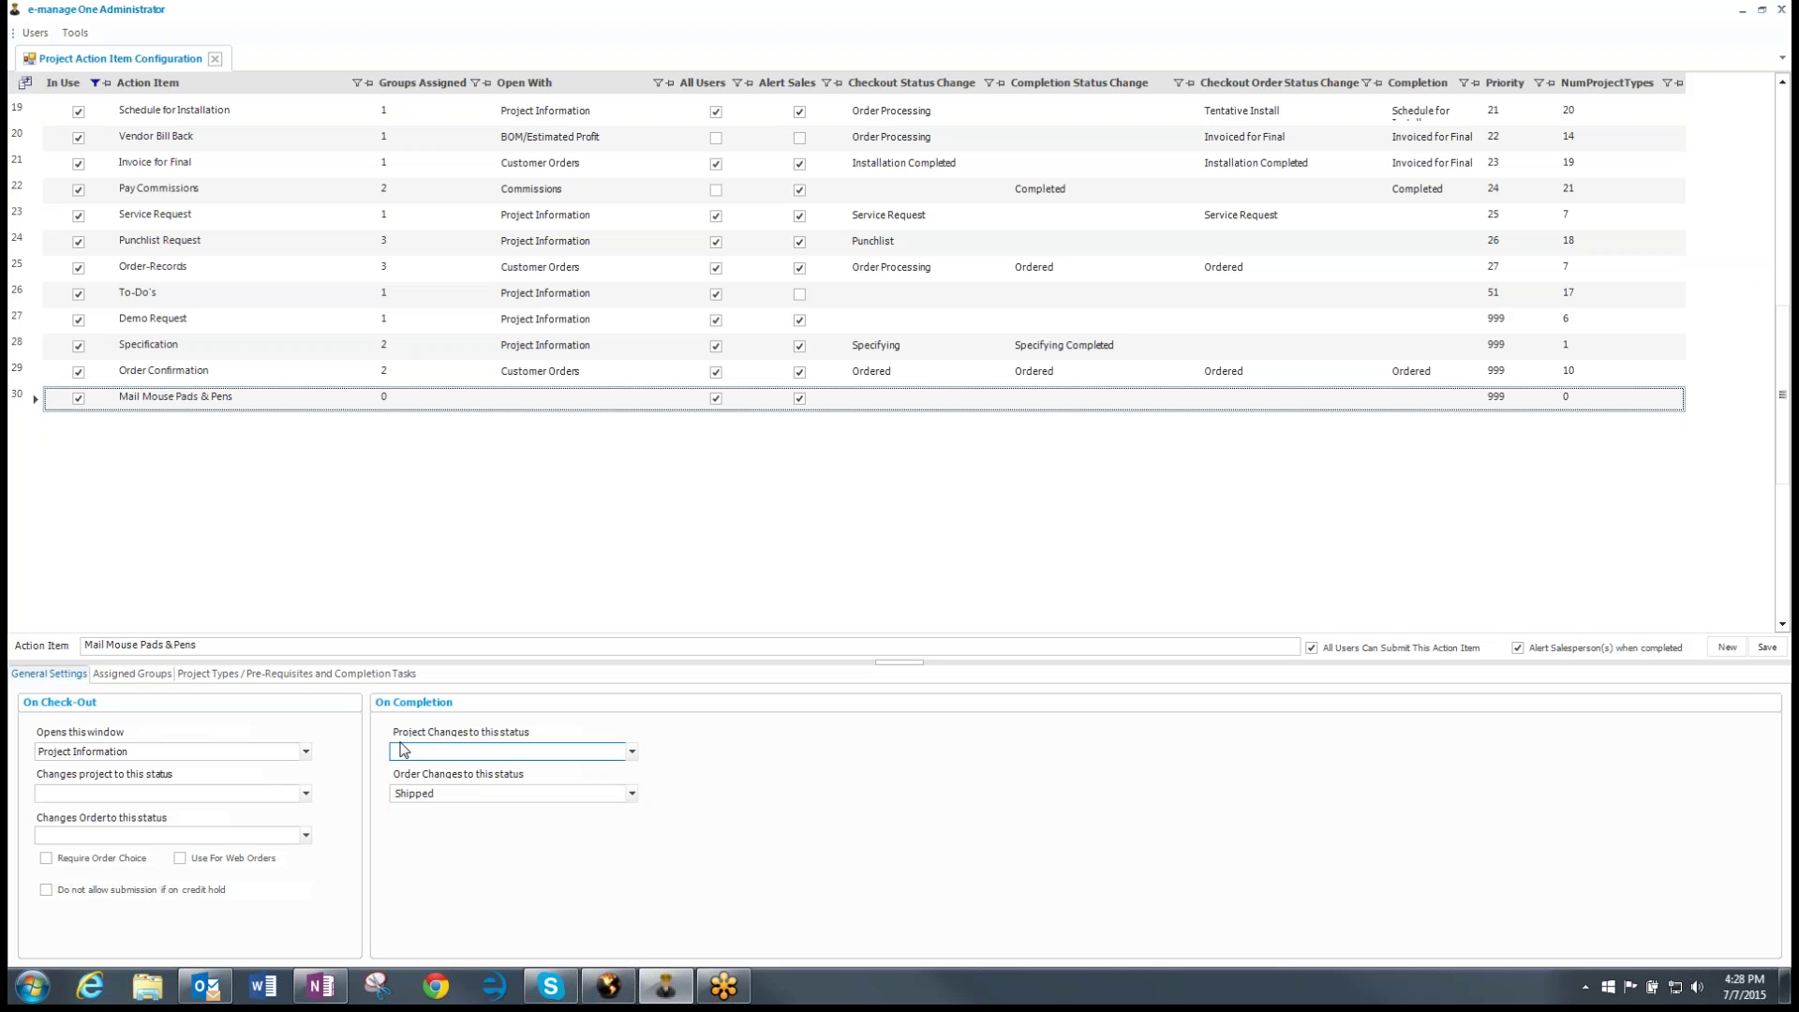
Step: Assign the Front Office group to the Mail Mouse Pads & Pens action item
click(125, 675)
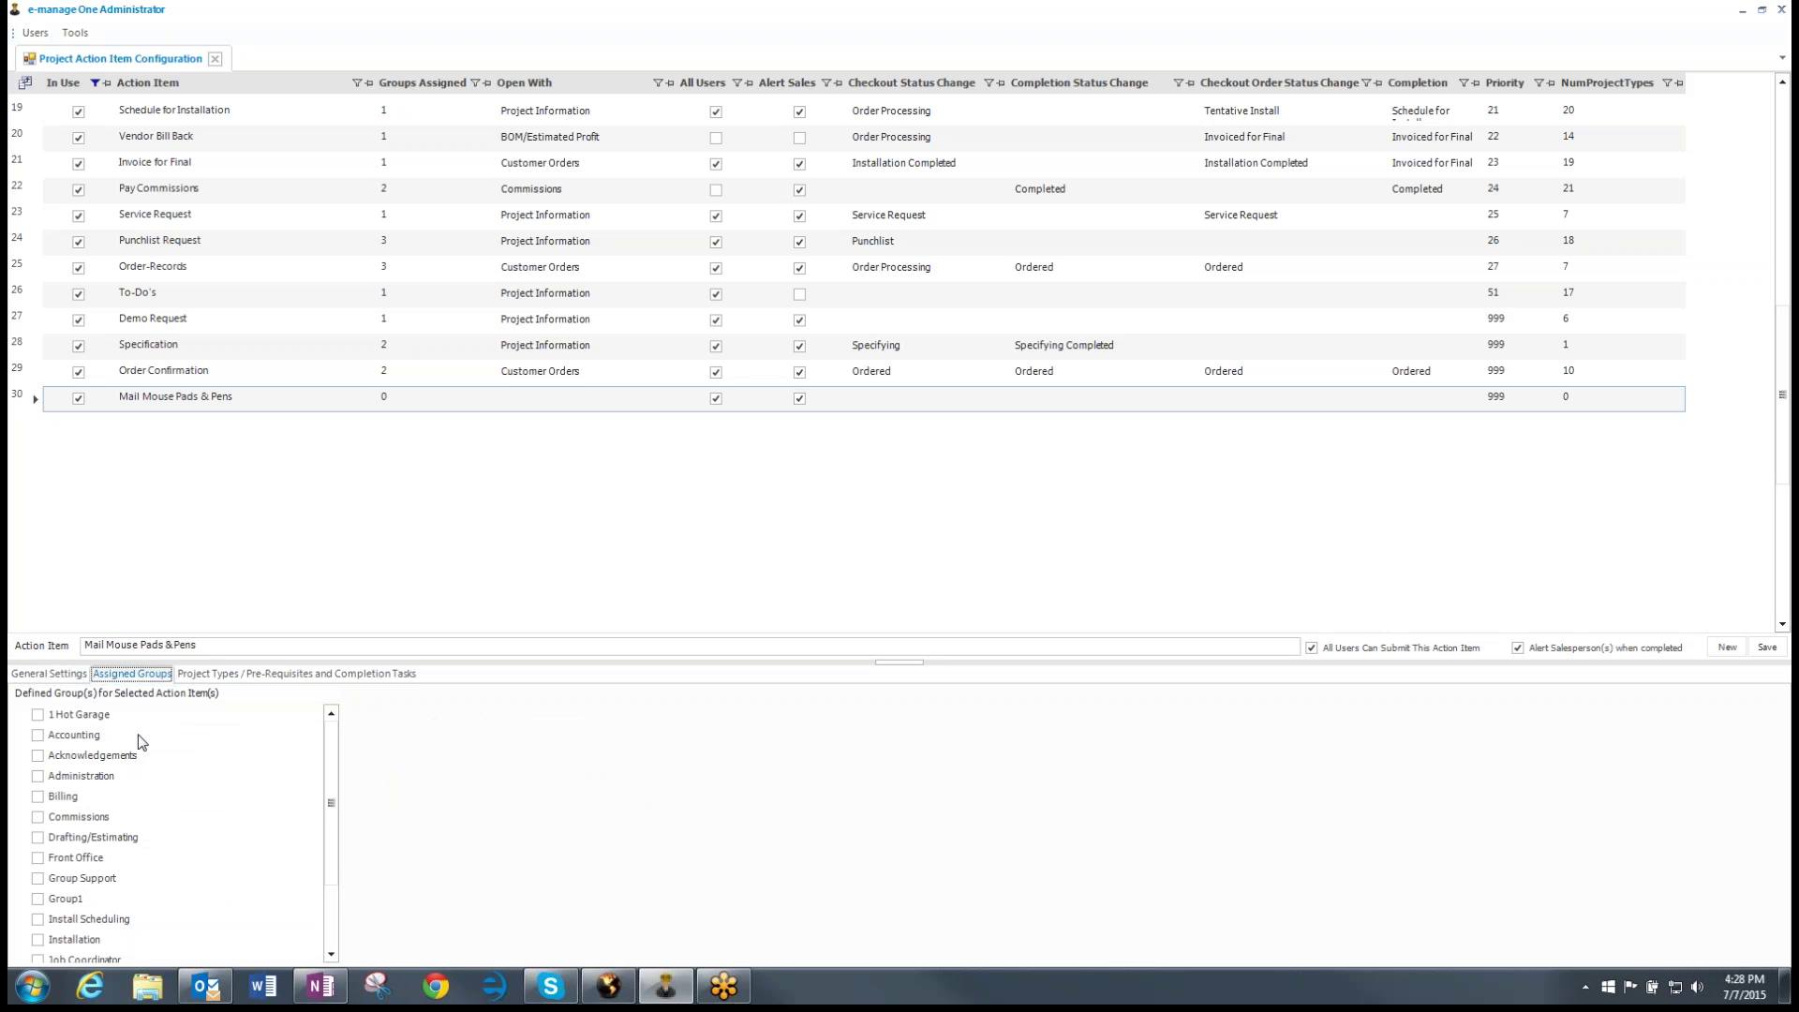
click(43, 858)
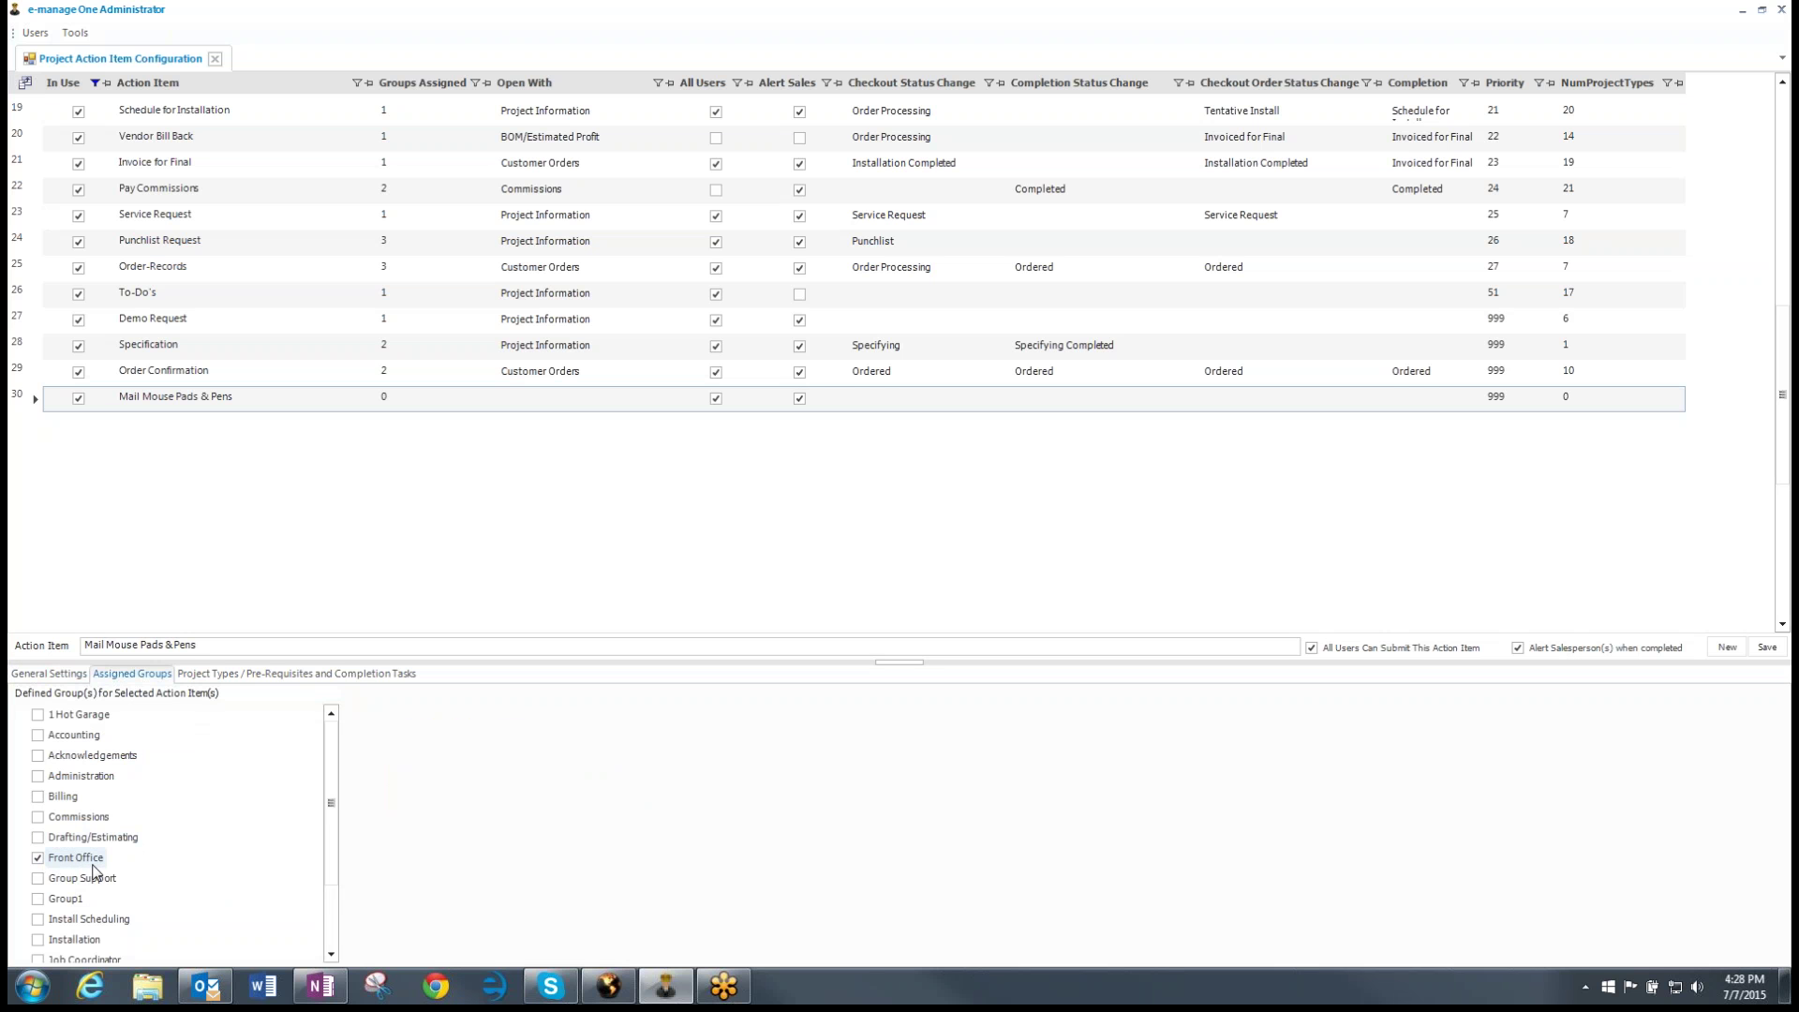
click(166, 377)
Step: Apply the action item to the e-manage Software project type and require the "Attention ?" prerequisite
click(207, 675)
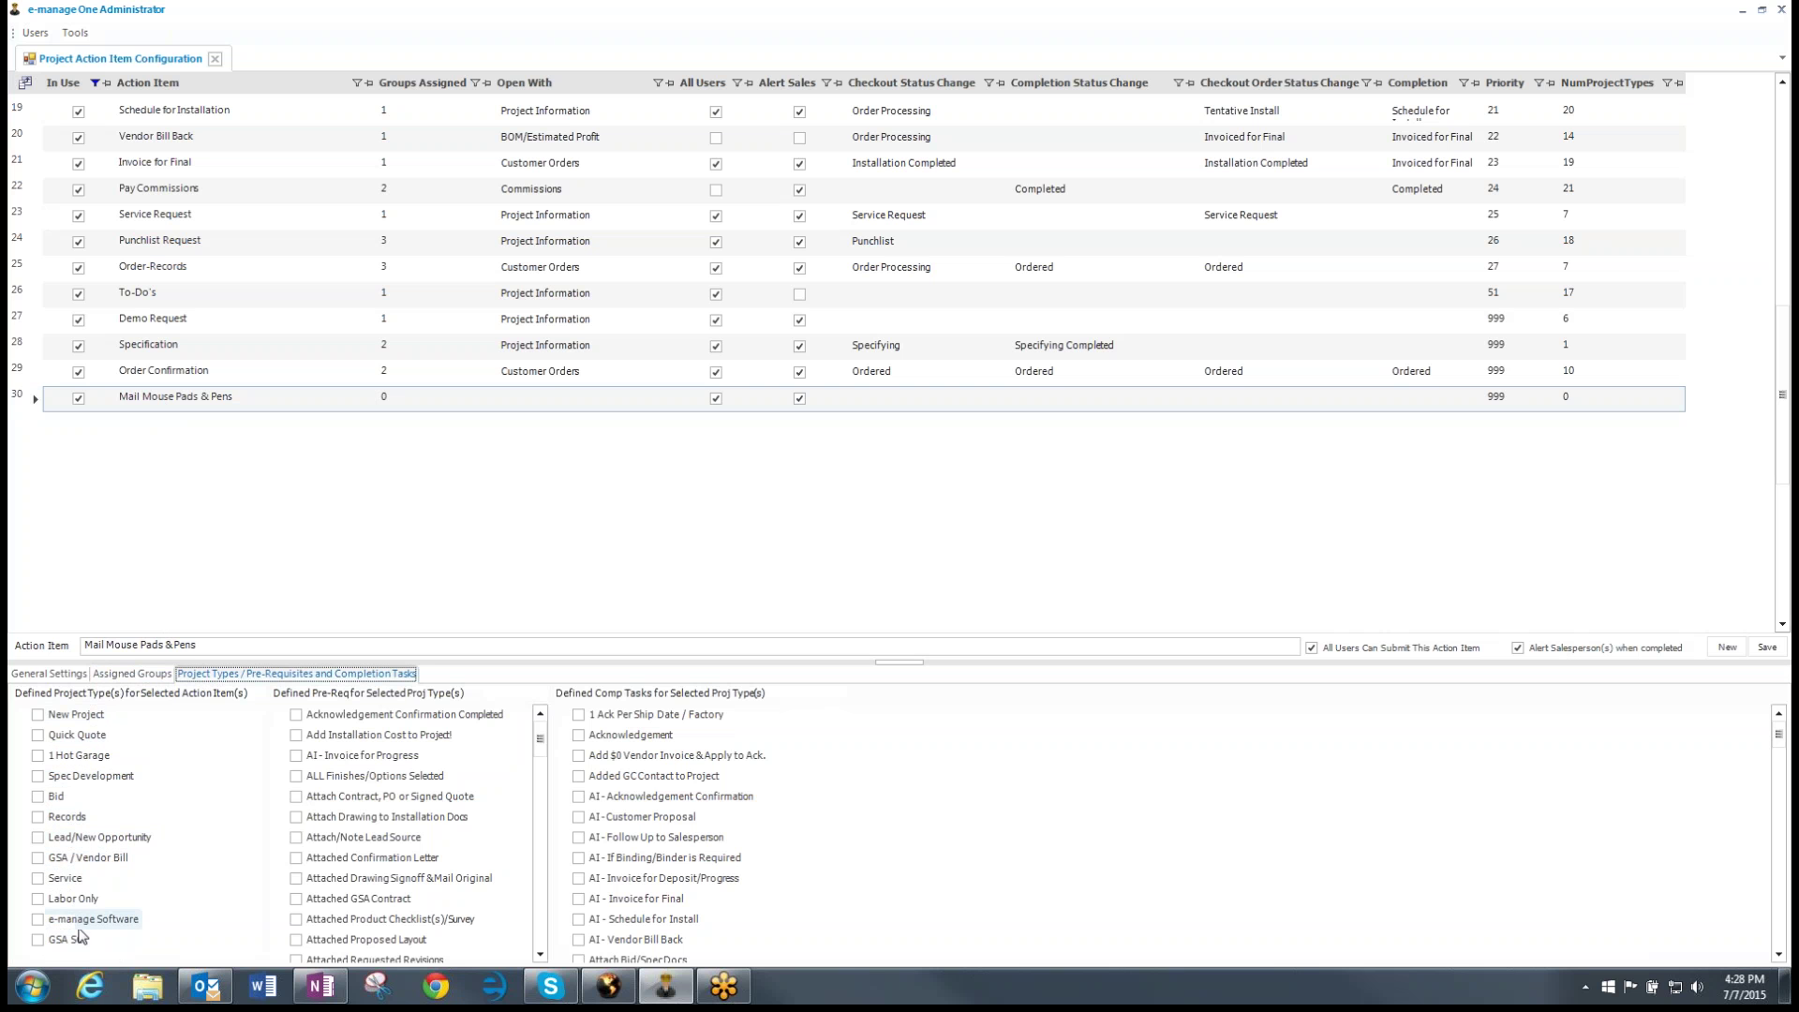
click(36, 920)
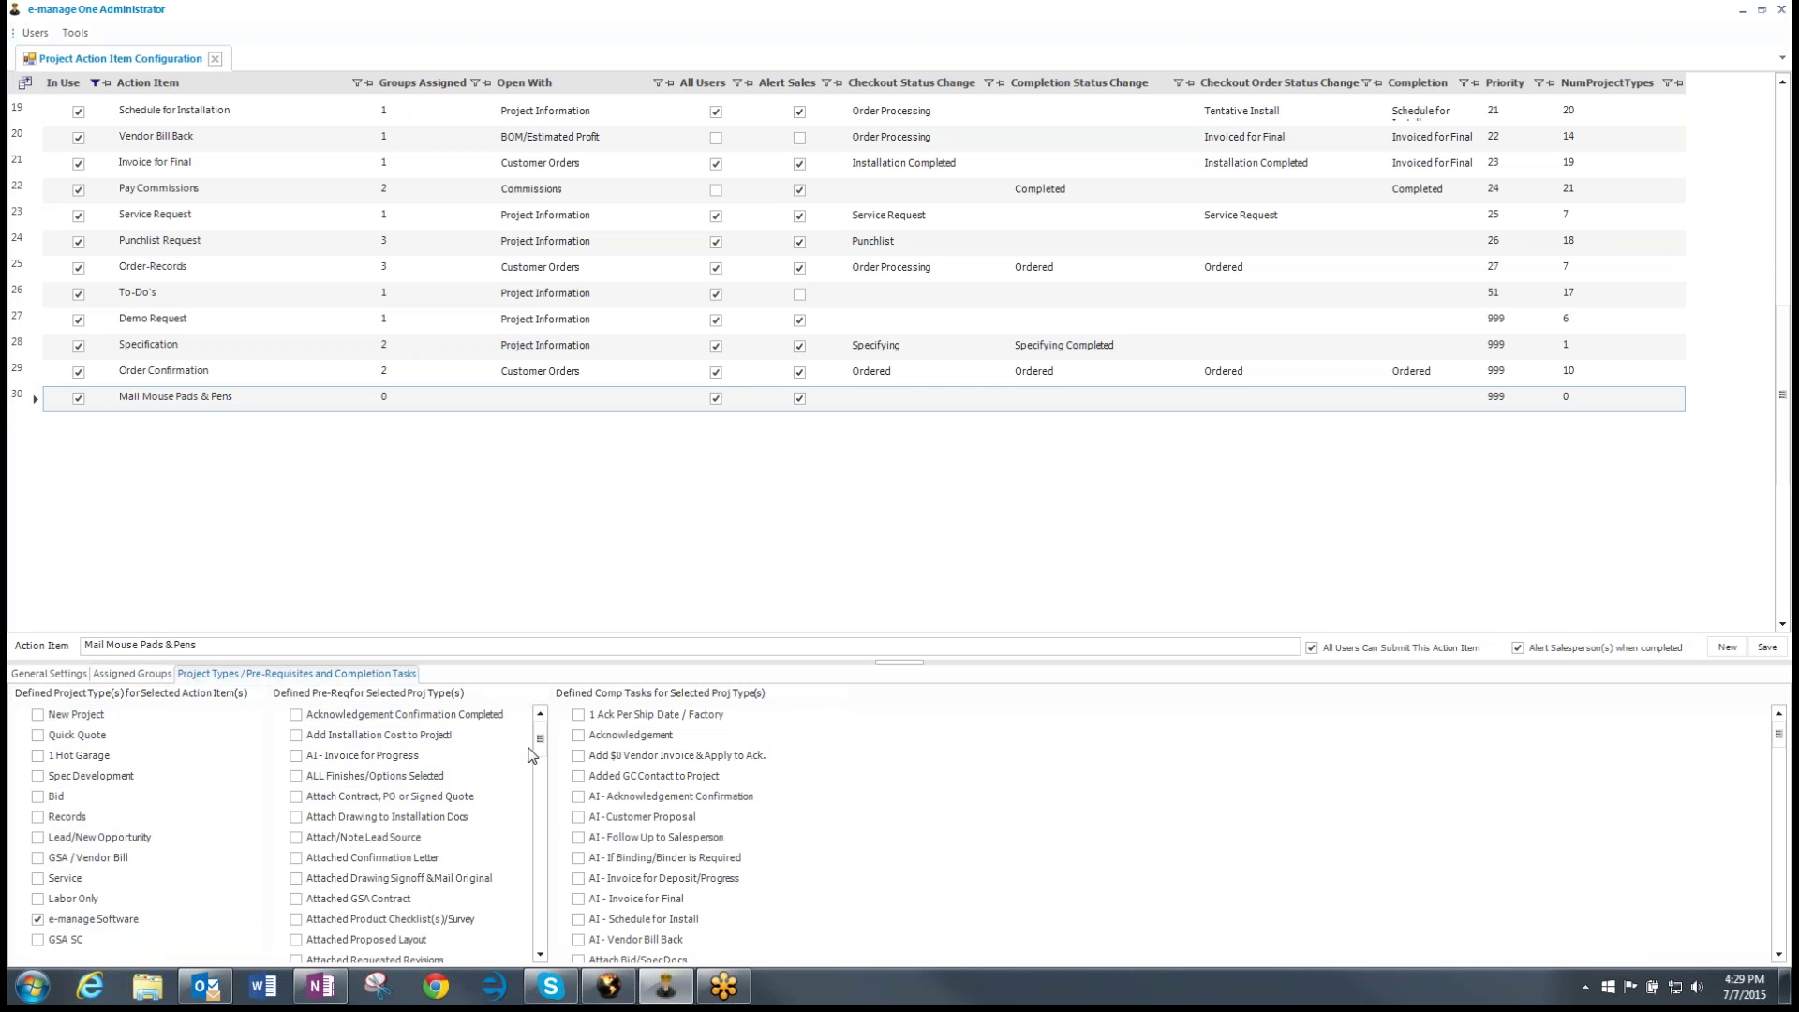
drag(538, 741, 538, 742)
click(163, 408)
drag(539, 746, 538, 754)
click(332, 924)
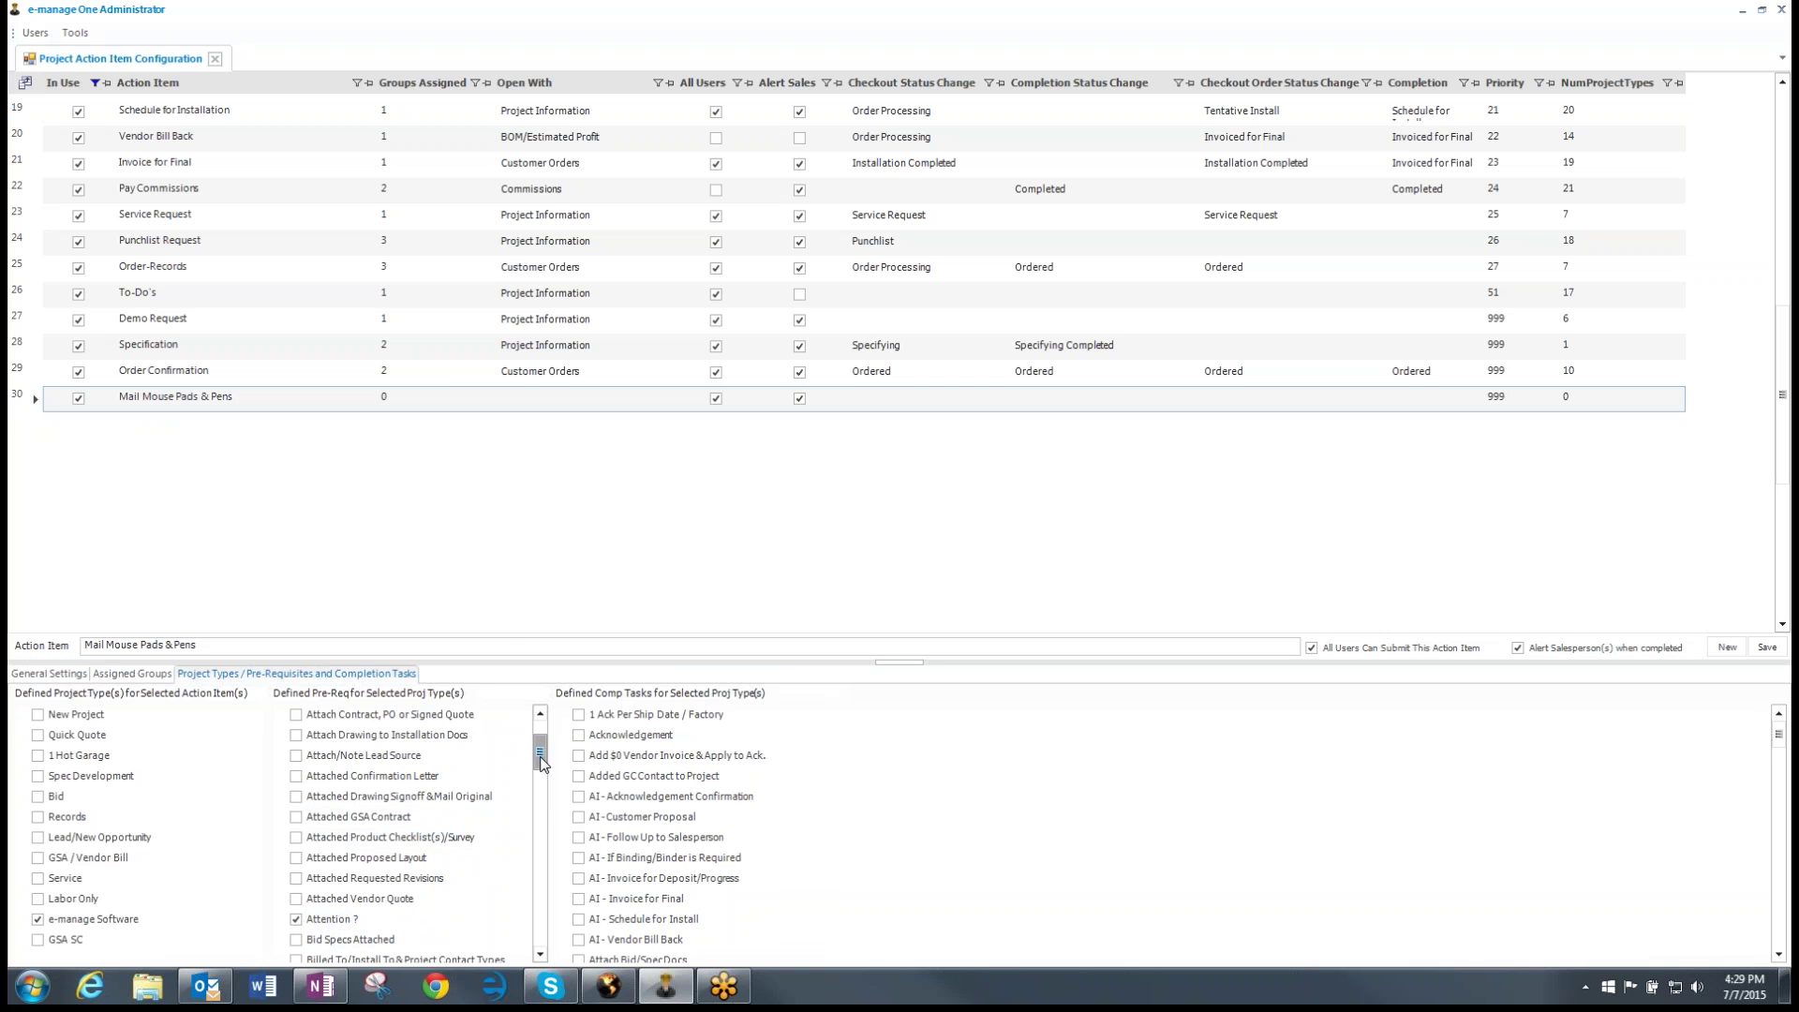
Step: Look over the remaining prerequisites and save the Mail Mouse Pads & Pens action item
drag(540, 755, 539, 764)
scroll(380, 860, down, 1)
scroll(382, 860, down, 7)
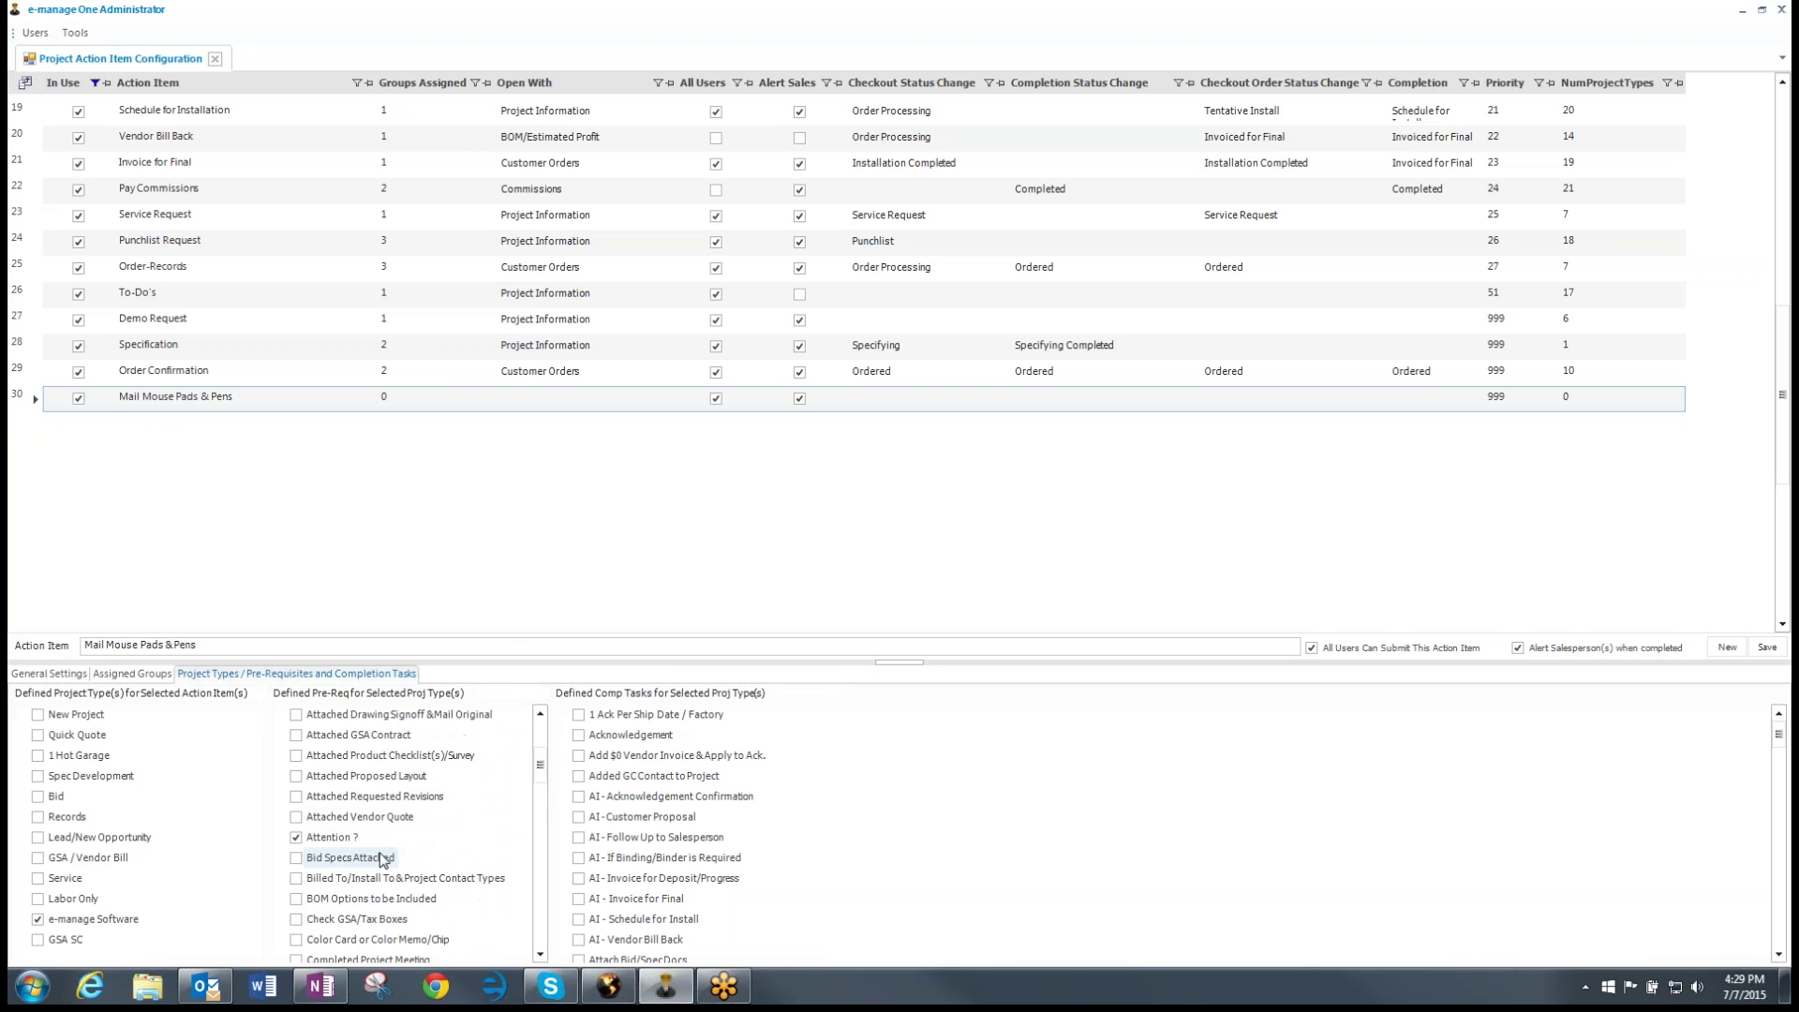
scroll(382, 859, down, 6)
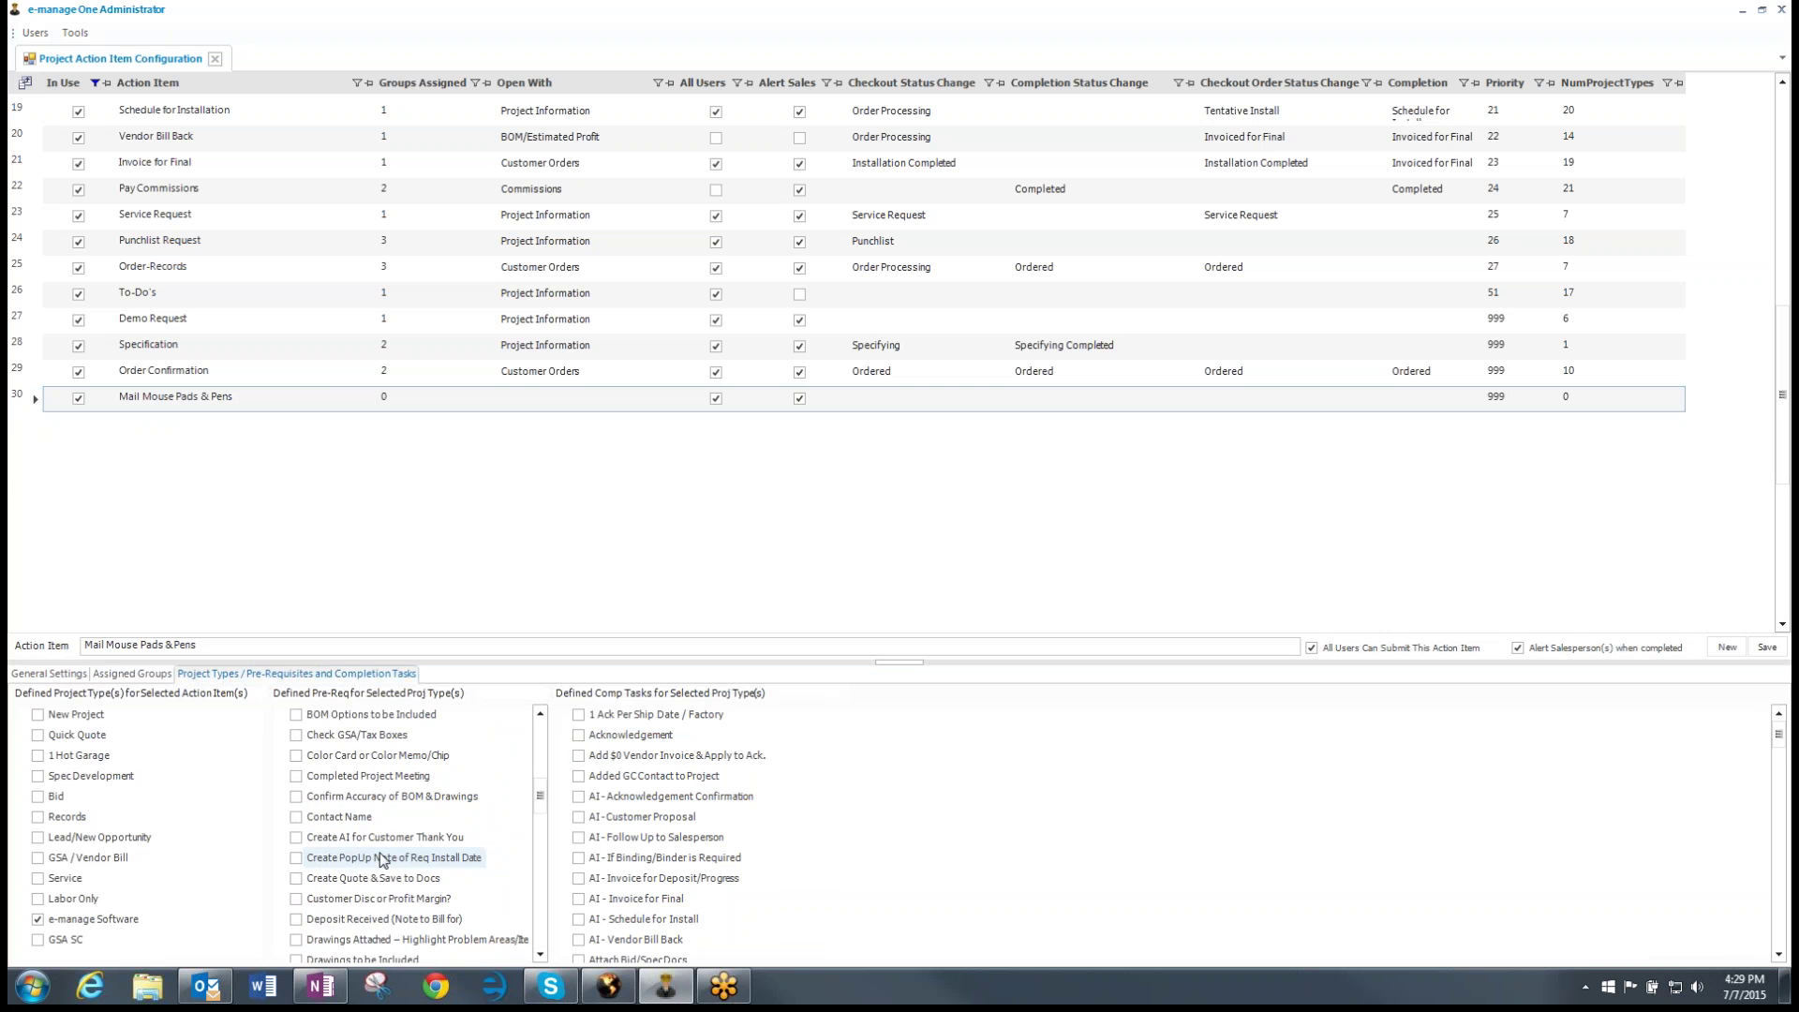
scroll(382, 859, up, 5)
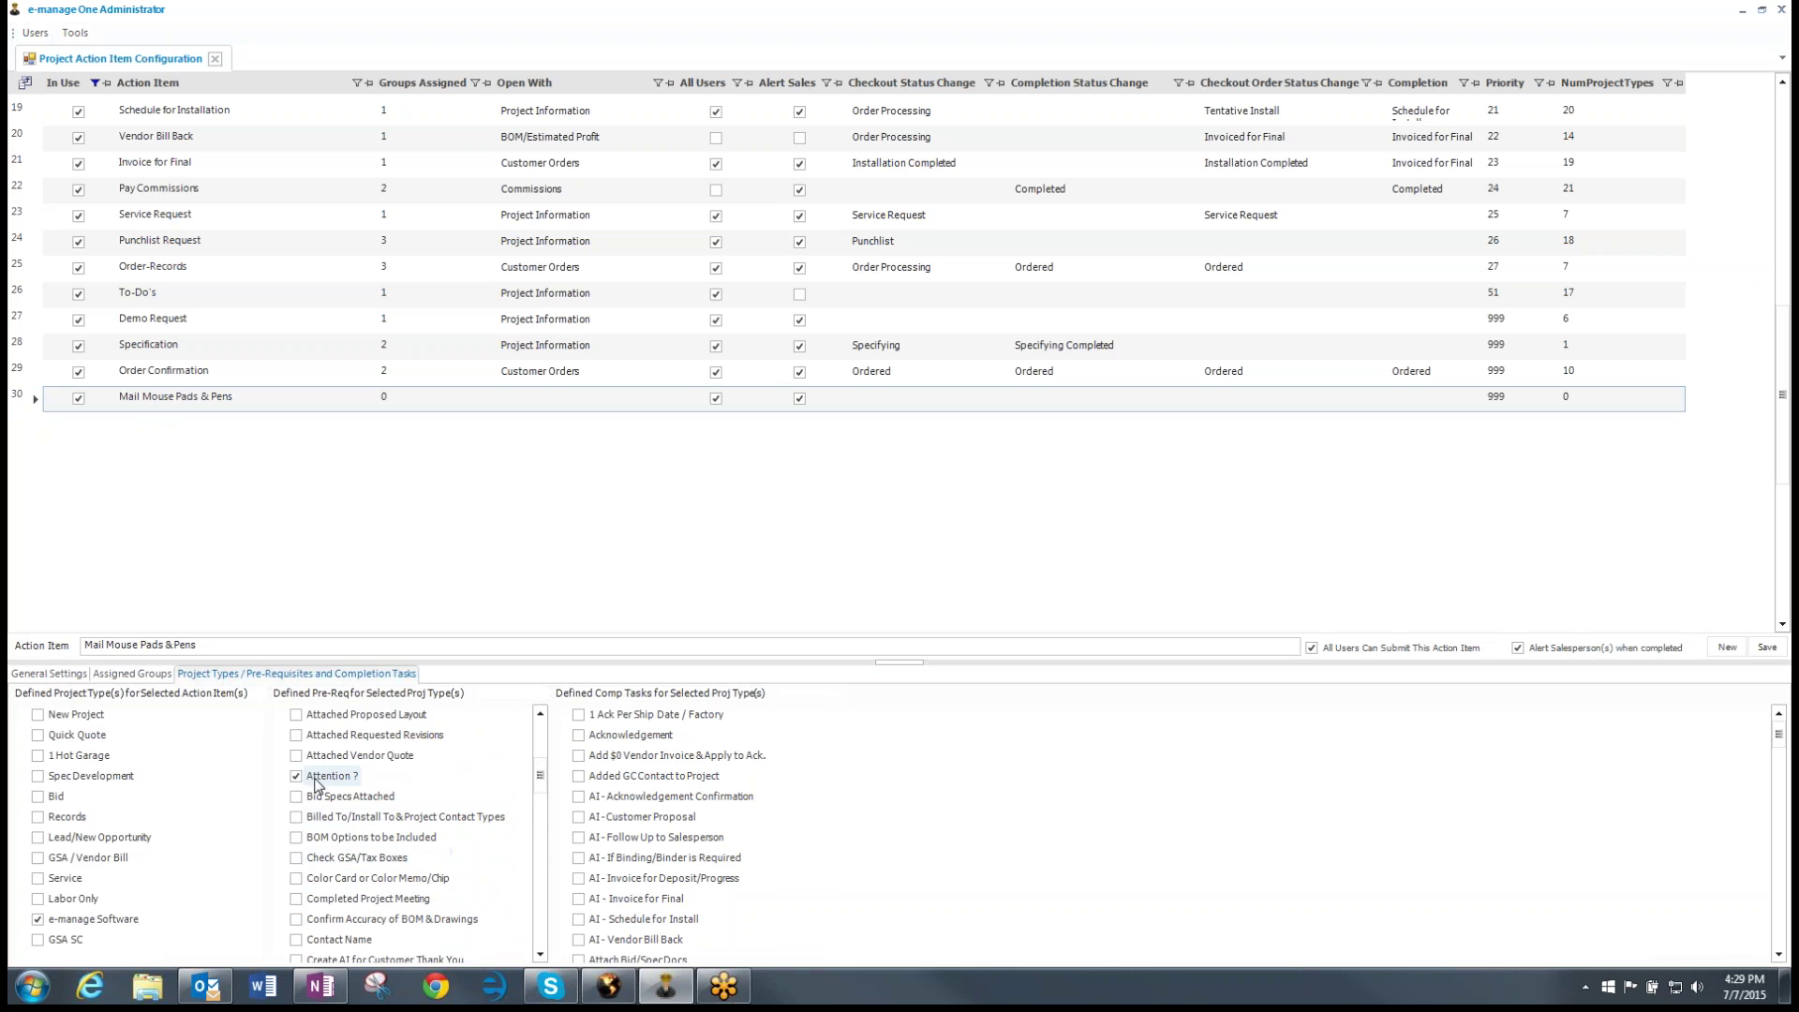
click(1769, 649)
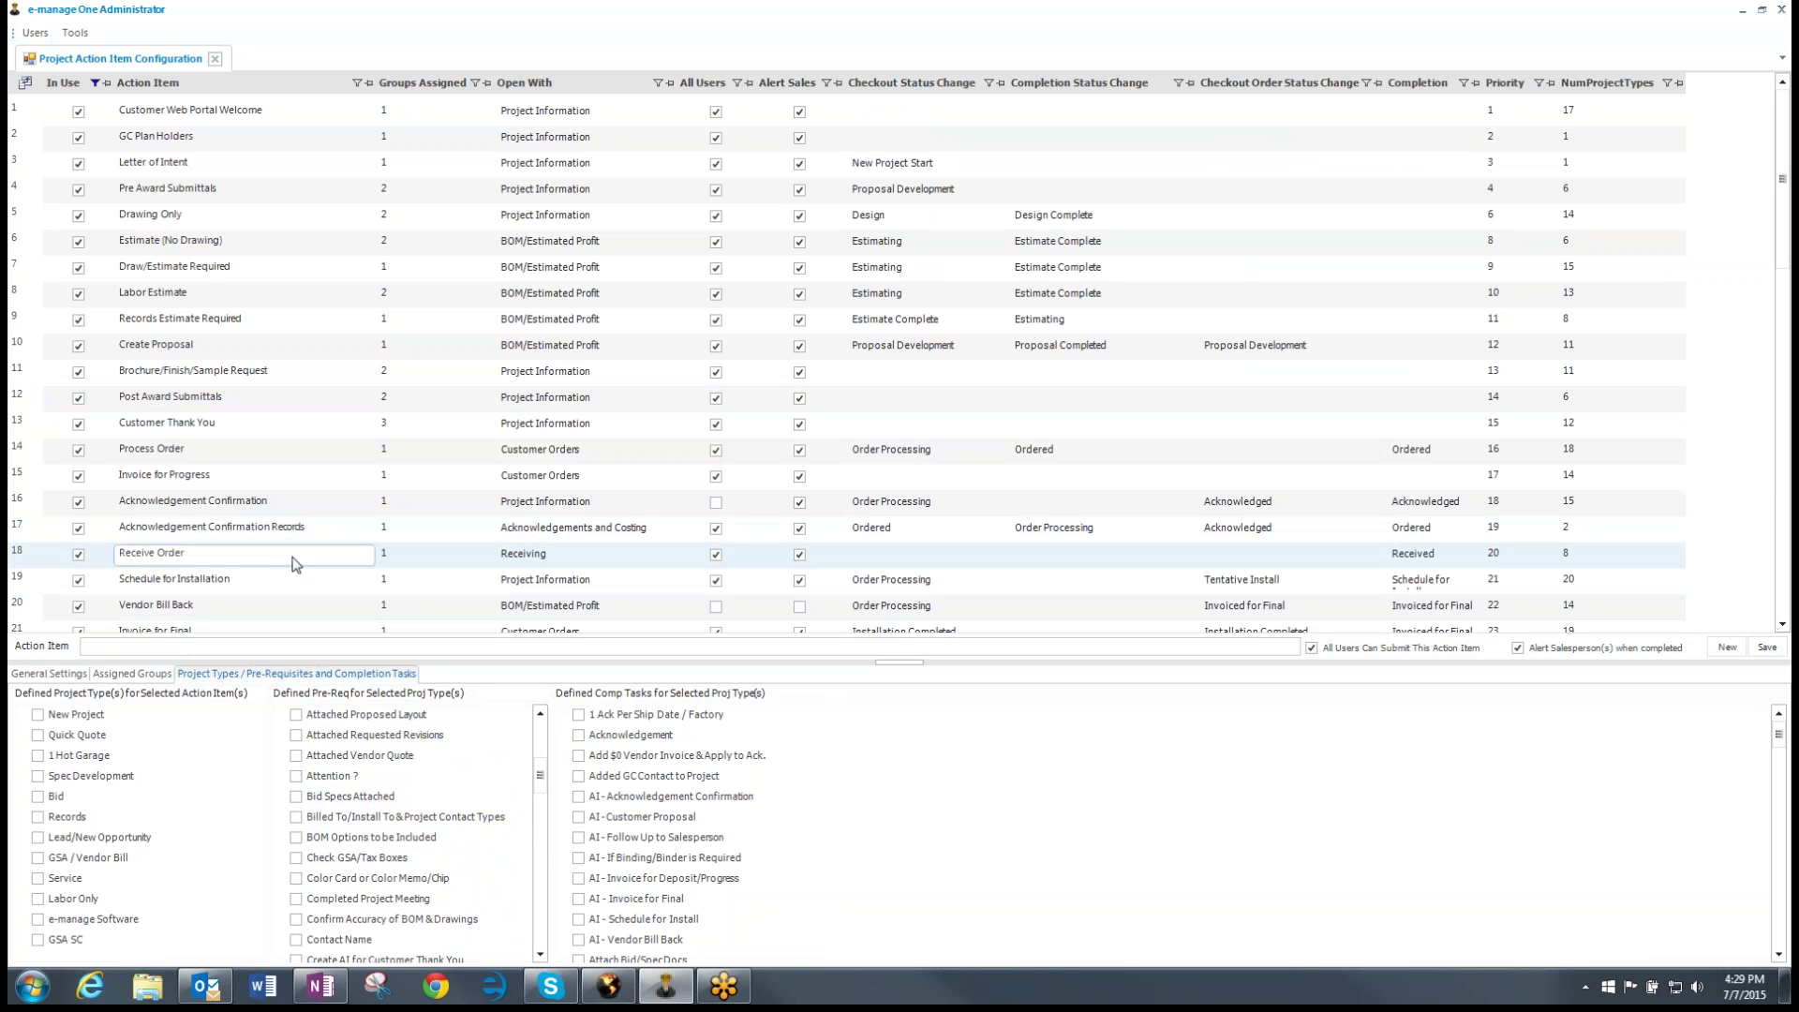
Step: Open the Action Item Pre-requisites drop-down list in the corporate division configuration of The Systemcenter, Inc
click(75, 32)
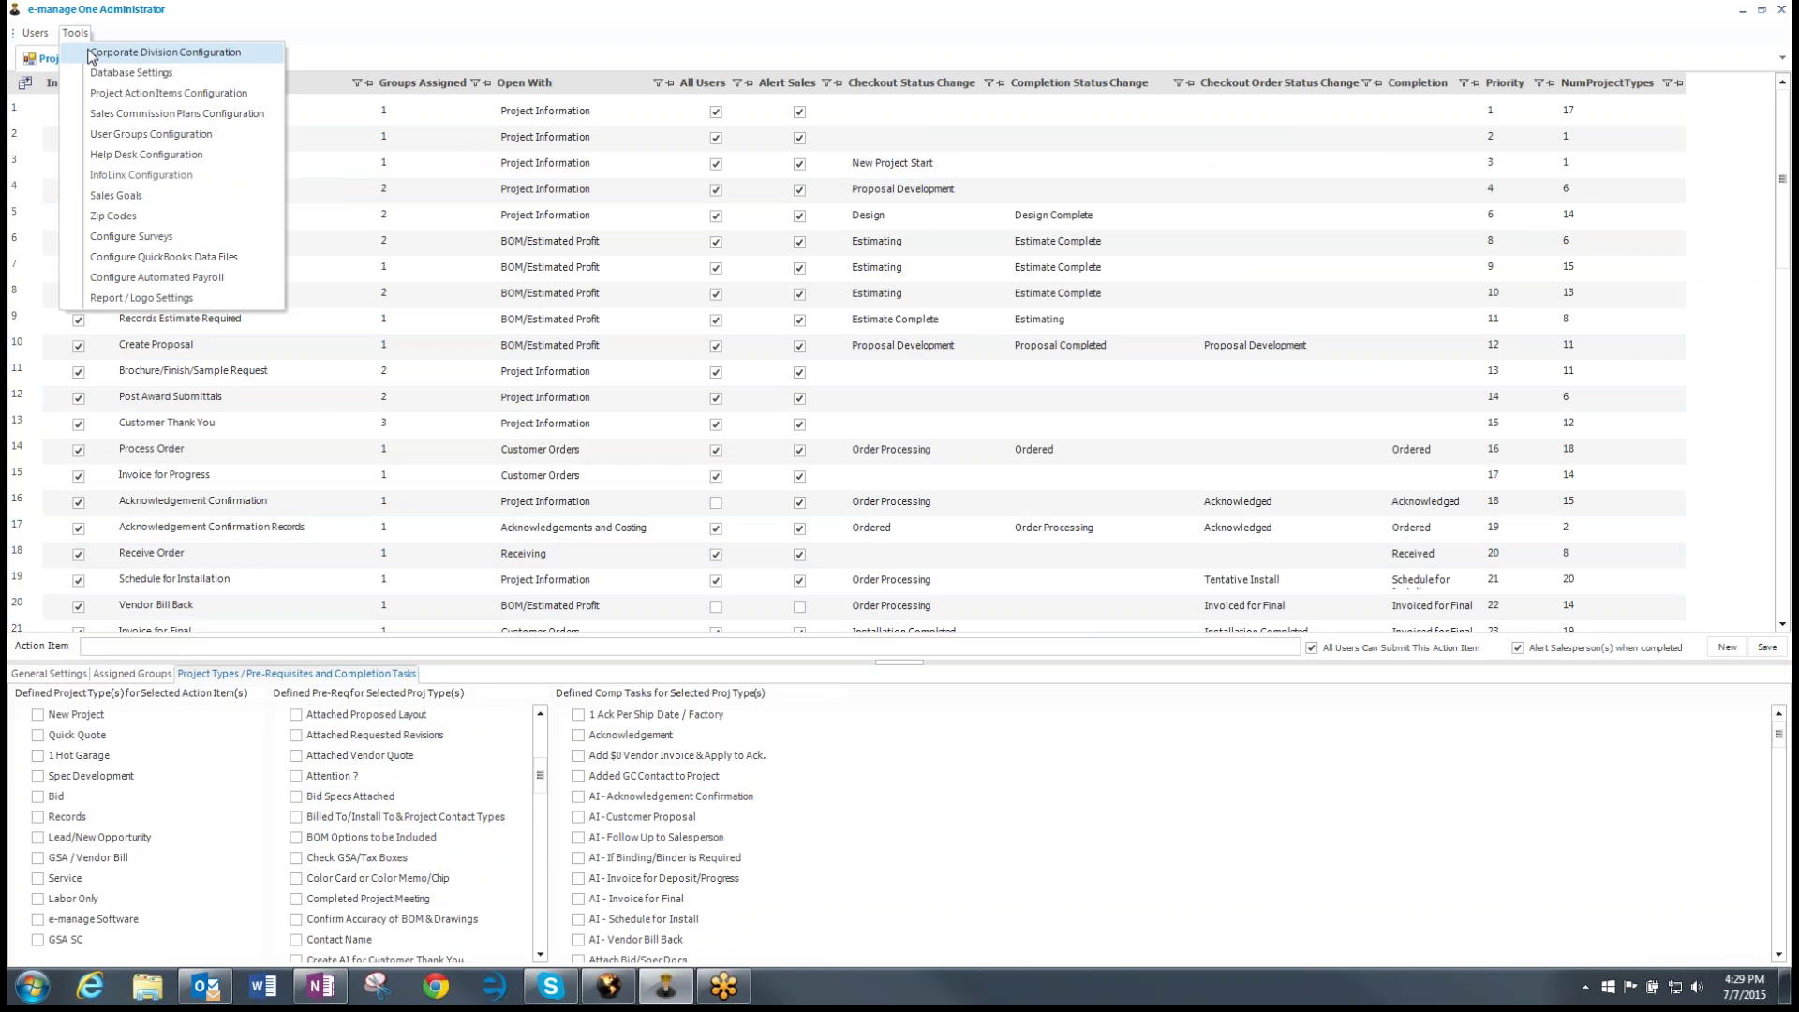
click(98, 55)
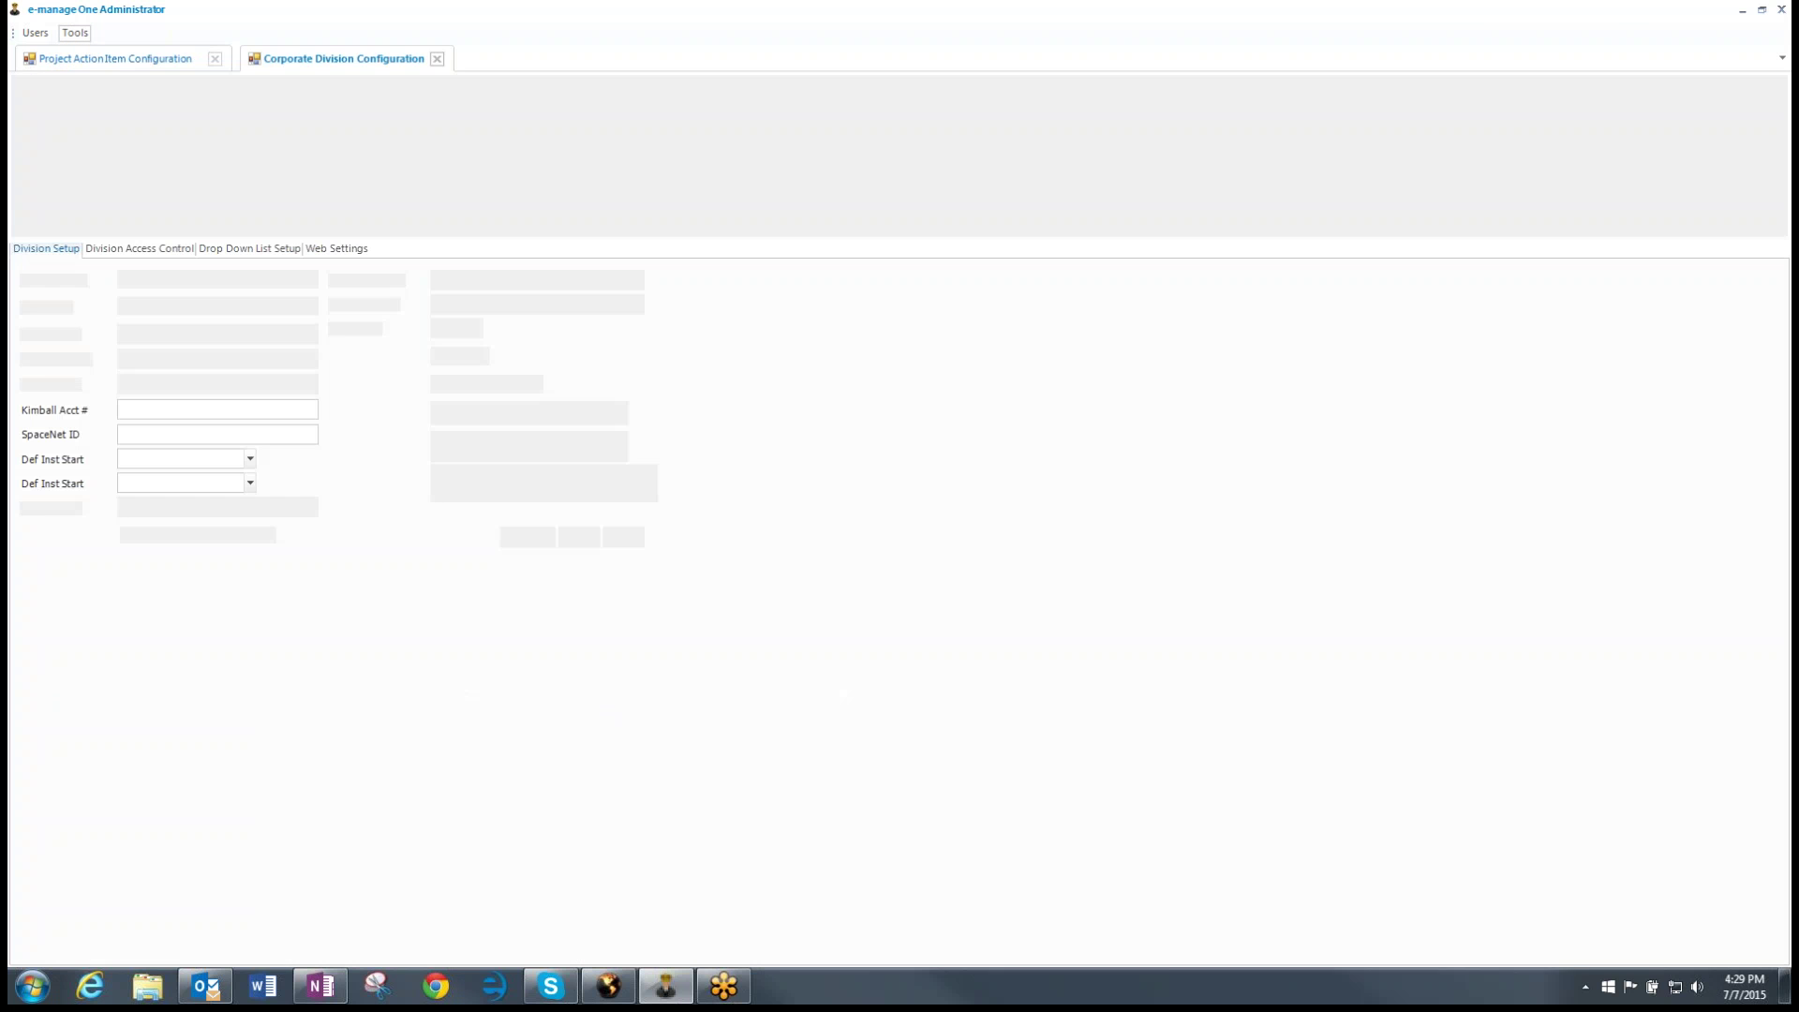
click(142, 113)
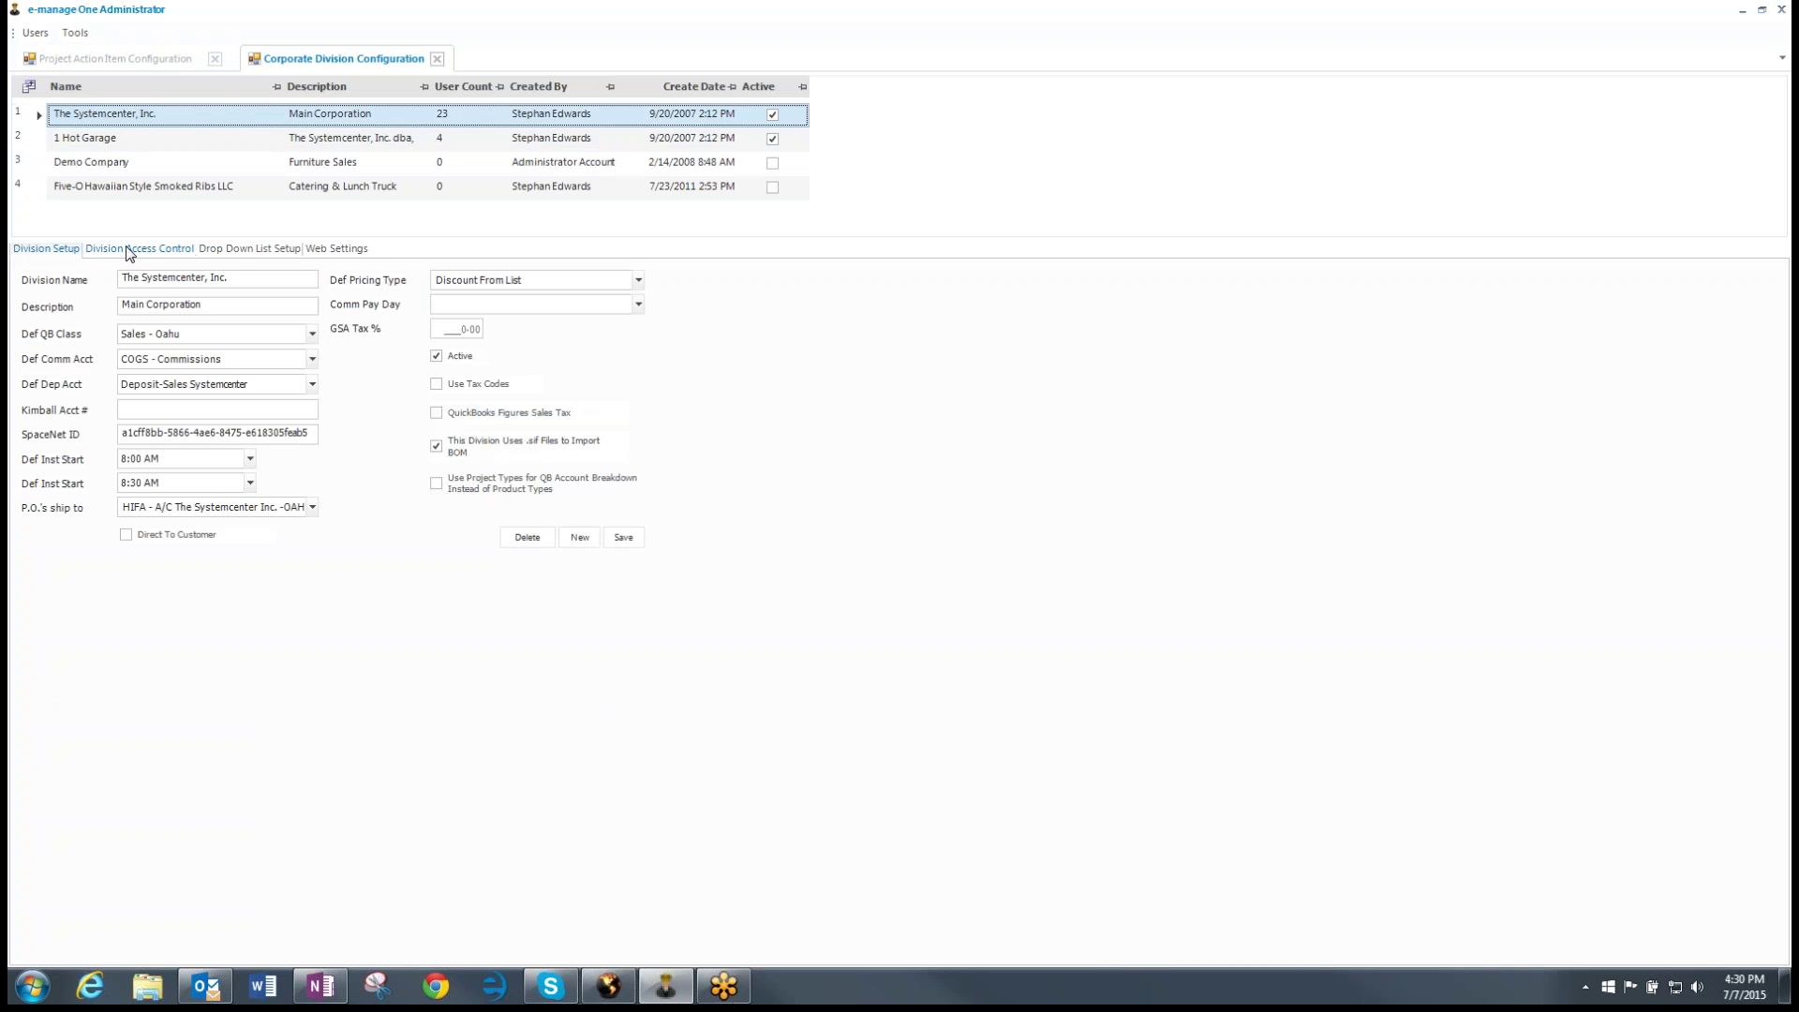
click(257, 249)
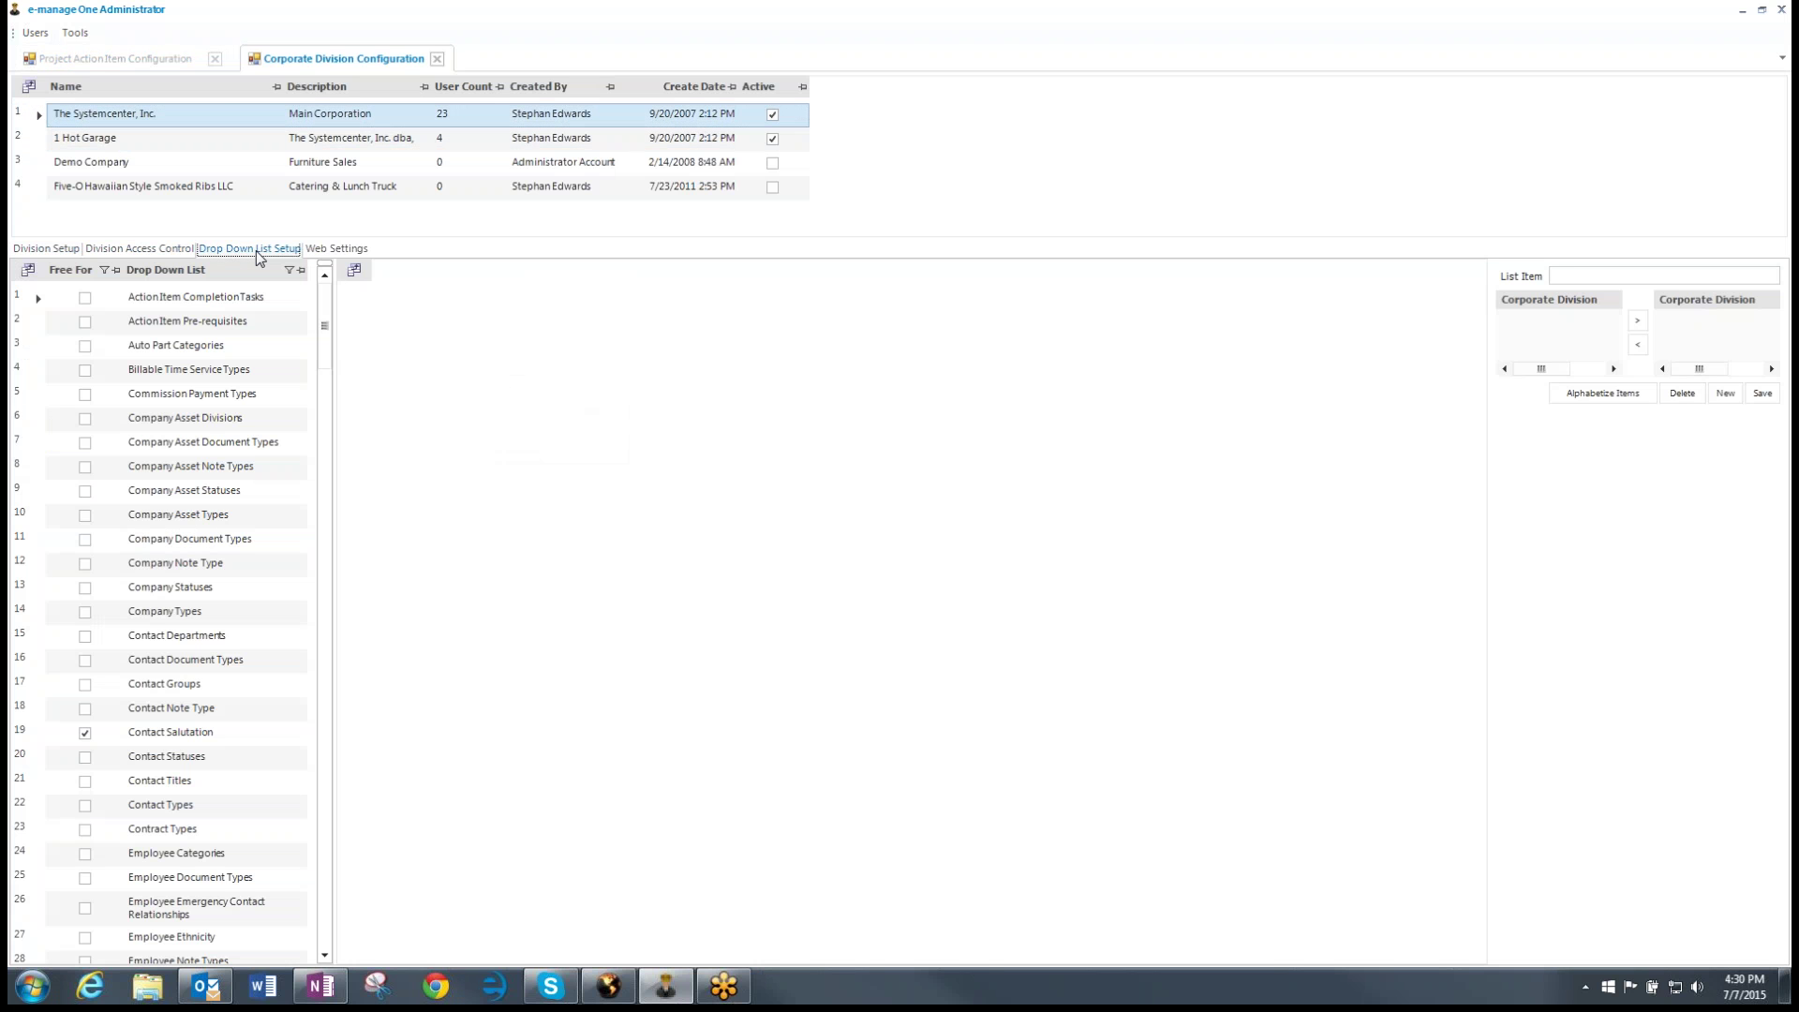
click(217, 326)
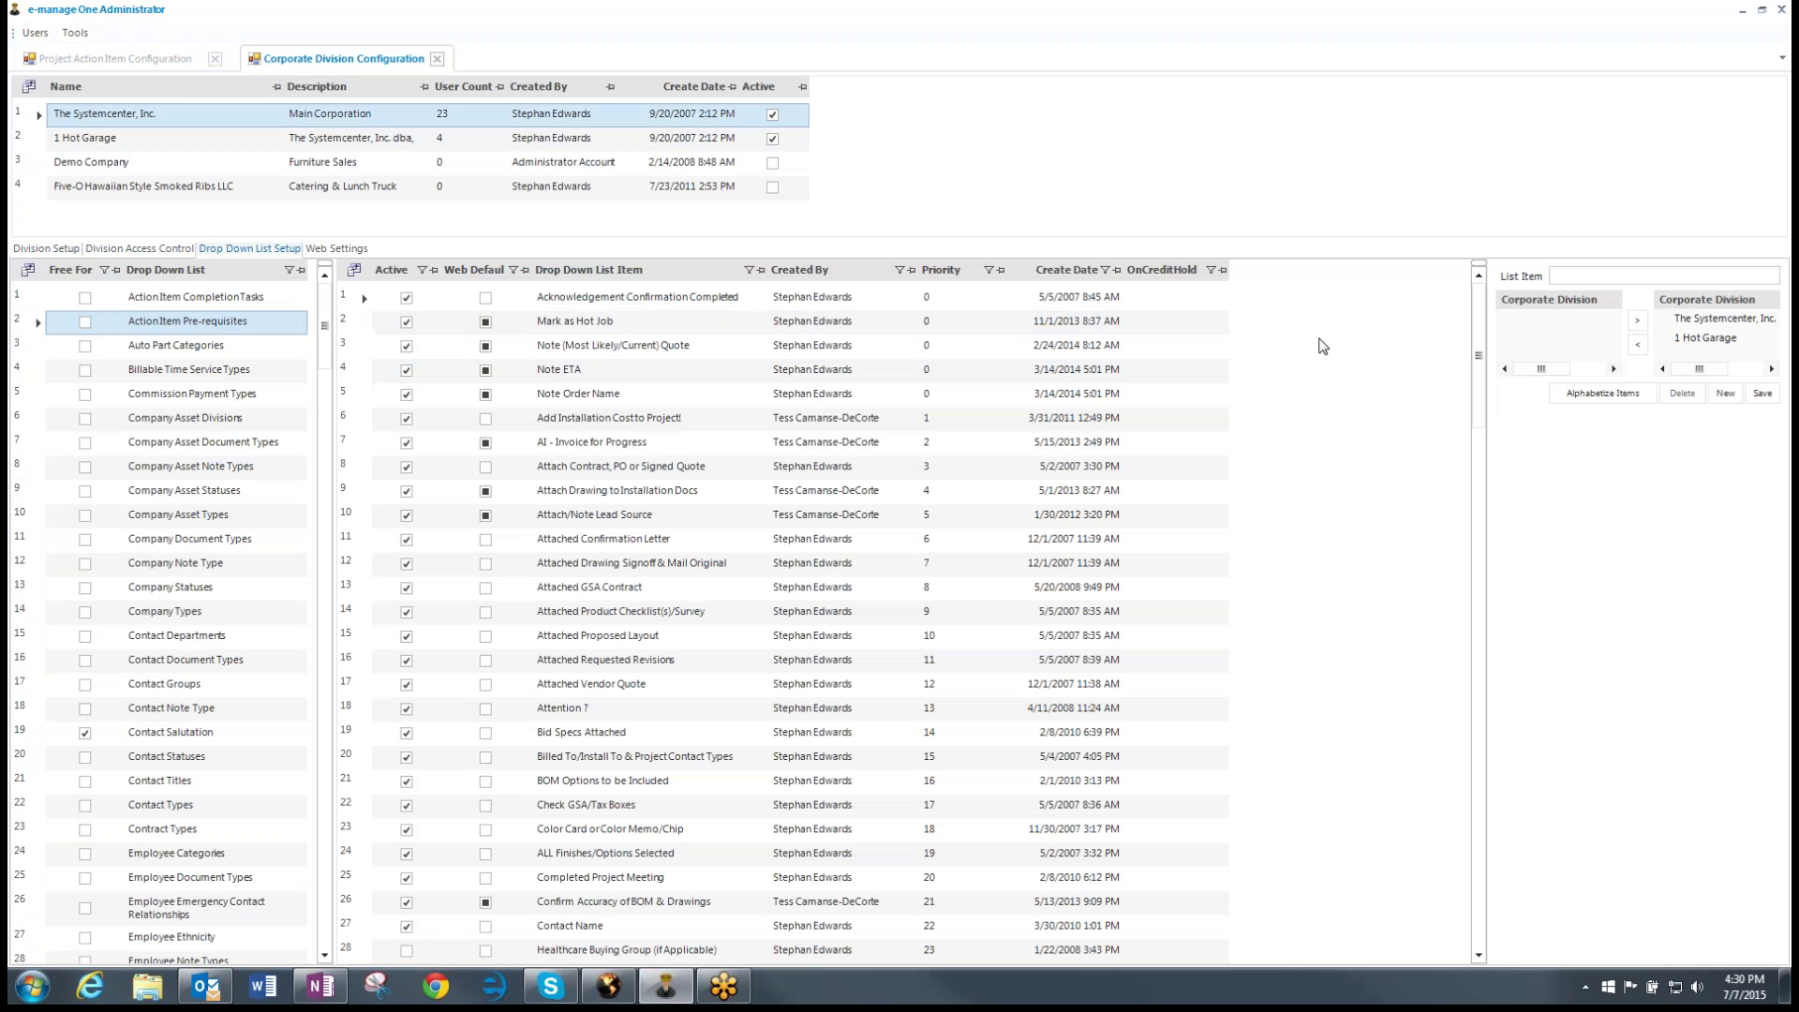
Step: Add and save a new "Qty of Mouse Pads & Pens" item in the Action Item Pre-requisites list and select it
click(1560, 276)
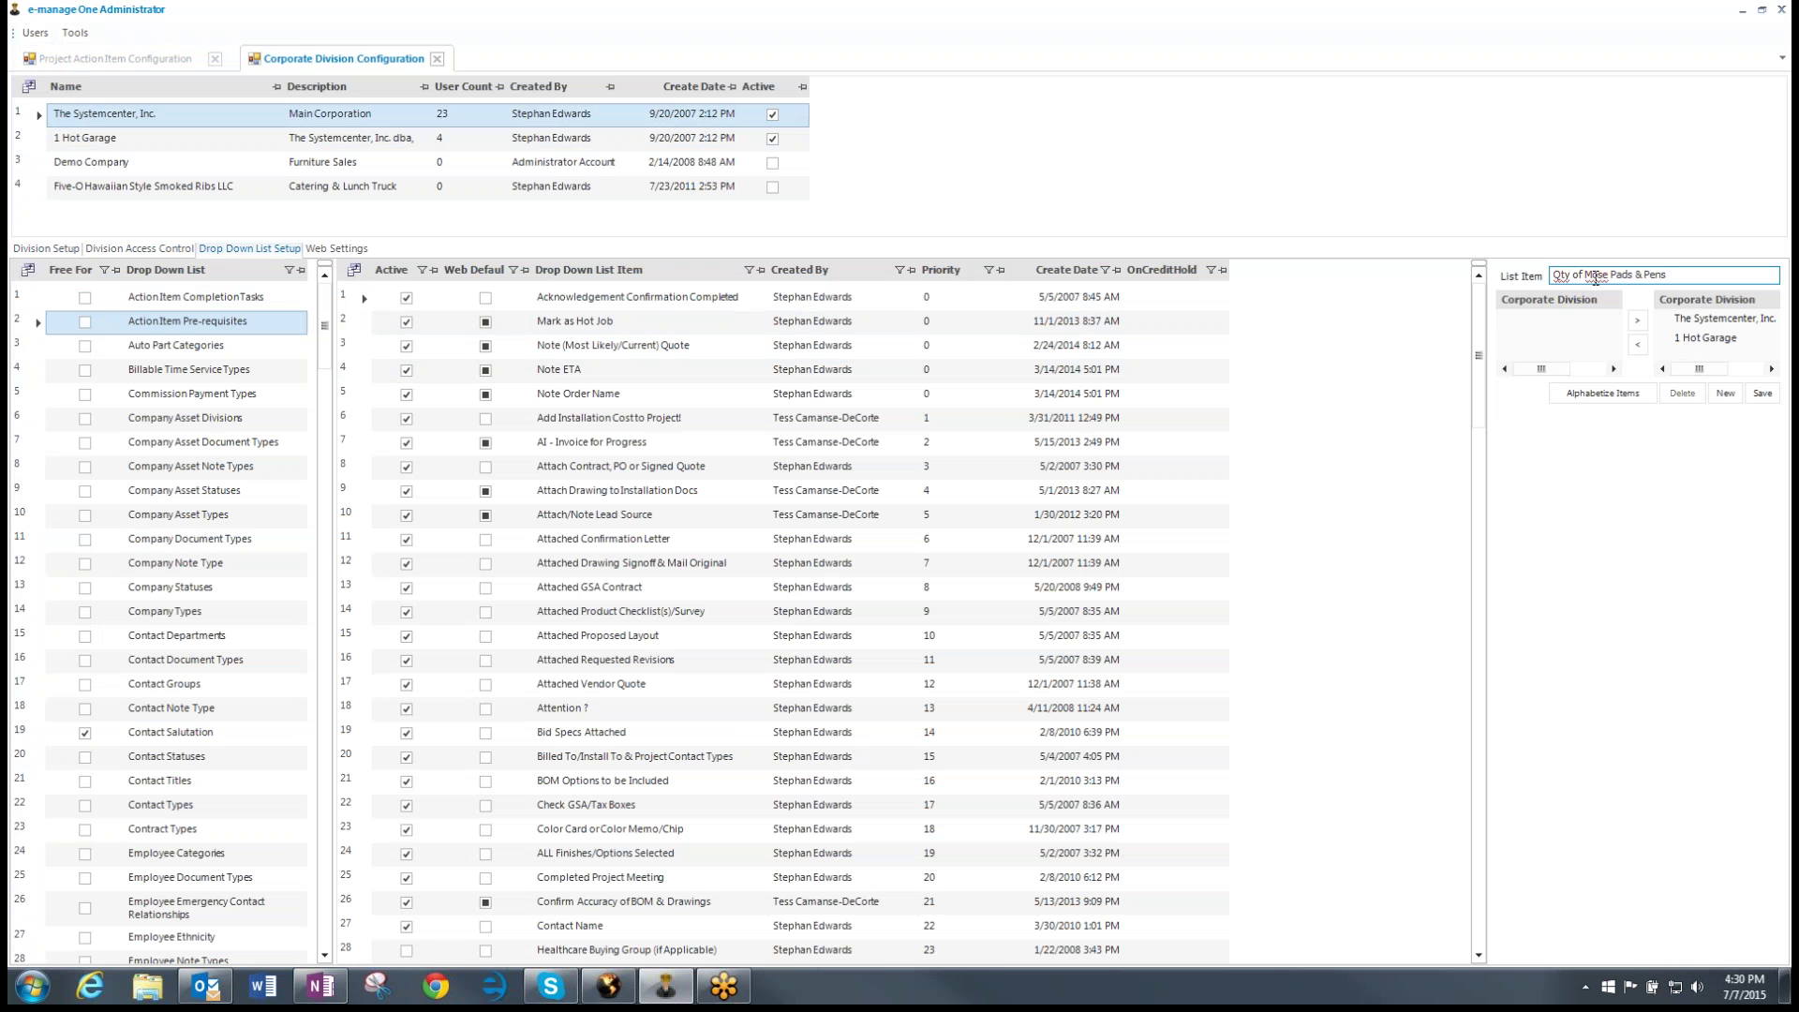
drag(1593, 276, 1595, 288)
click(1762, 393)
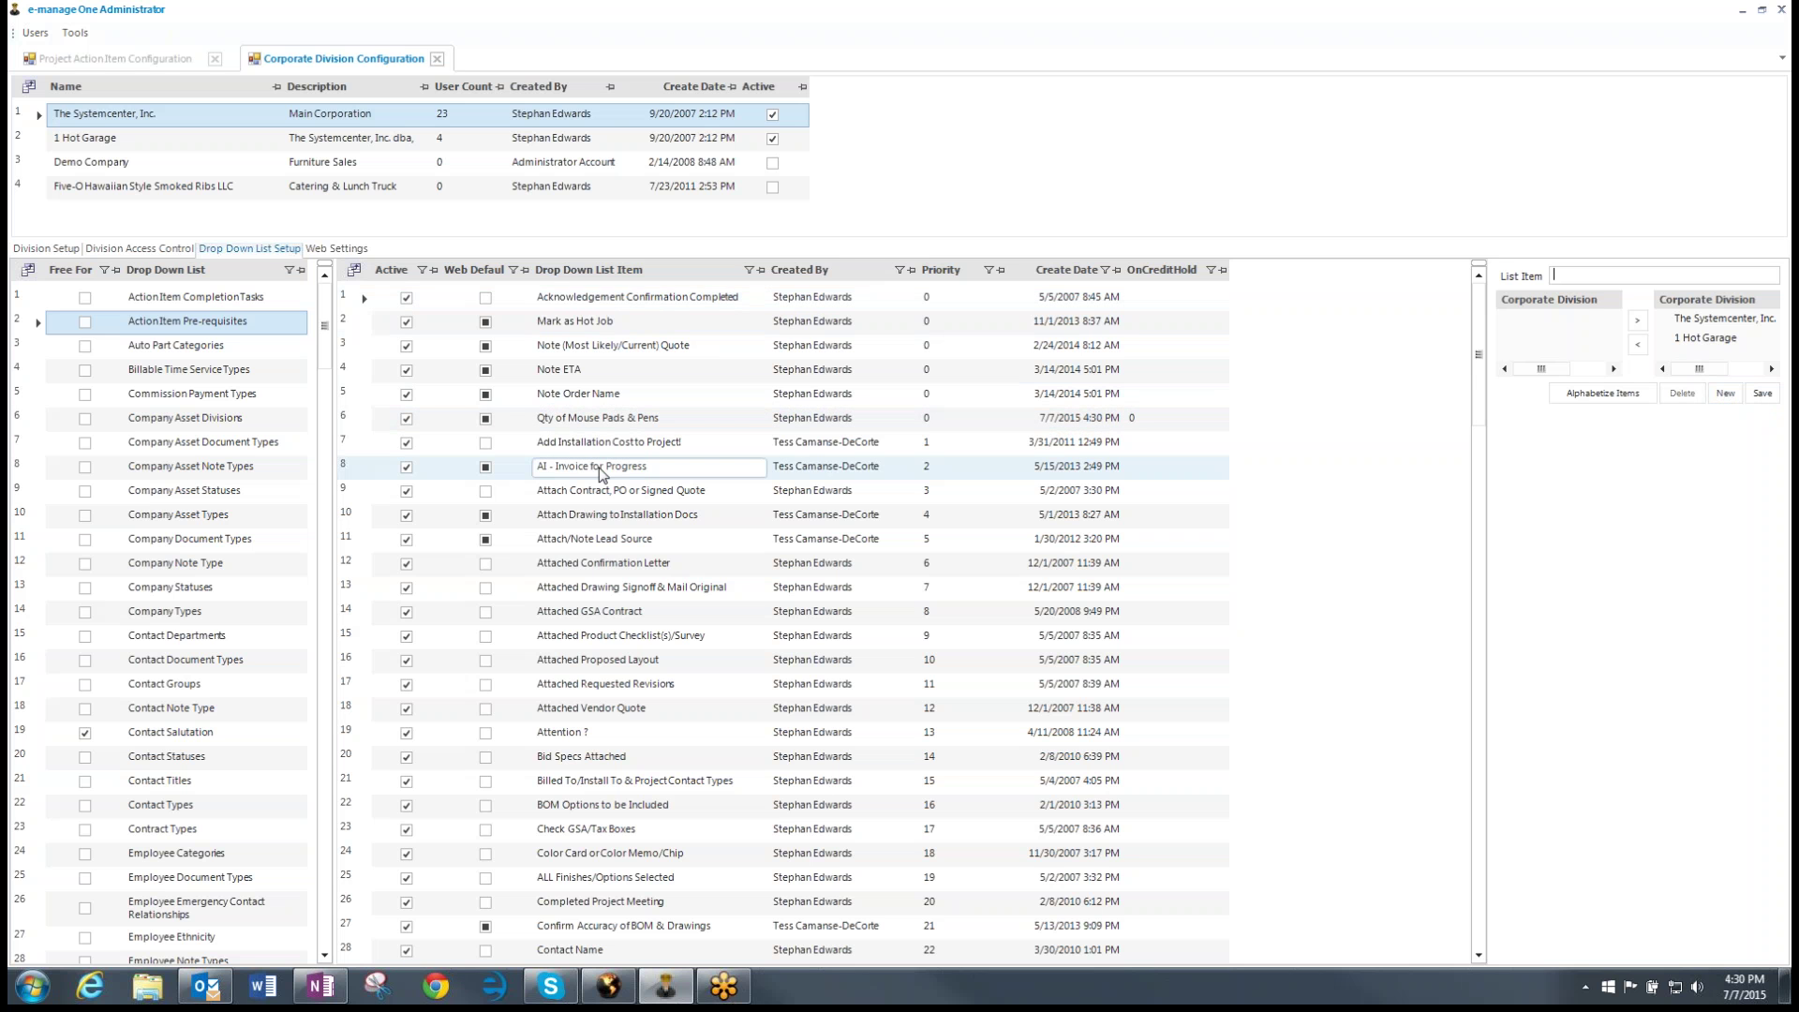
click(410, 423)
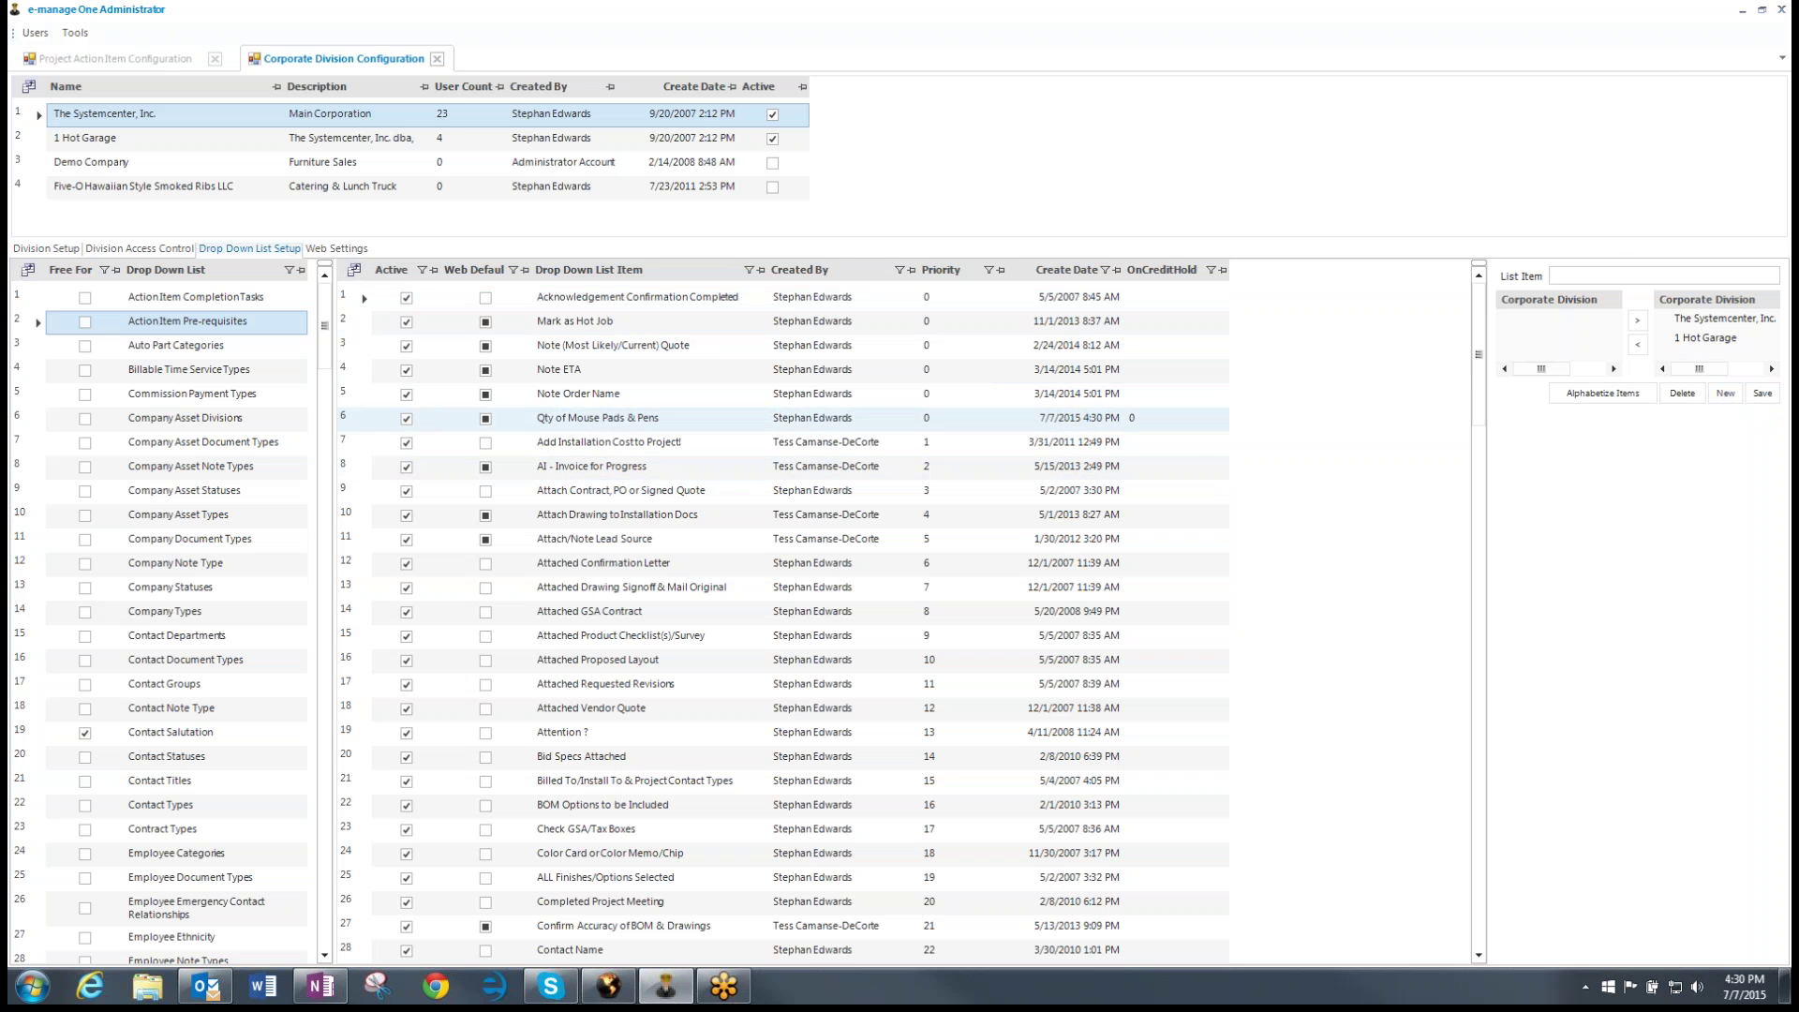
click(553, 423)
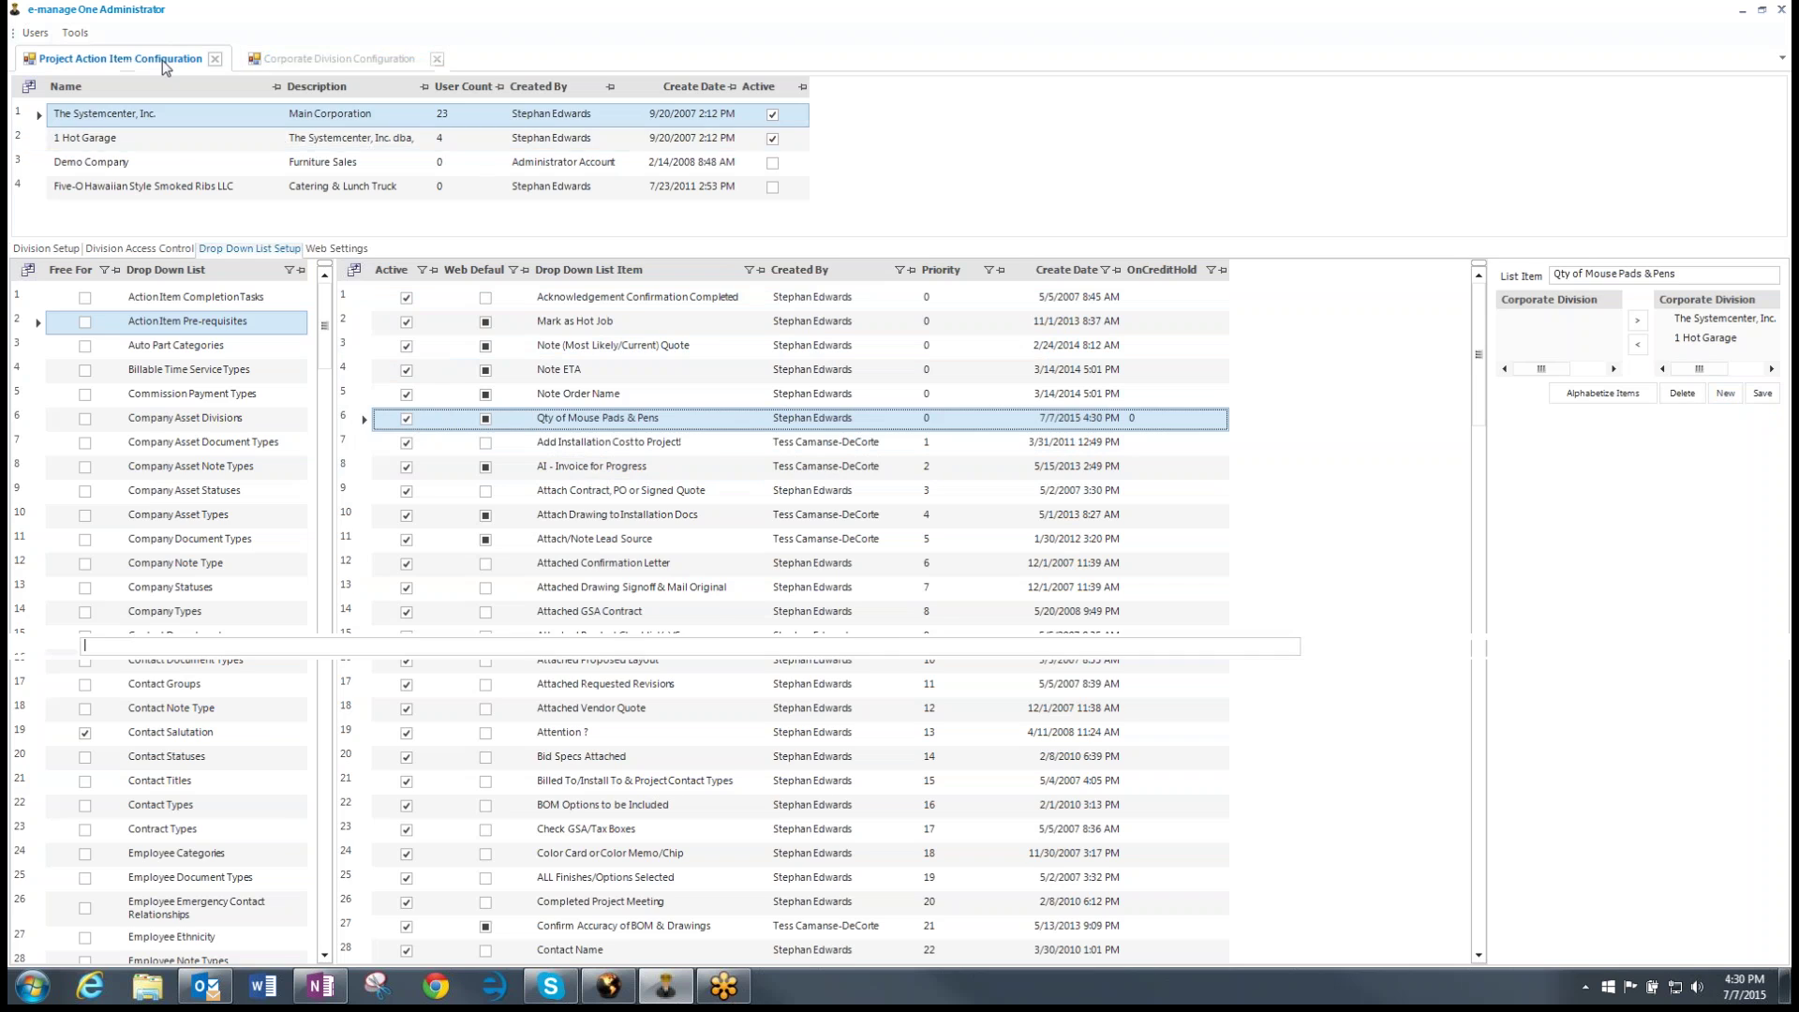
Step: Return to the project action item configuration and show the project types and prerequisites of Mail Mouse Pads & Pens
click(115, 58)
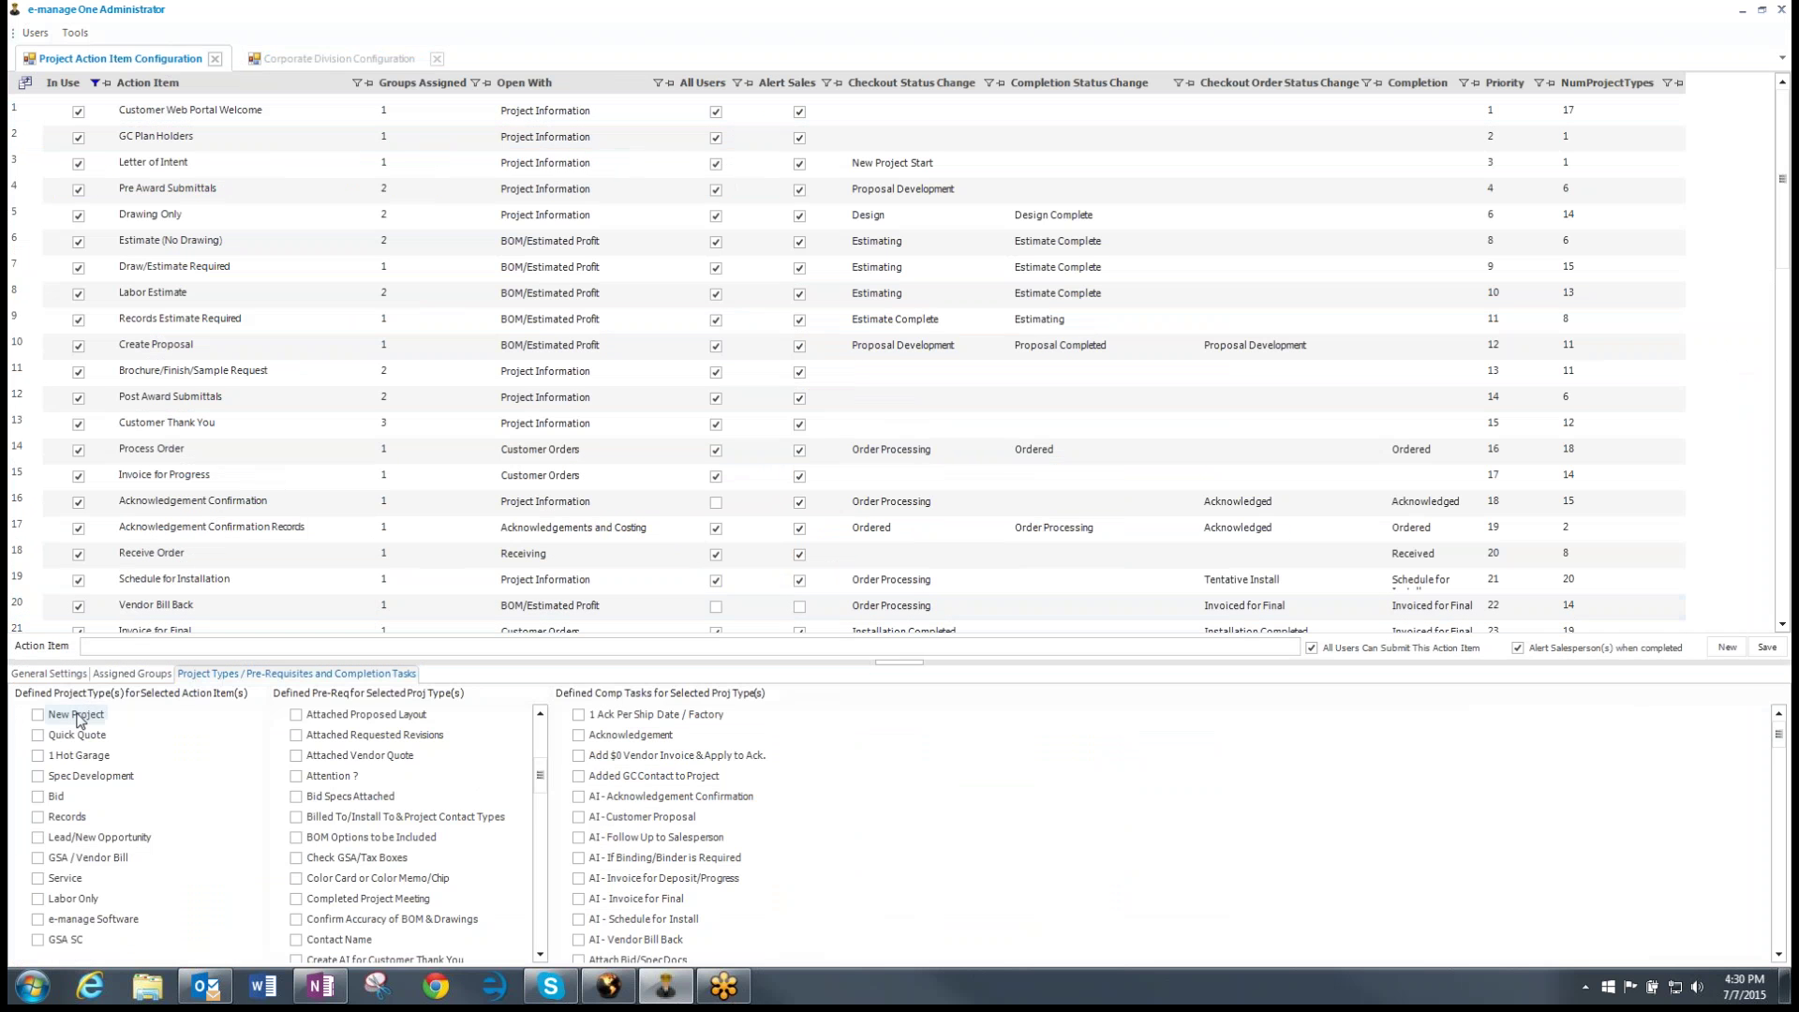
click(120, 673)
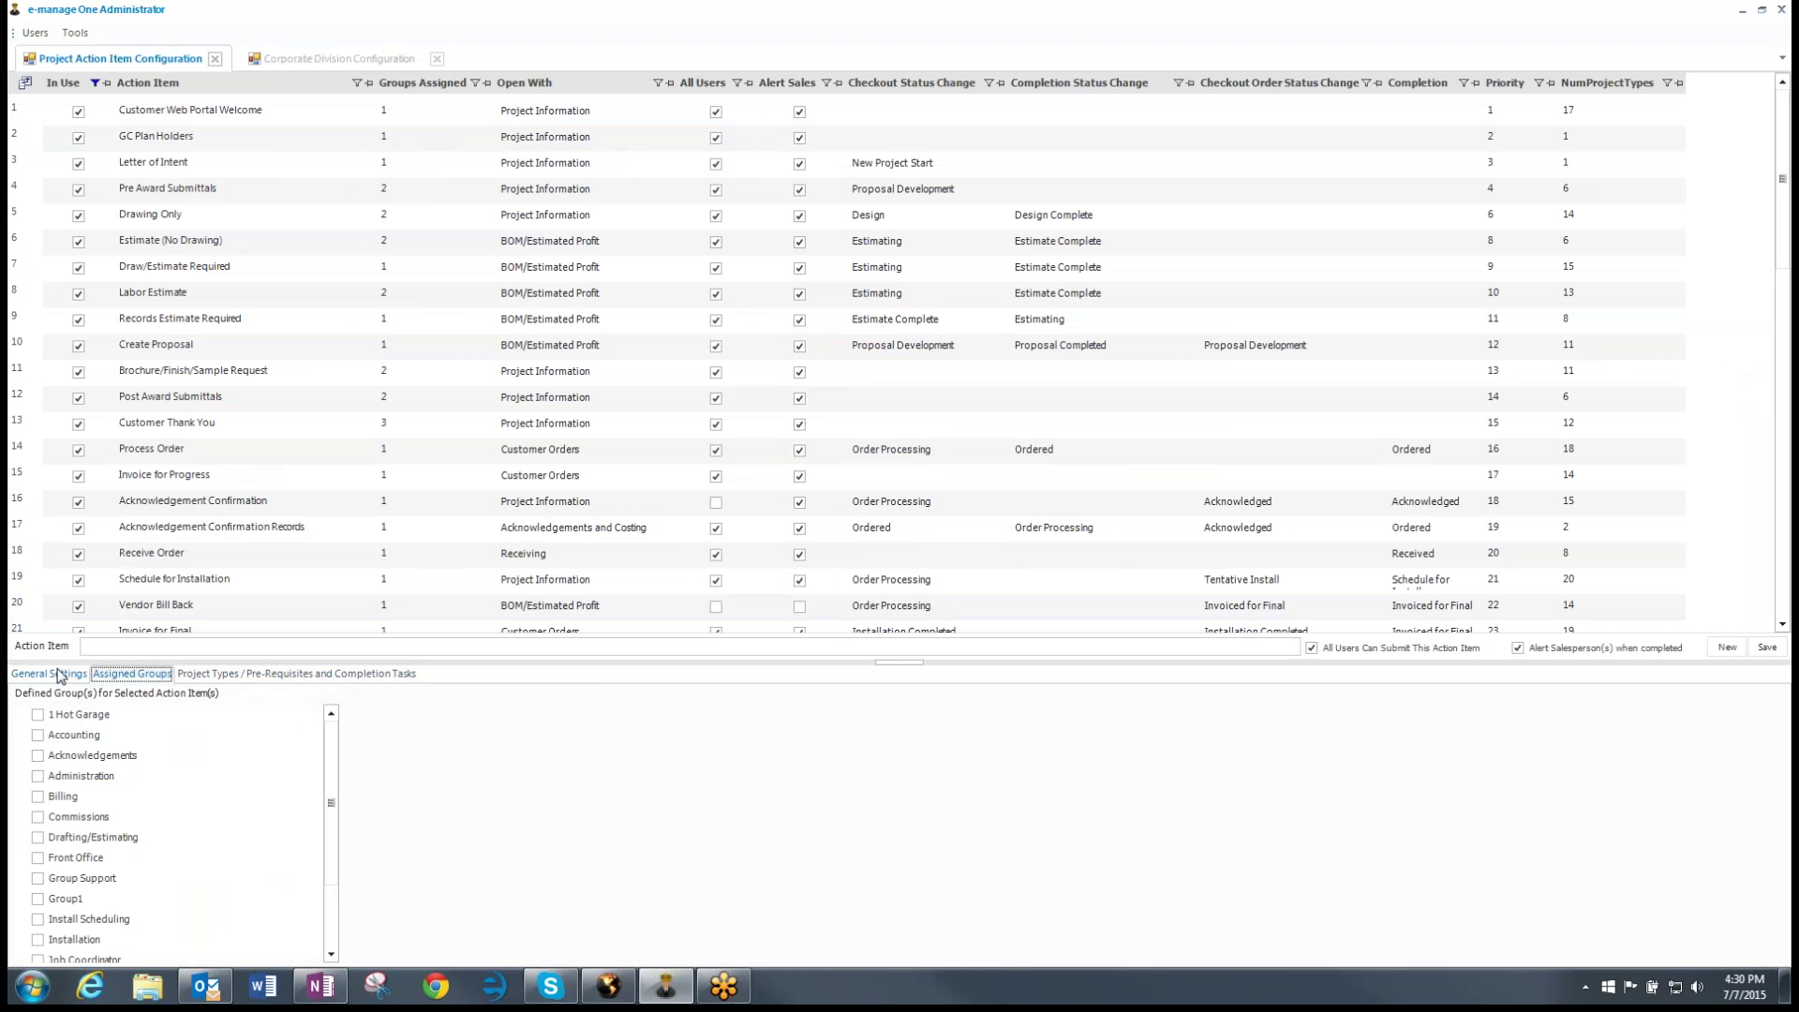
click(26, 475)
scroll(26, 476, down, 7)
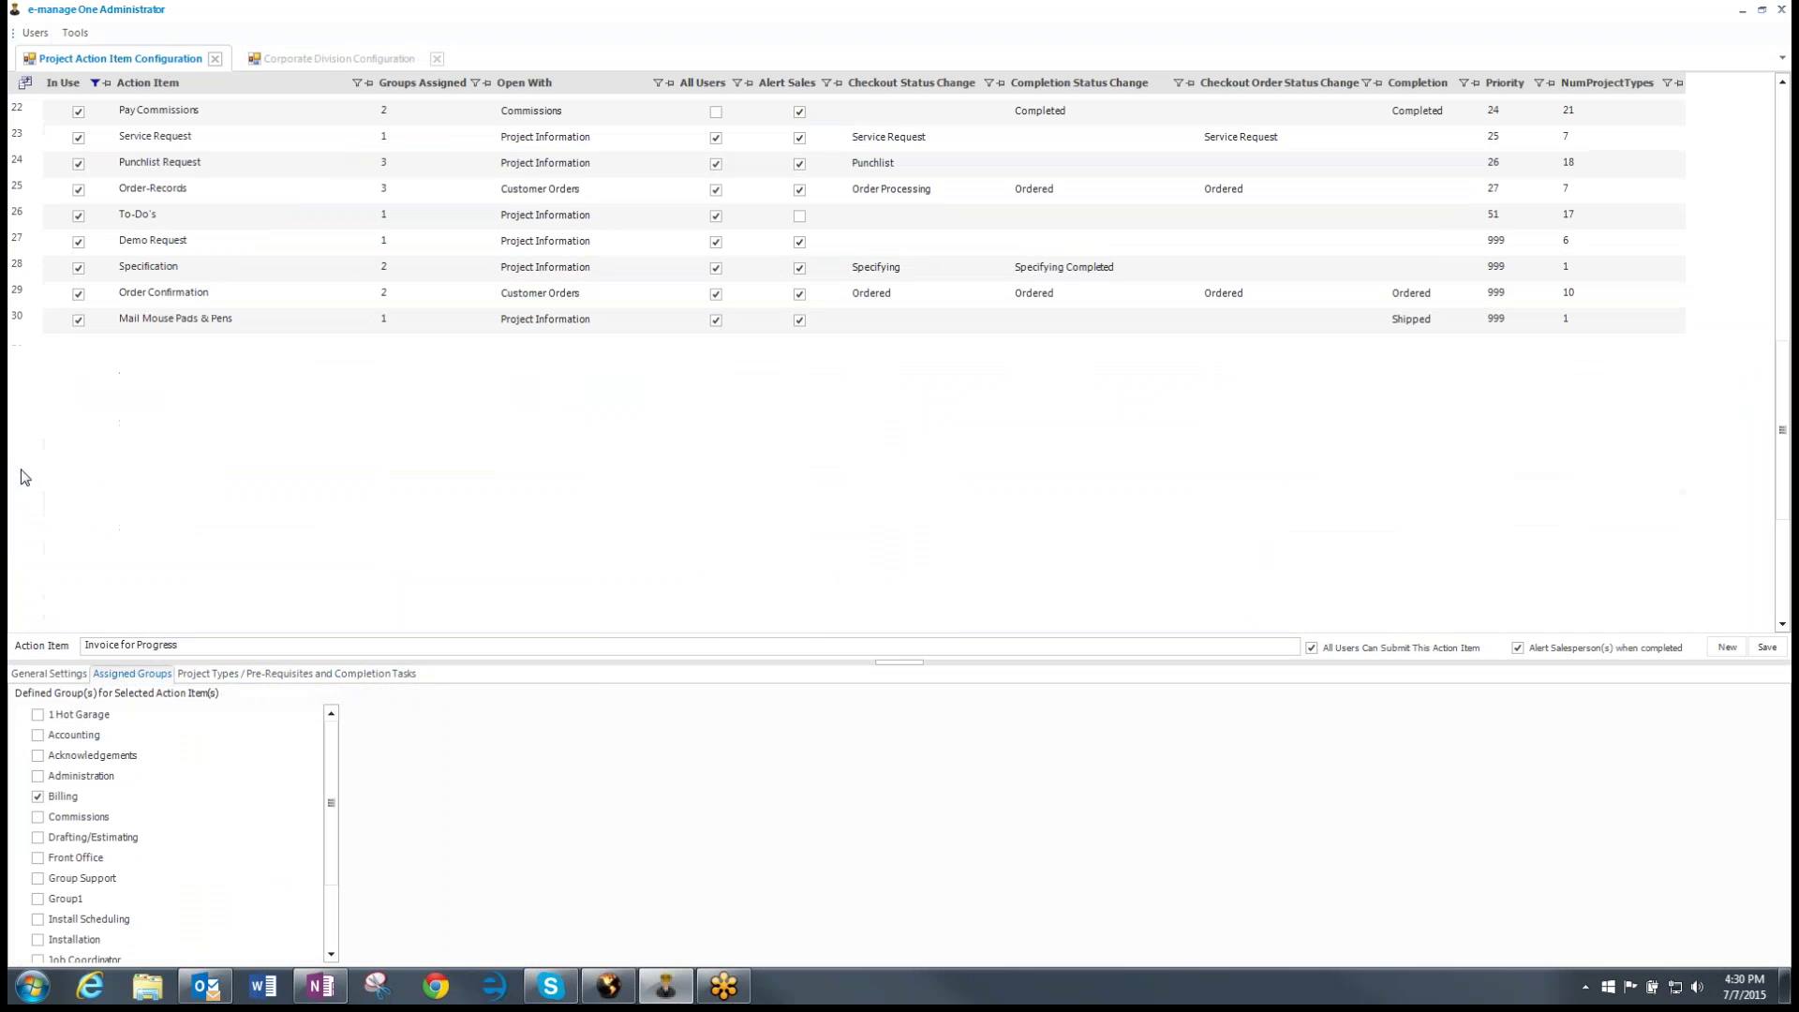
click(32, 320)
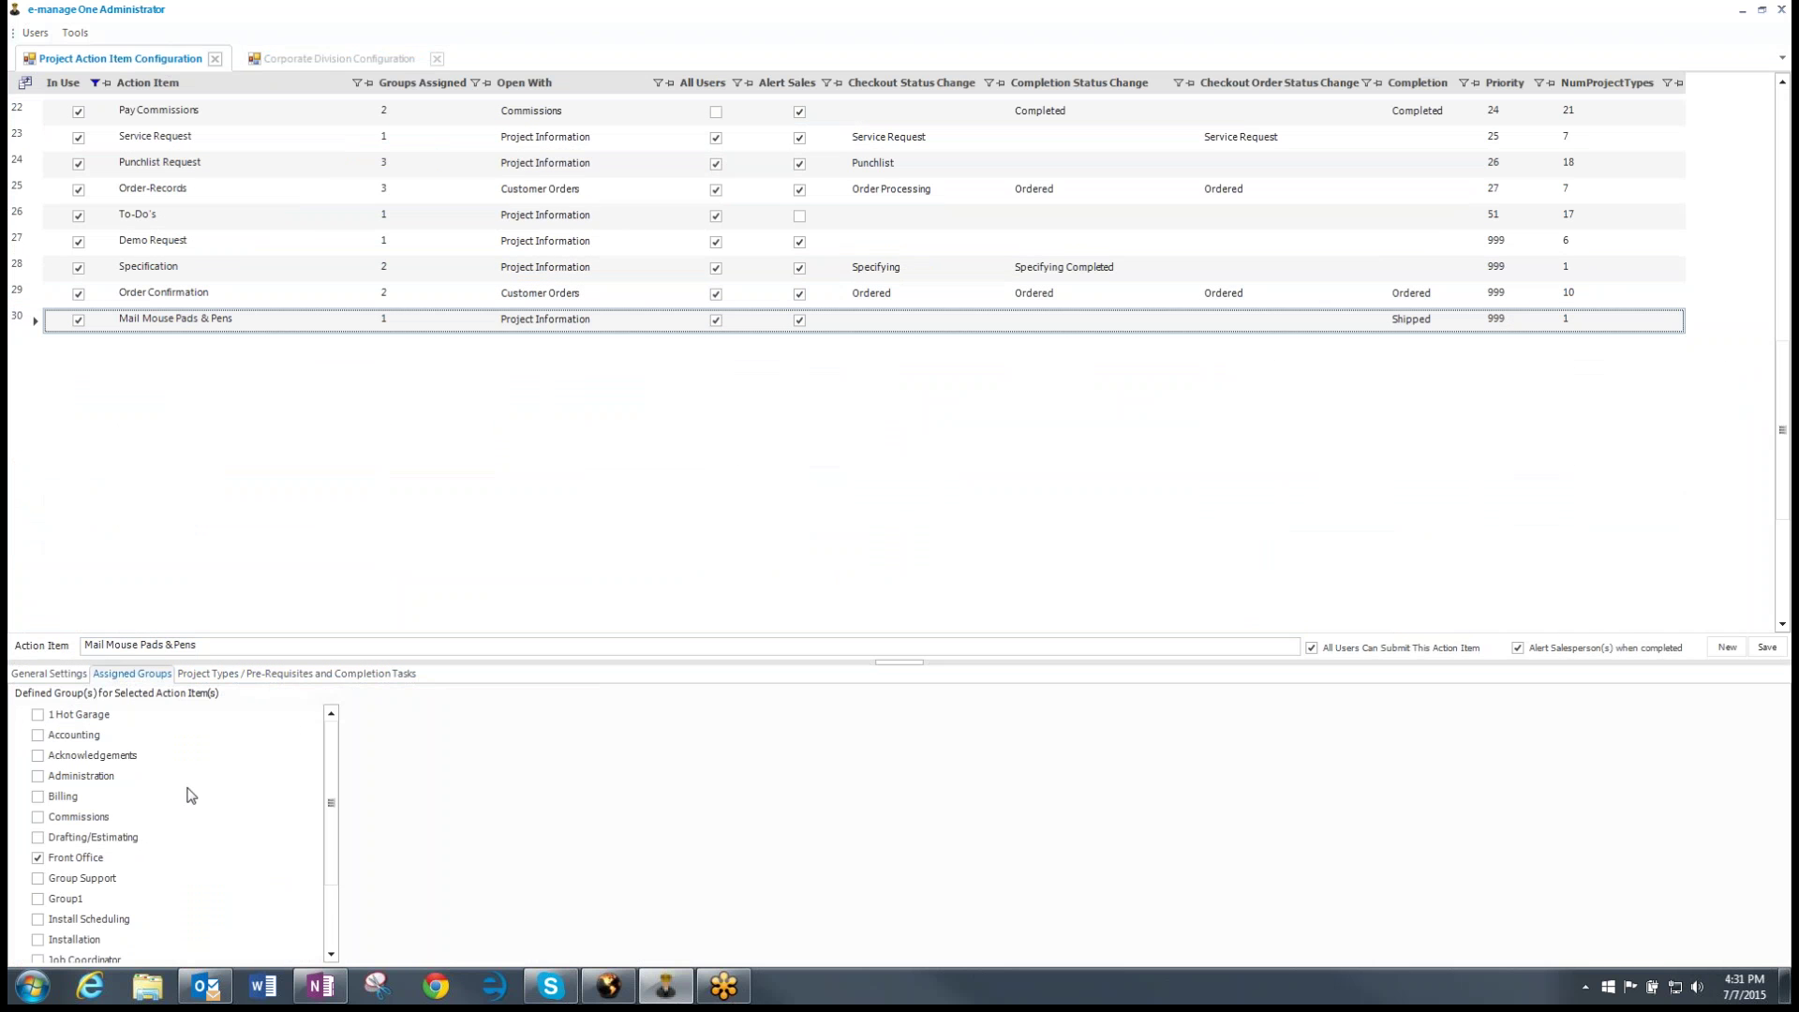
click(209, 674)
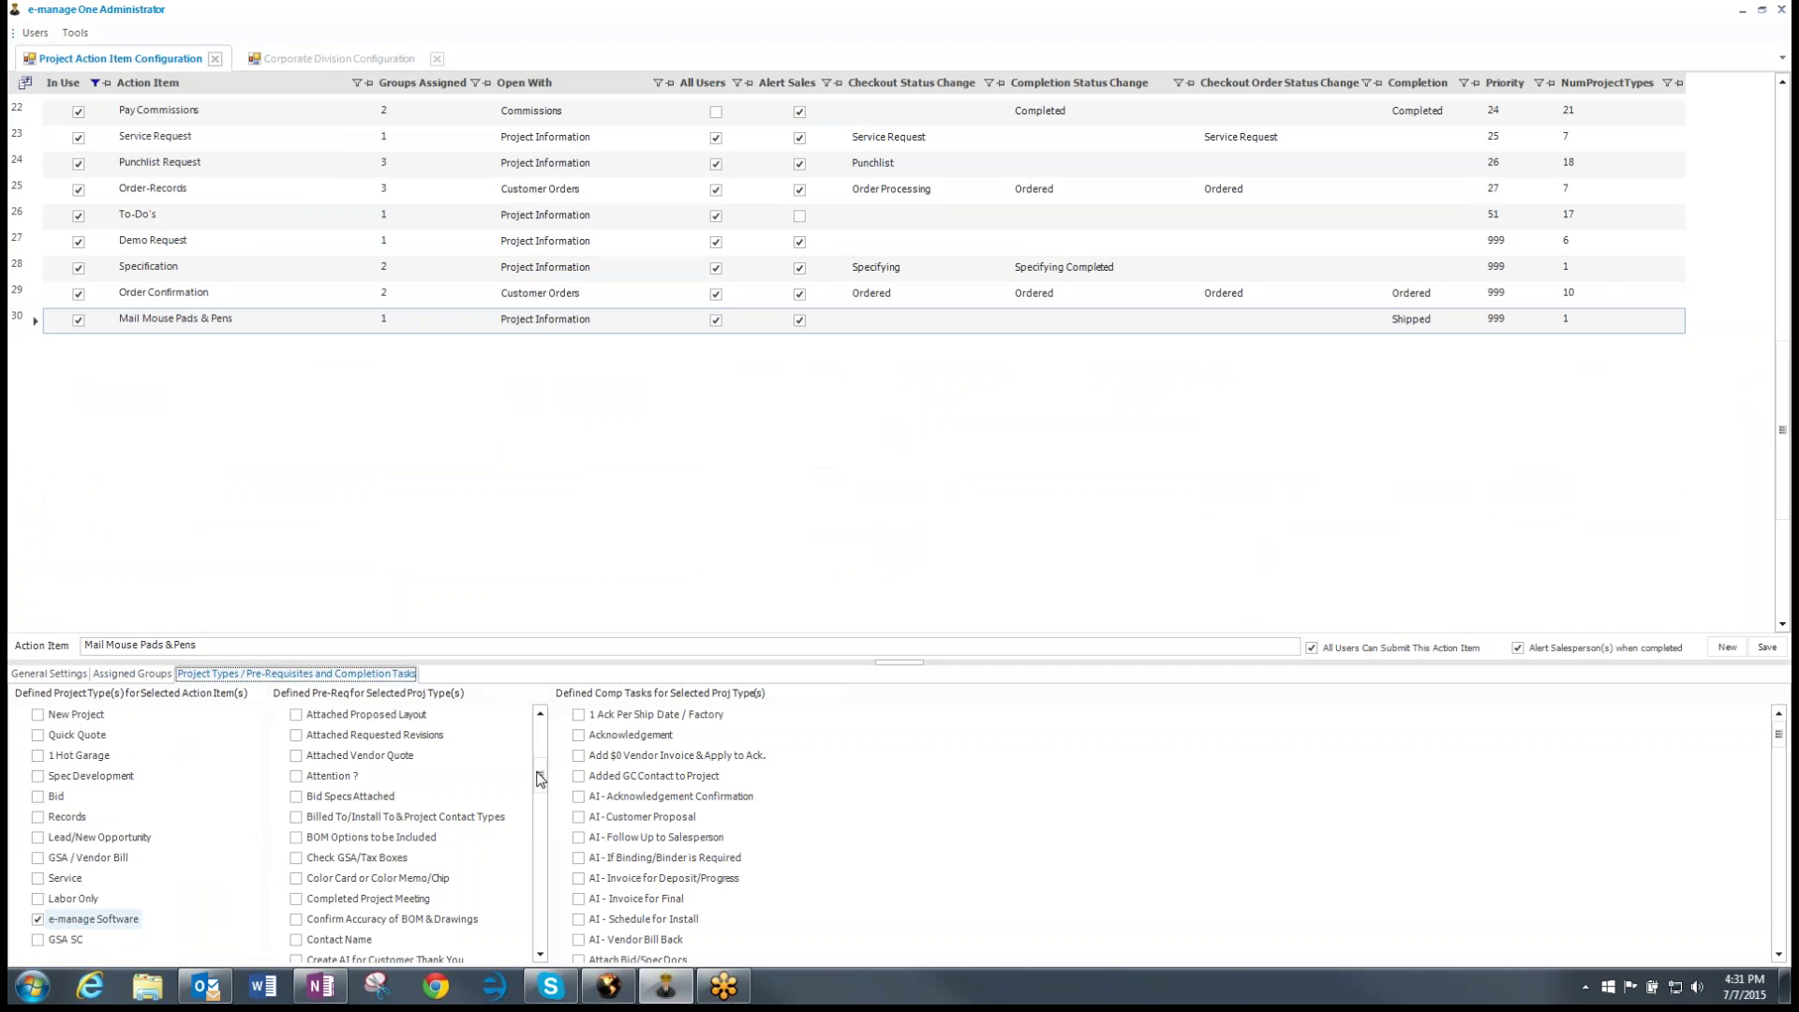
Step: Look through the prerequisites of the Mail Mouse Pads & Pens action item for "Qty of Mouse Pads & Pens"
drag(540, 780, 541, 790)
scroll(431, 855, down, 3)
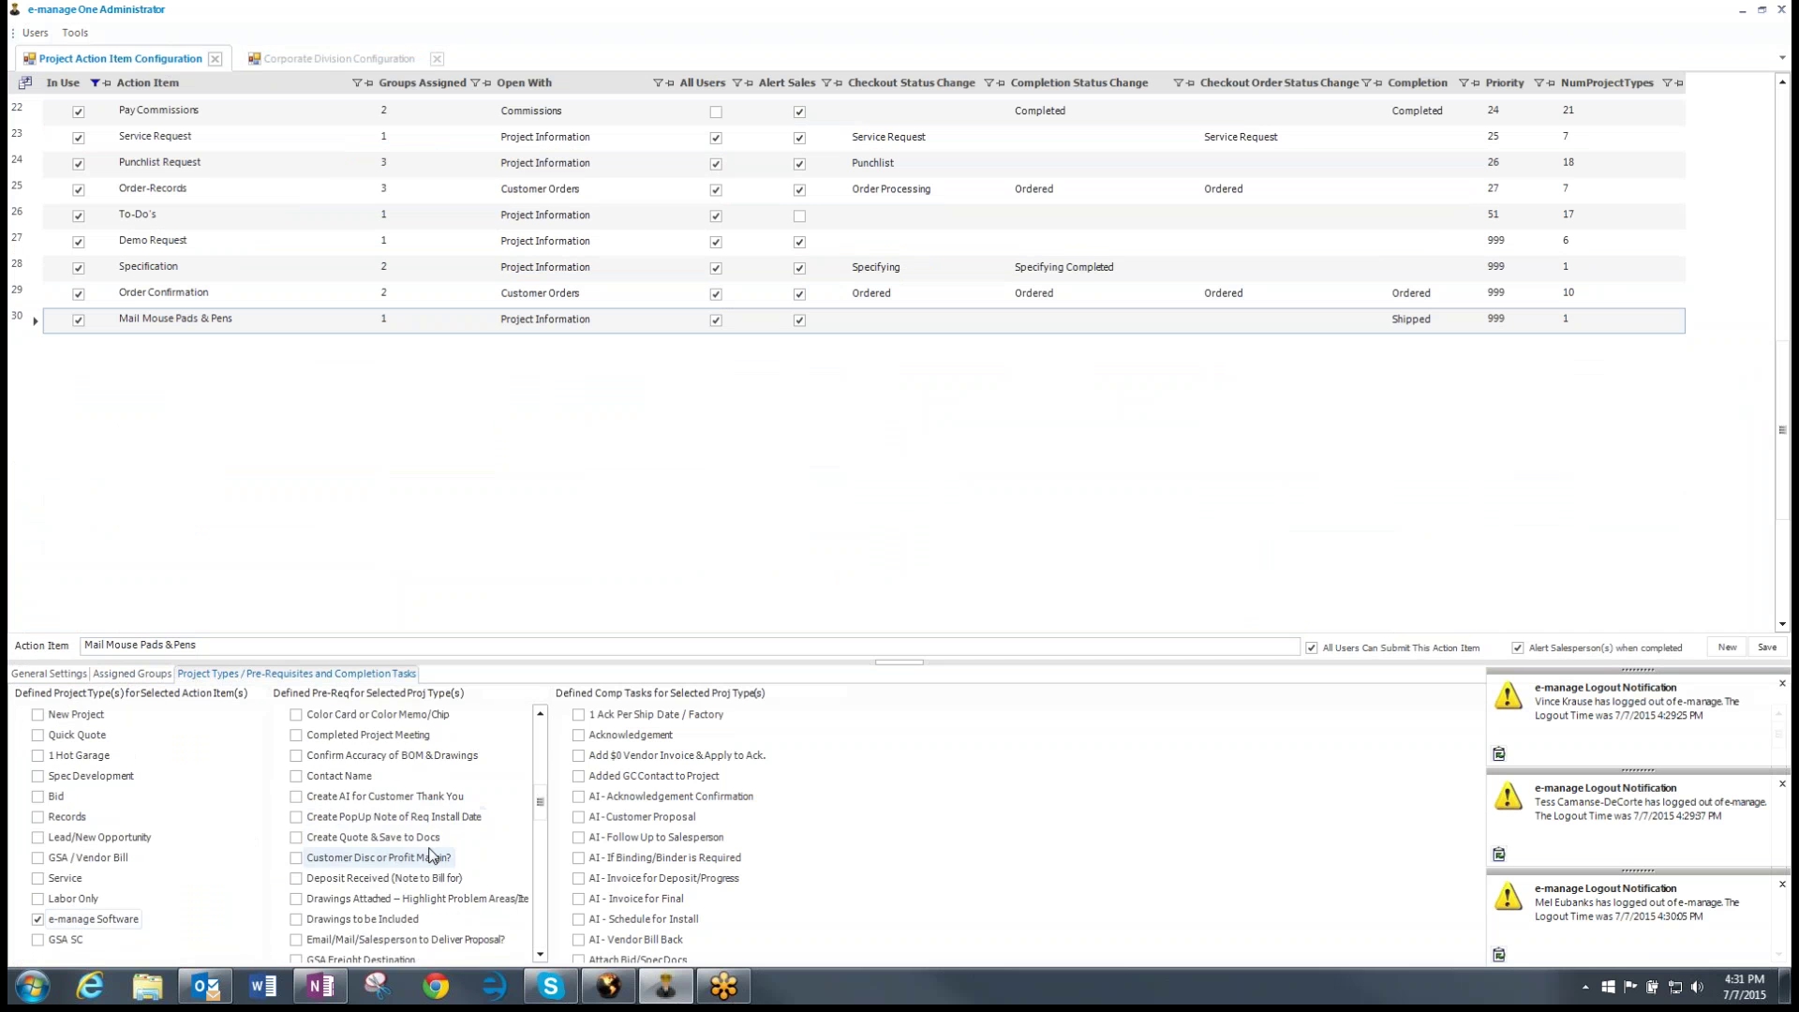
scroll(431, 855, down, 4)
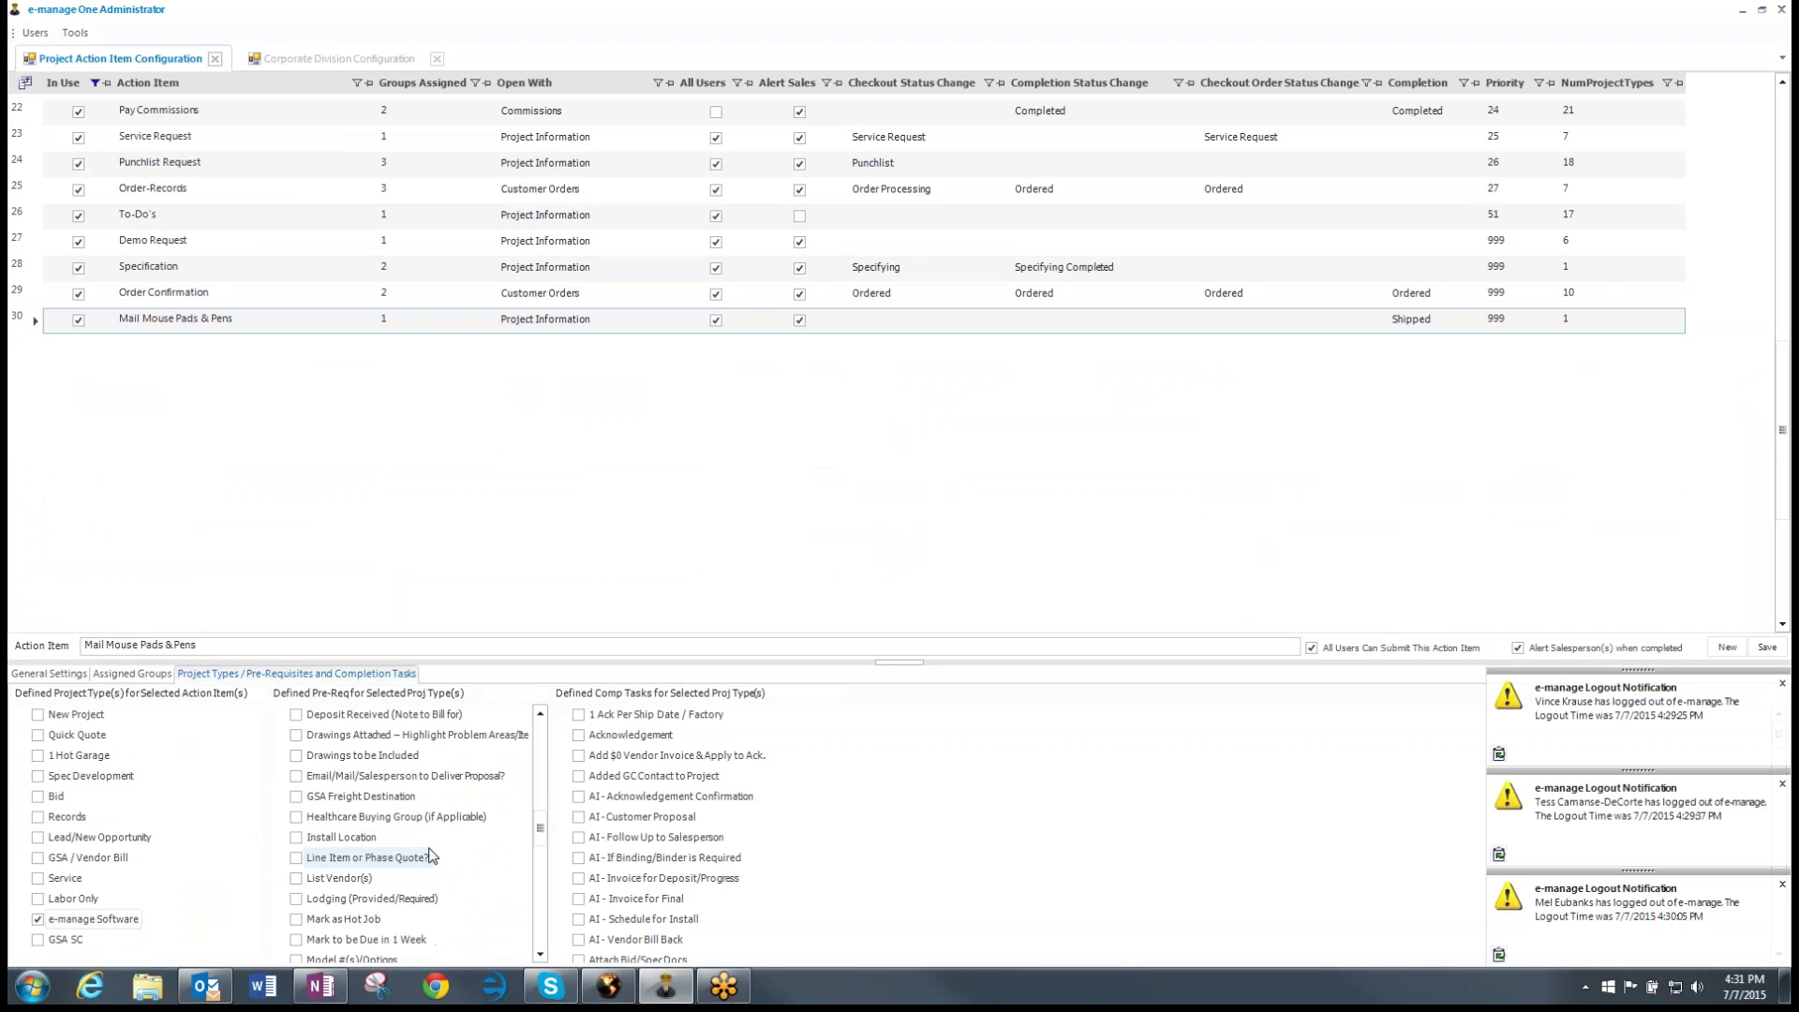
scroll(431, 855, down, 5)
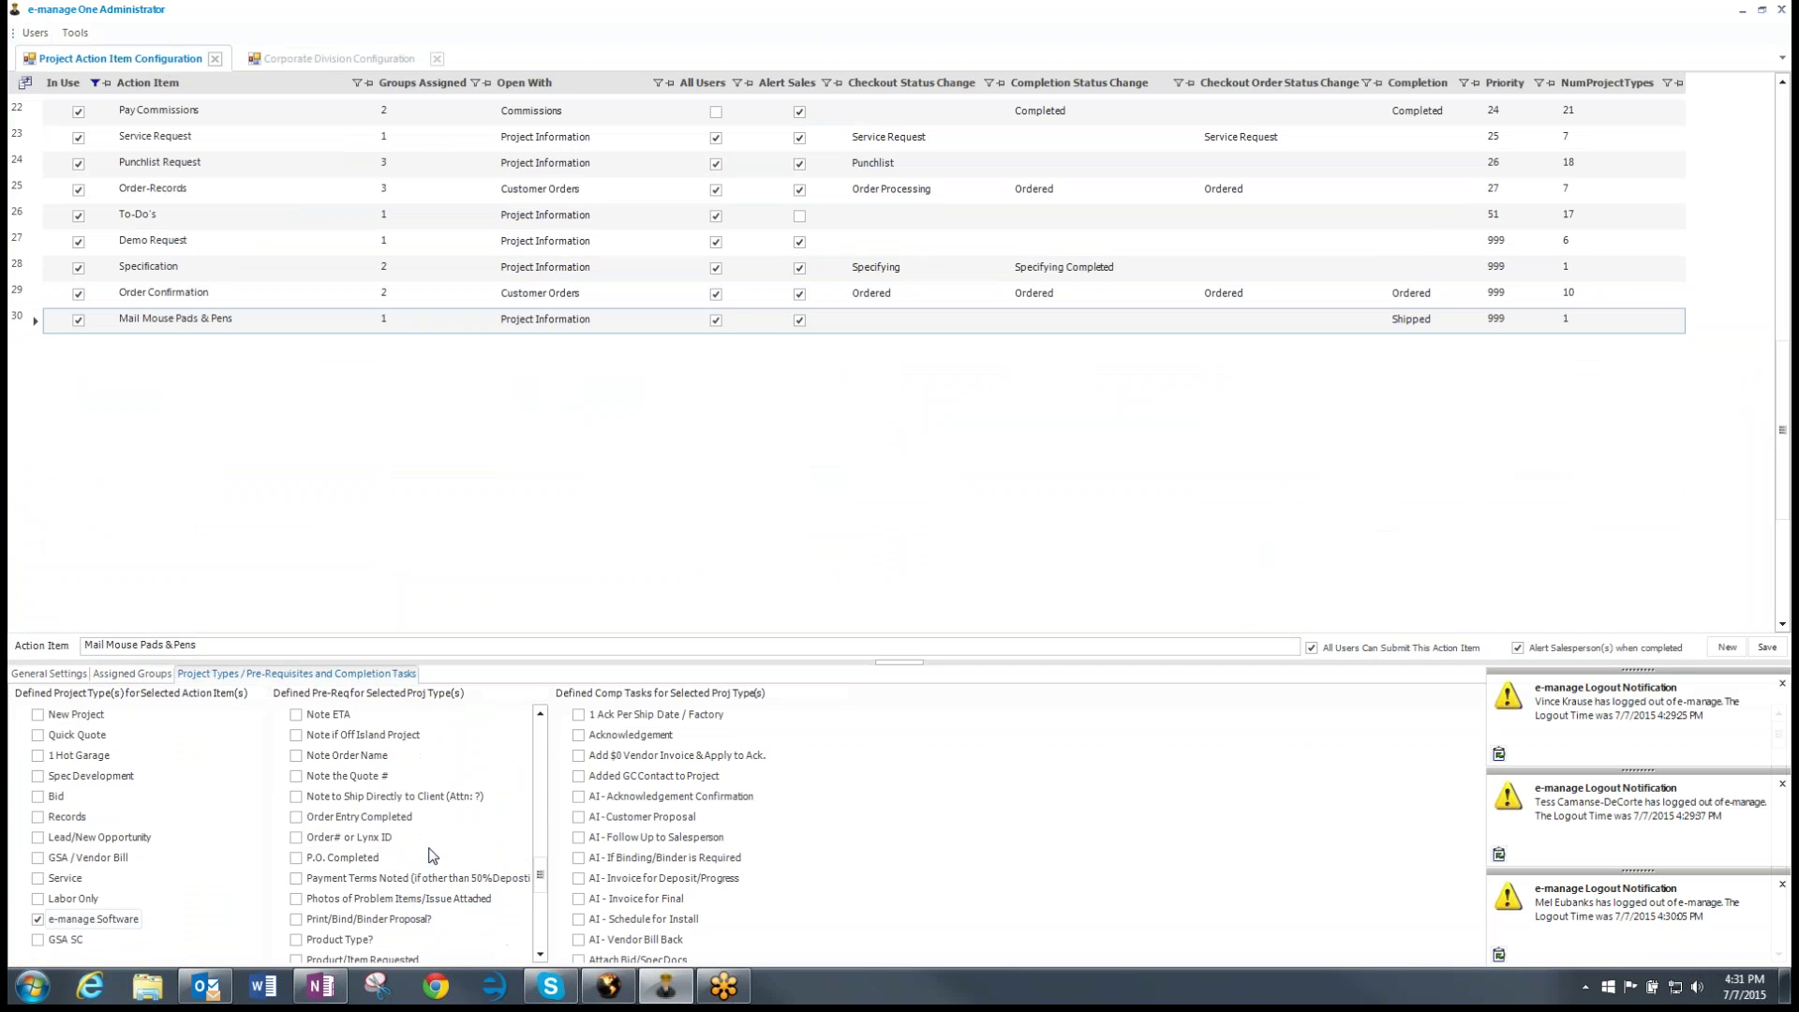
scroll(431, 855, down, 3)
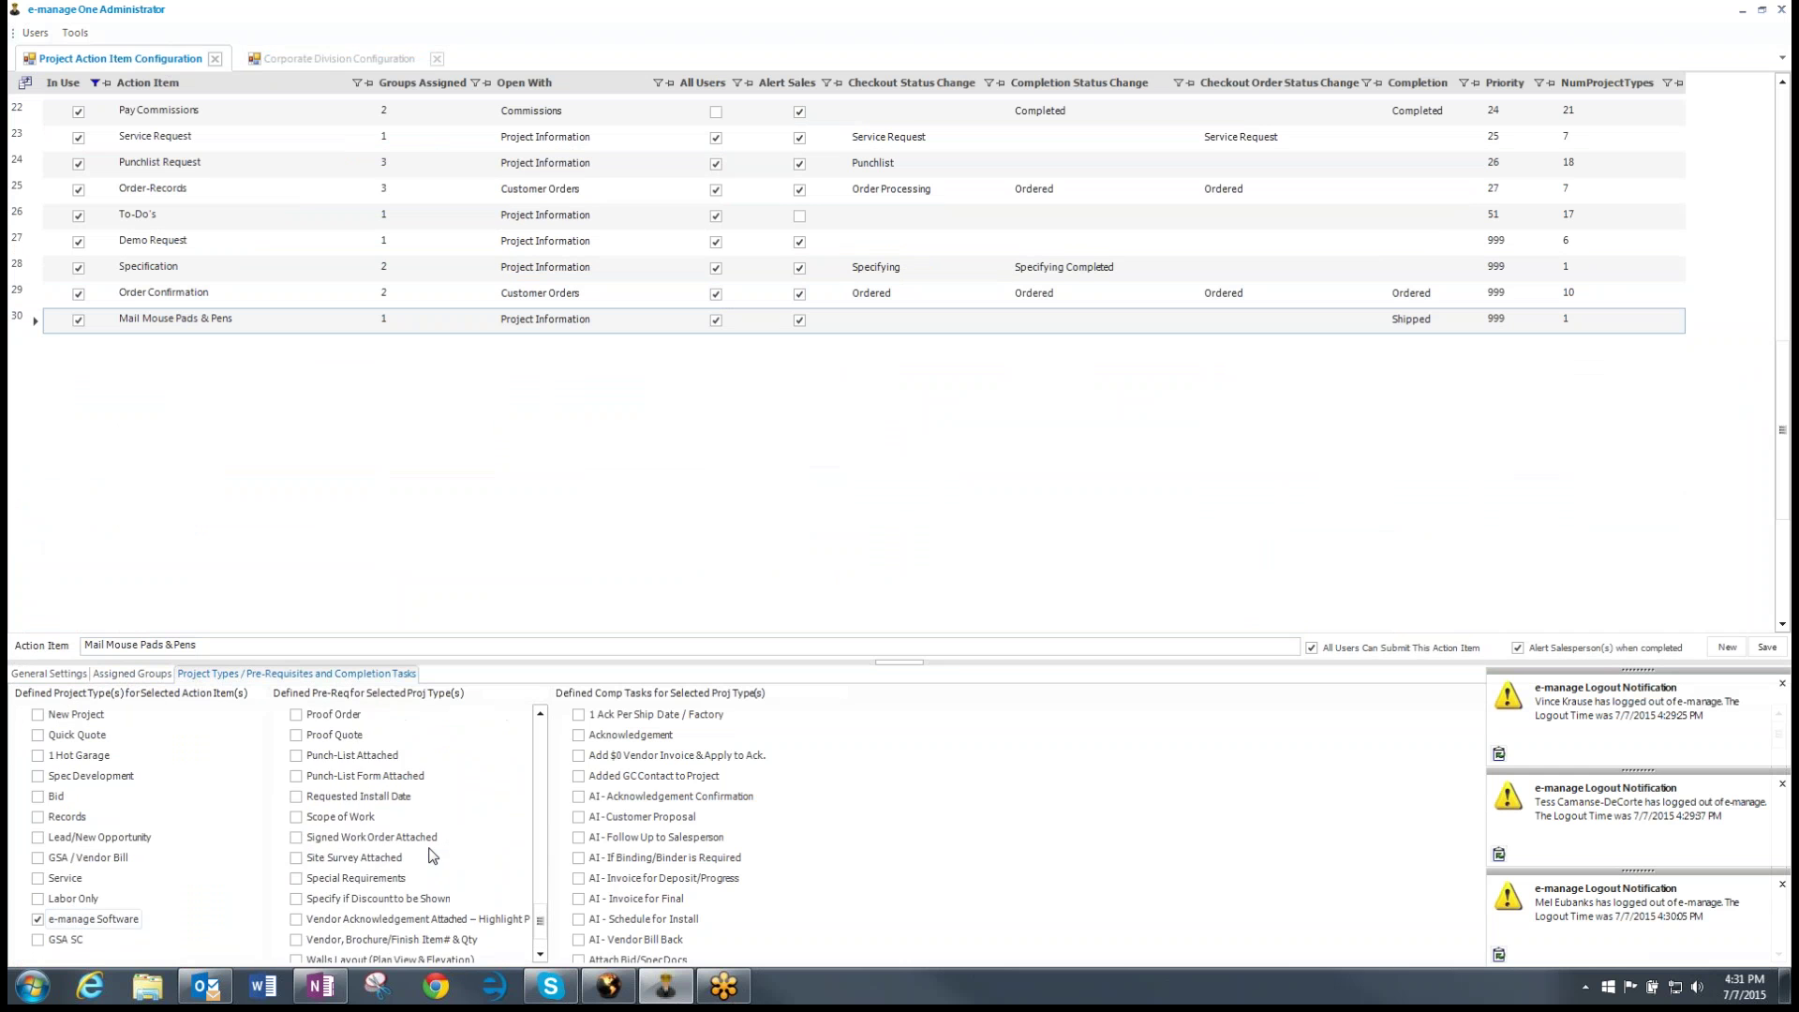
scroll(337, 886, up, 5)
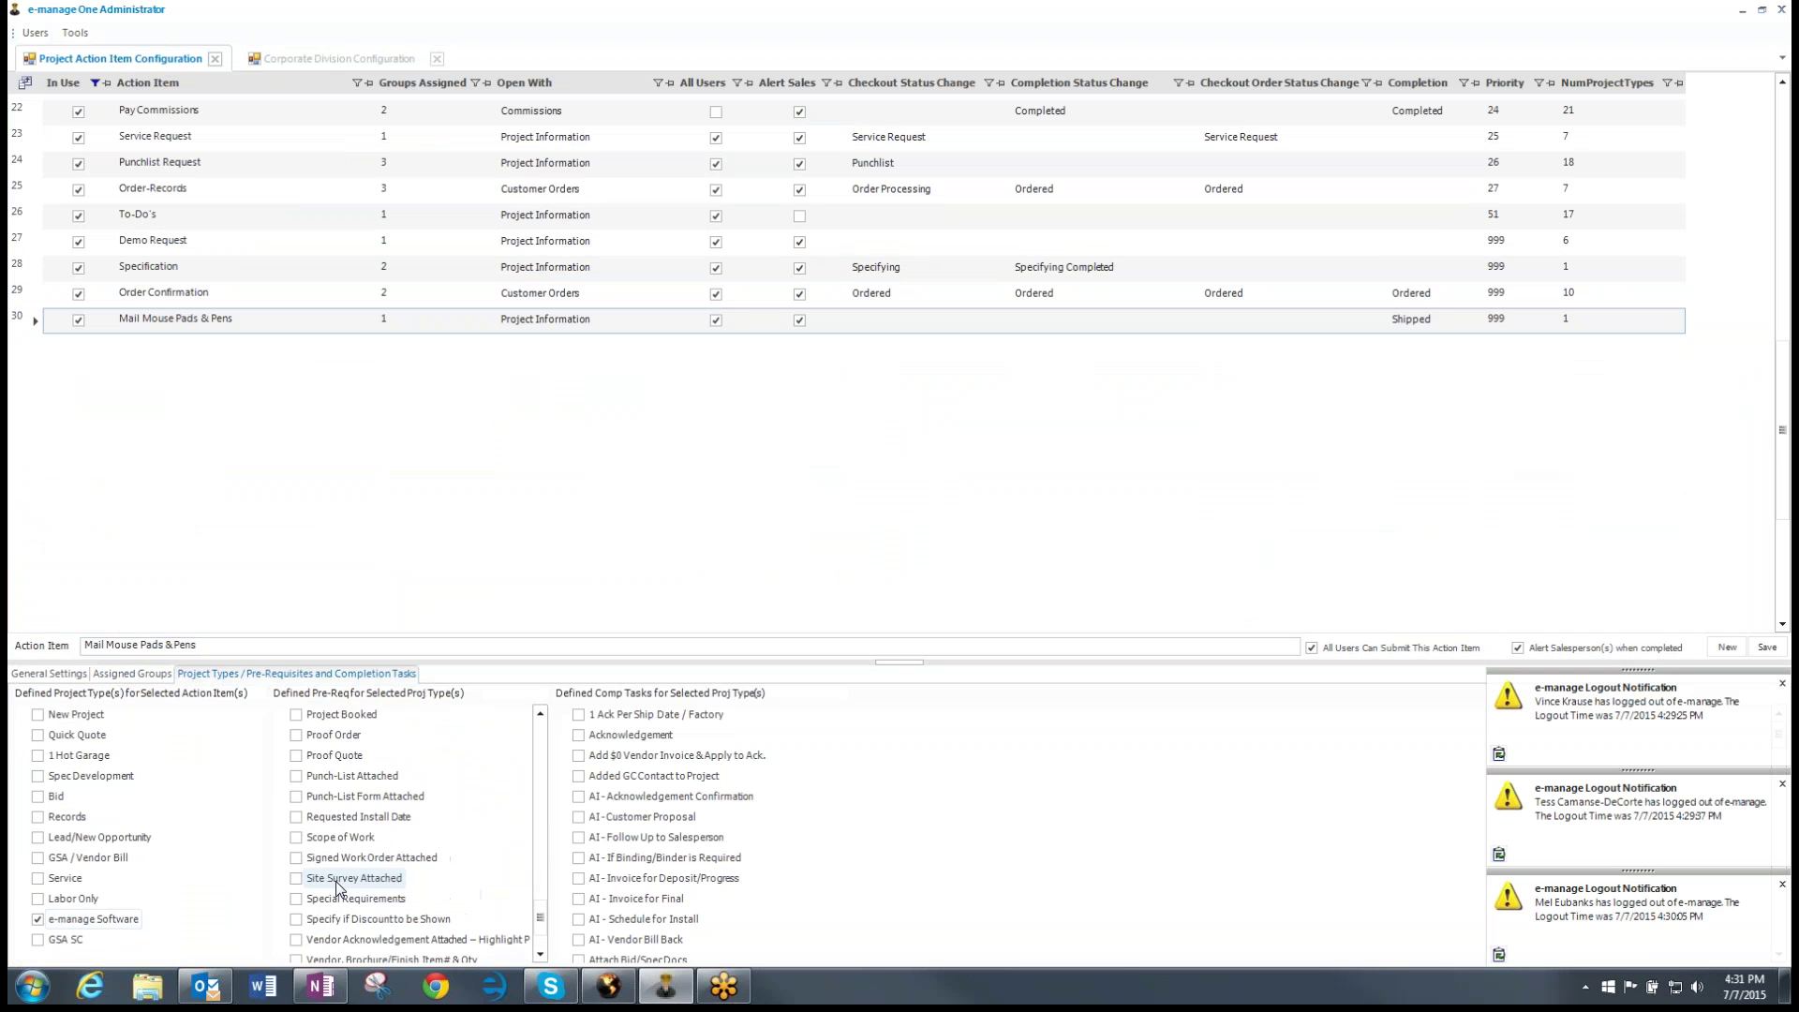
scroll(338, 886, up, 5)
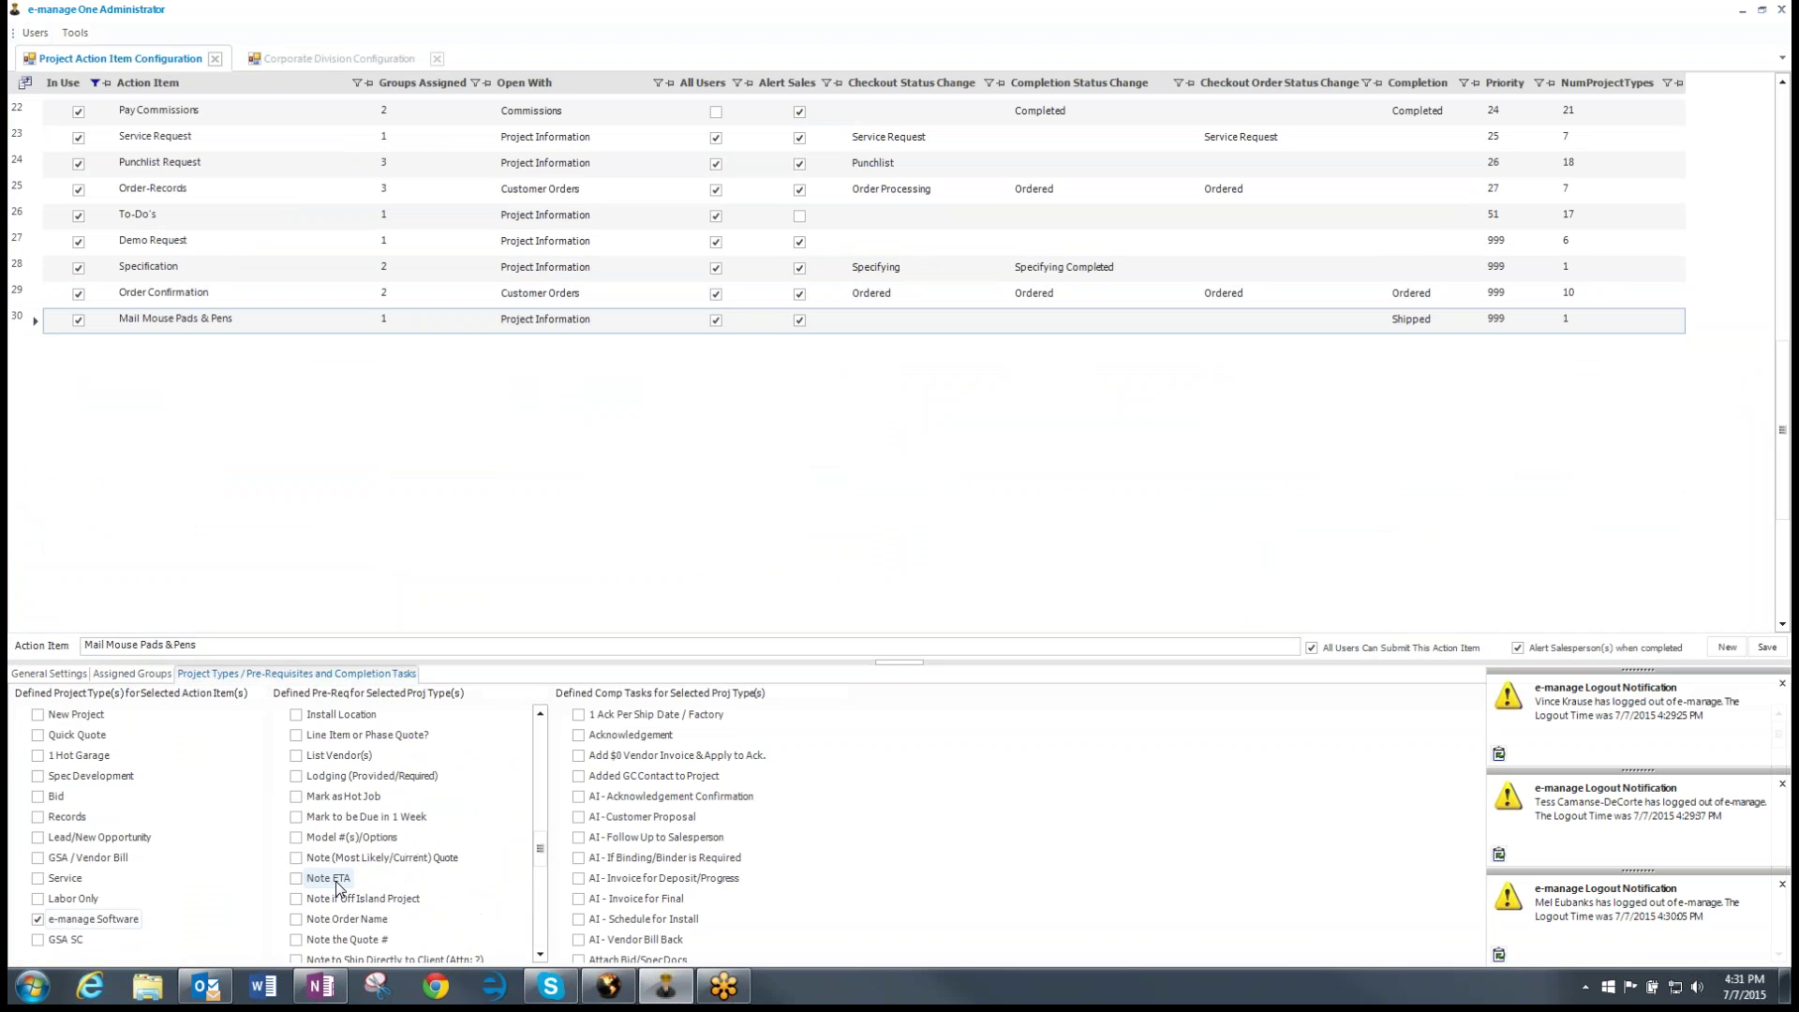
scroll(337, 886, up, 5)
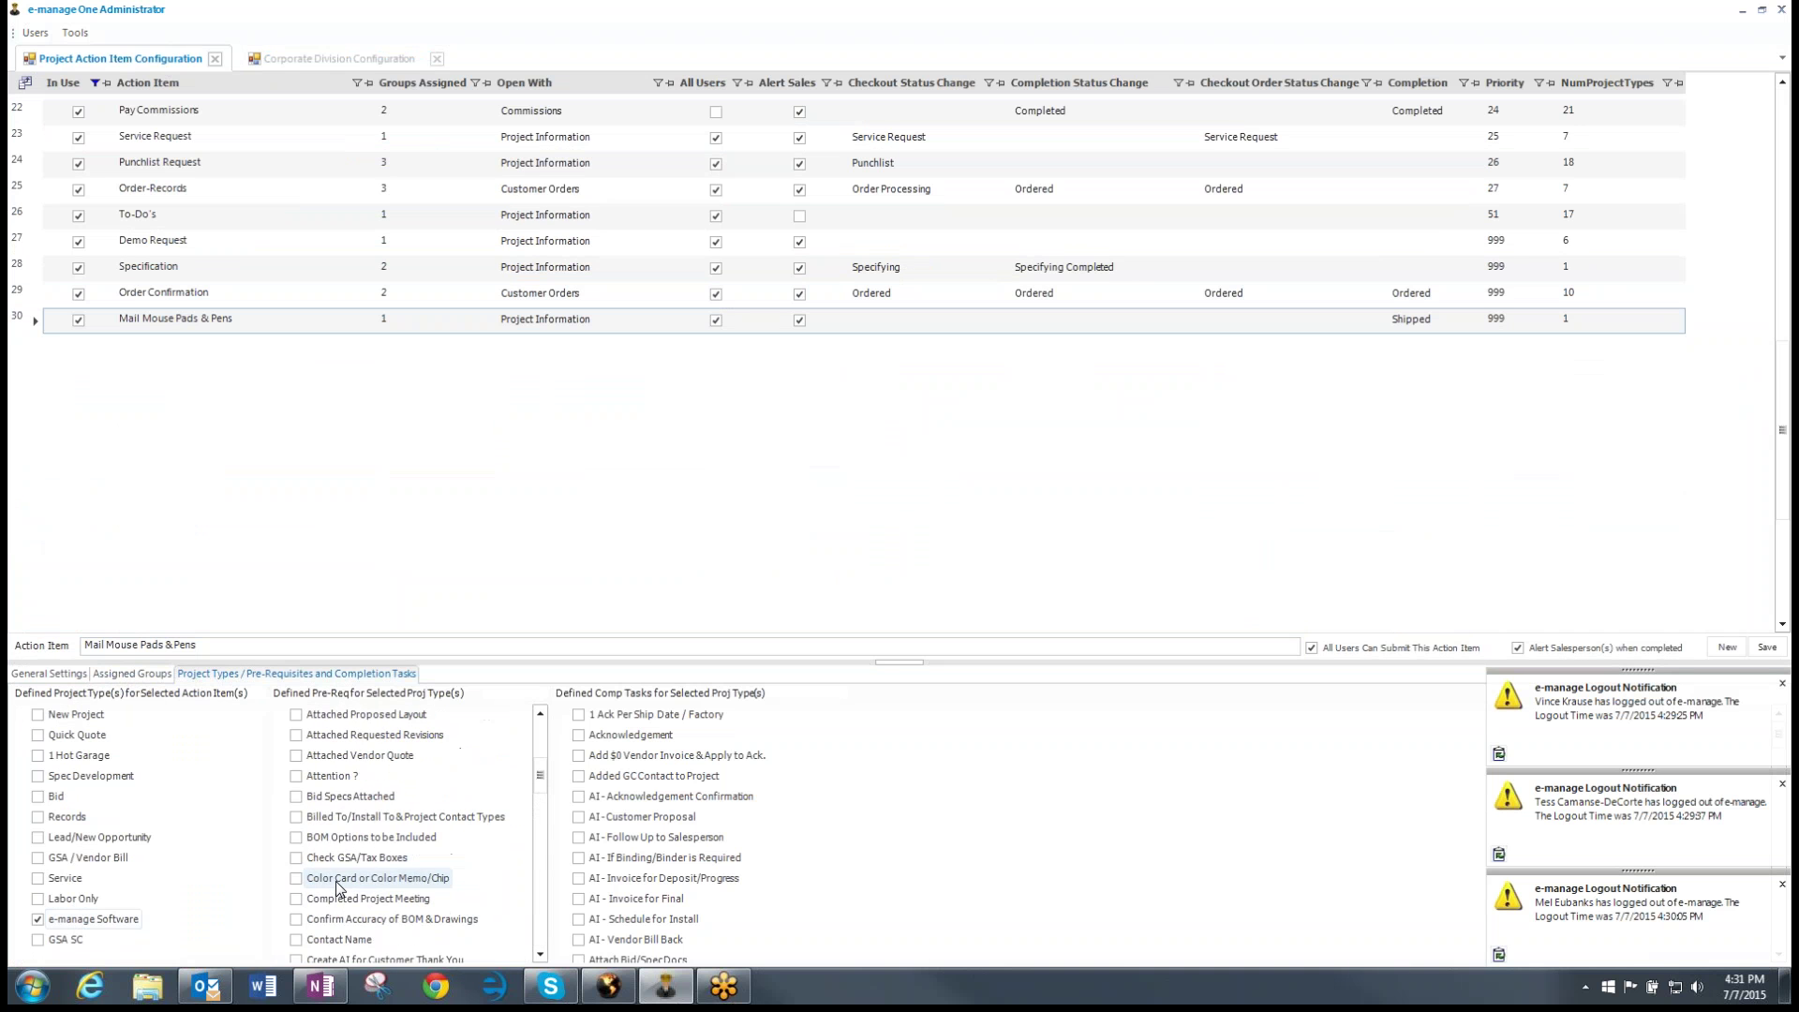
scroll(337, 886, up, 1)
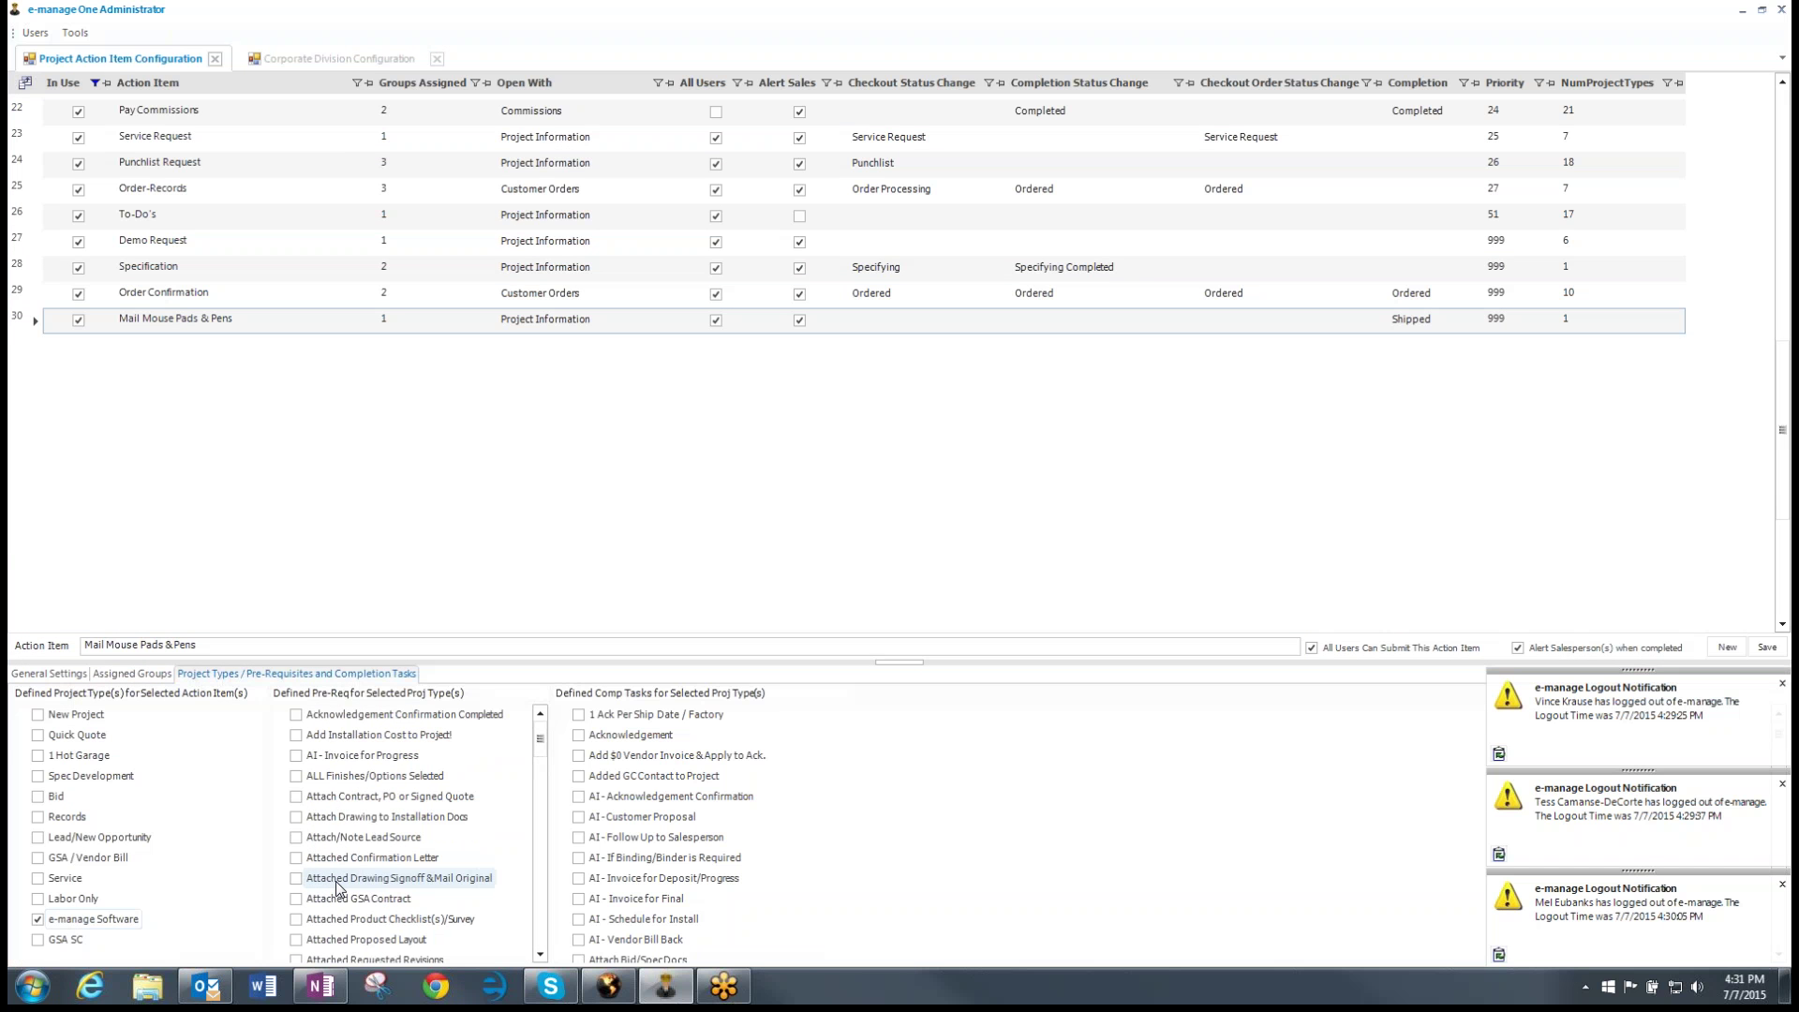
Step: Close and reopen the project action item configuration to refresh it, and show the Mail Mouse Pads & Pens prerequisites again
click(215, 60)
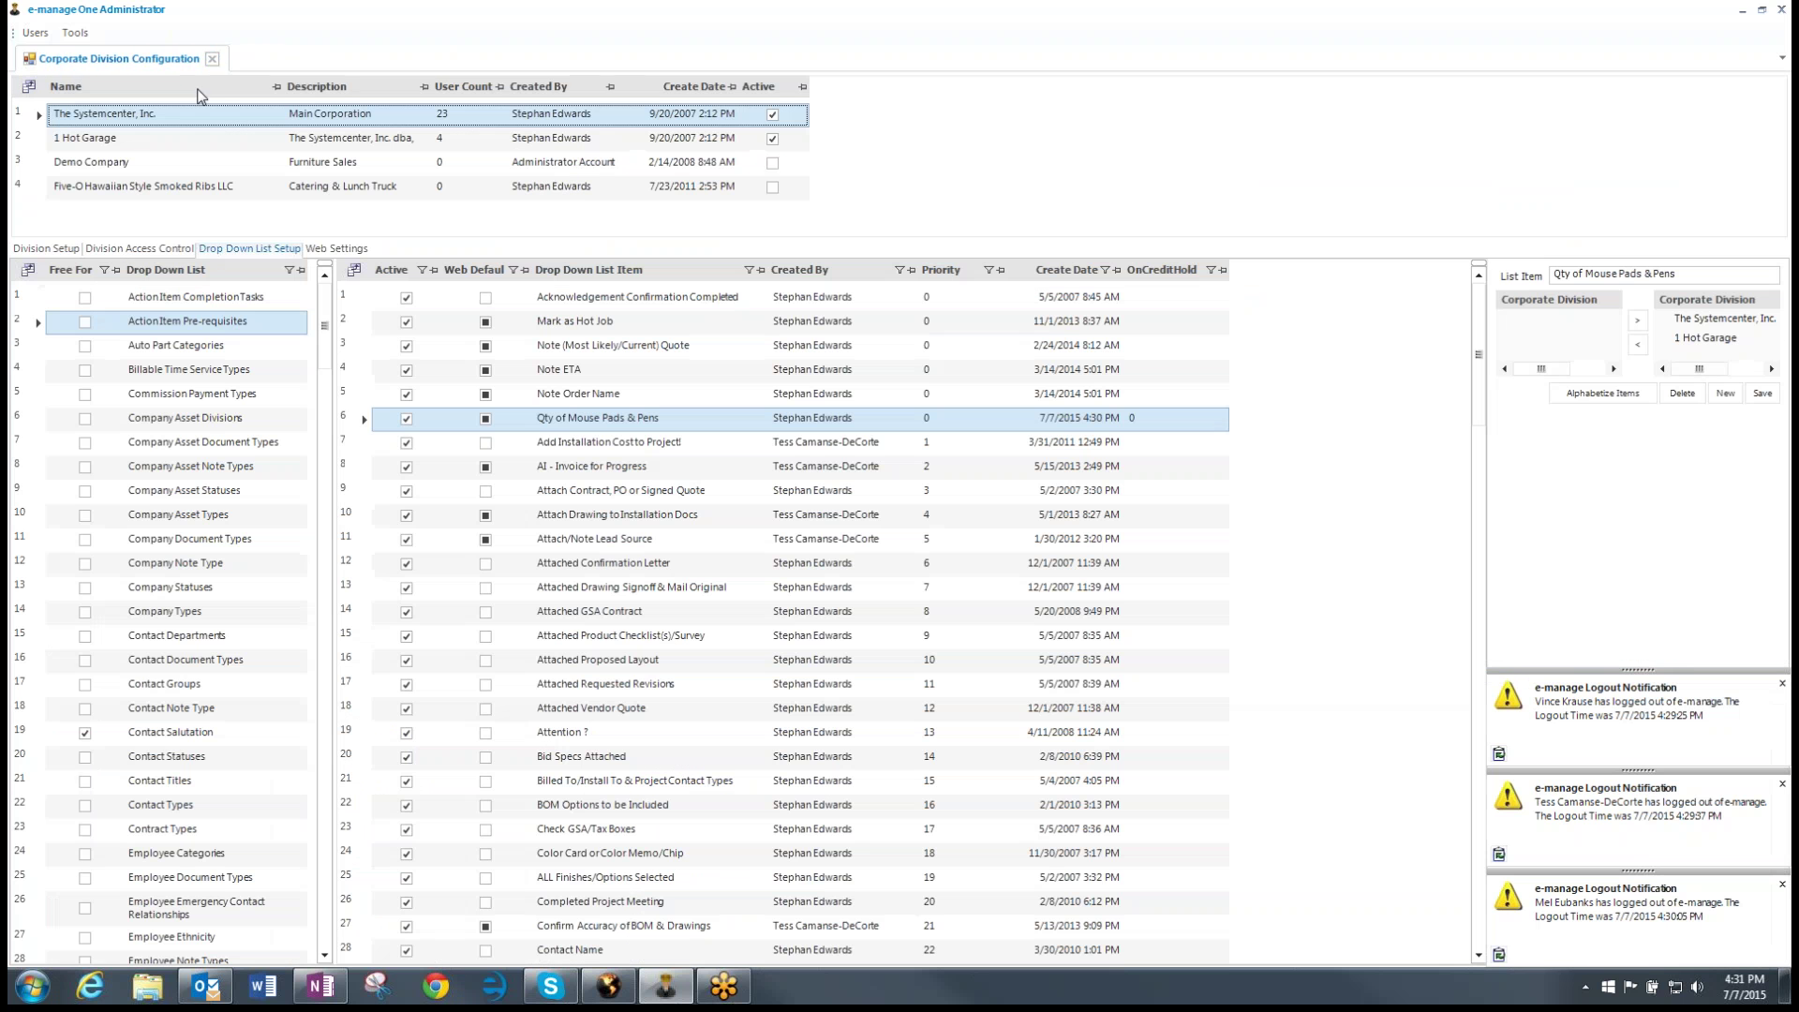
click(75, 36)
click(249, 205)
click(33, 482)
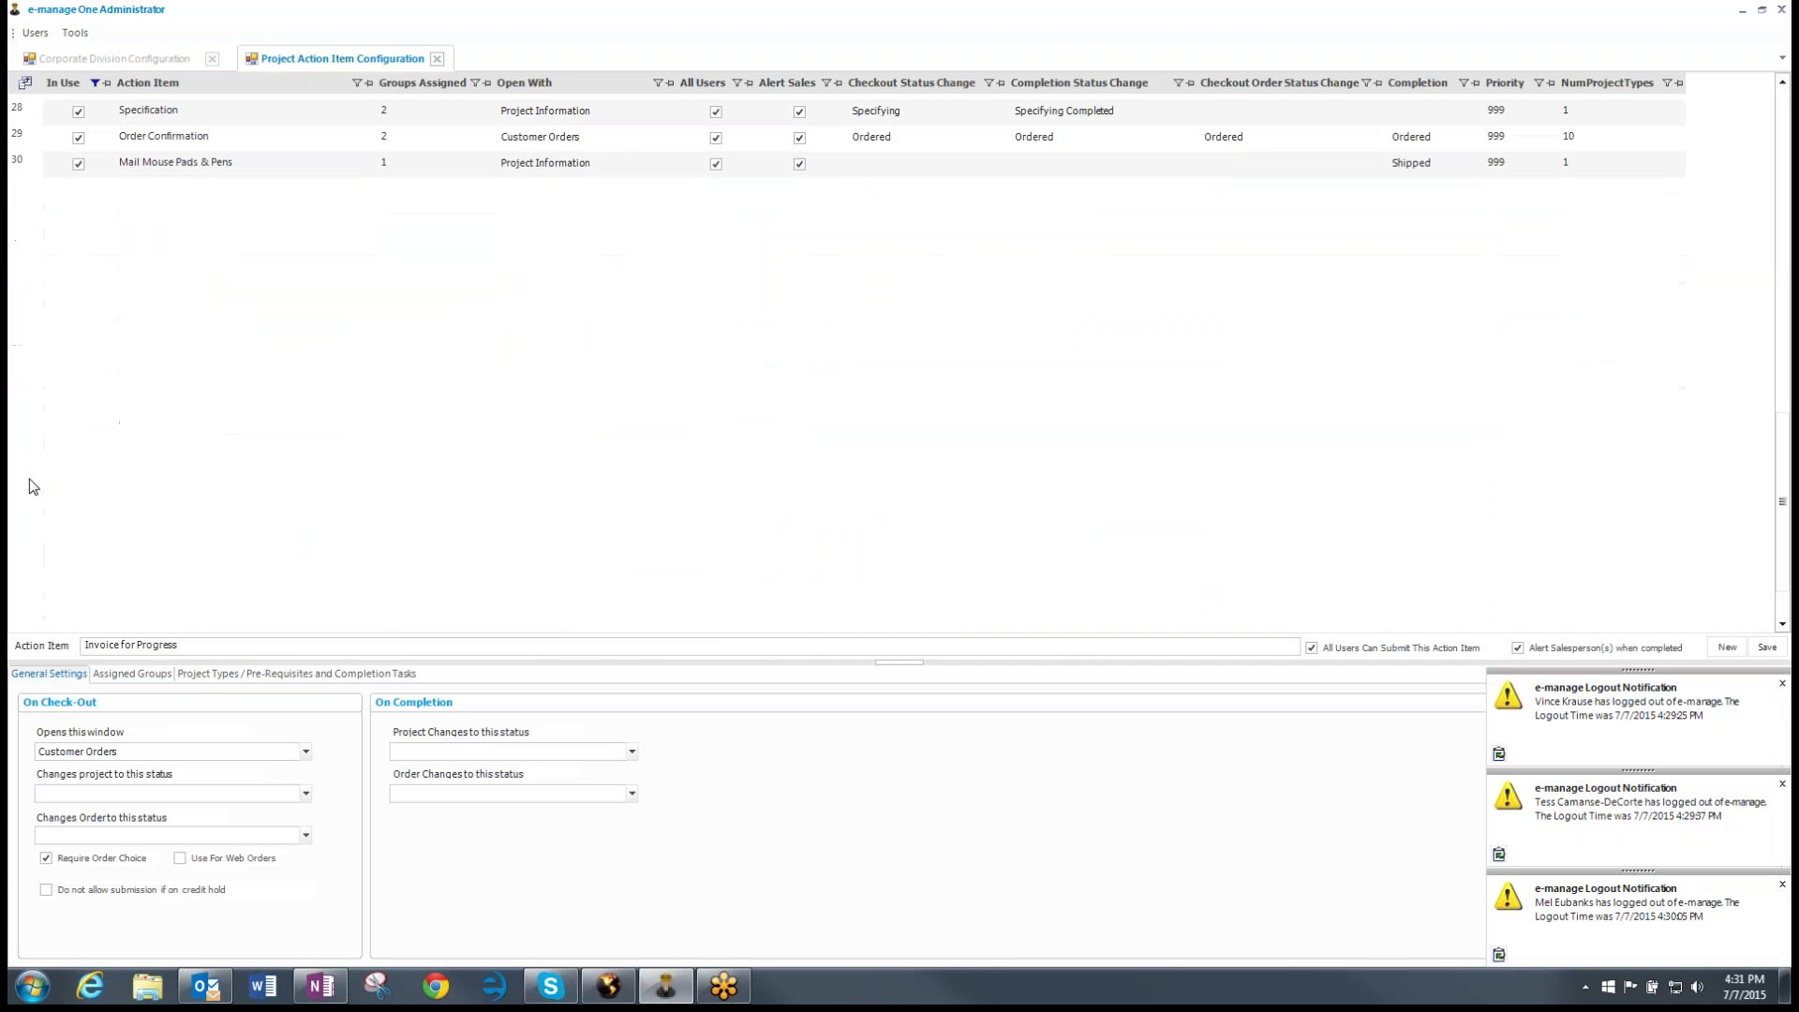
click(28, 321)
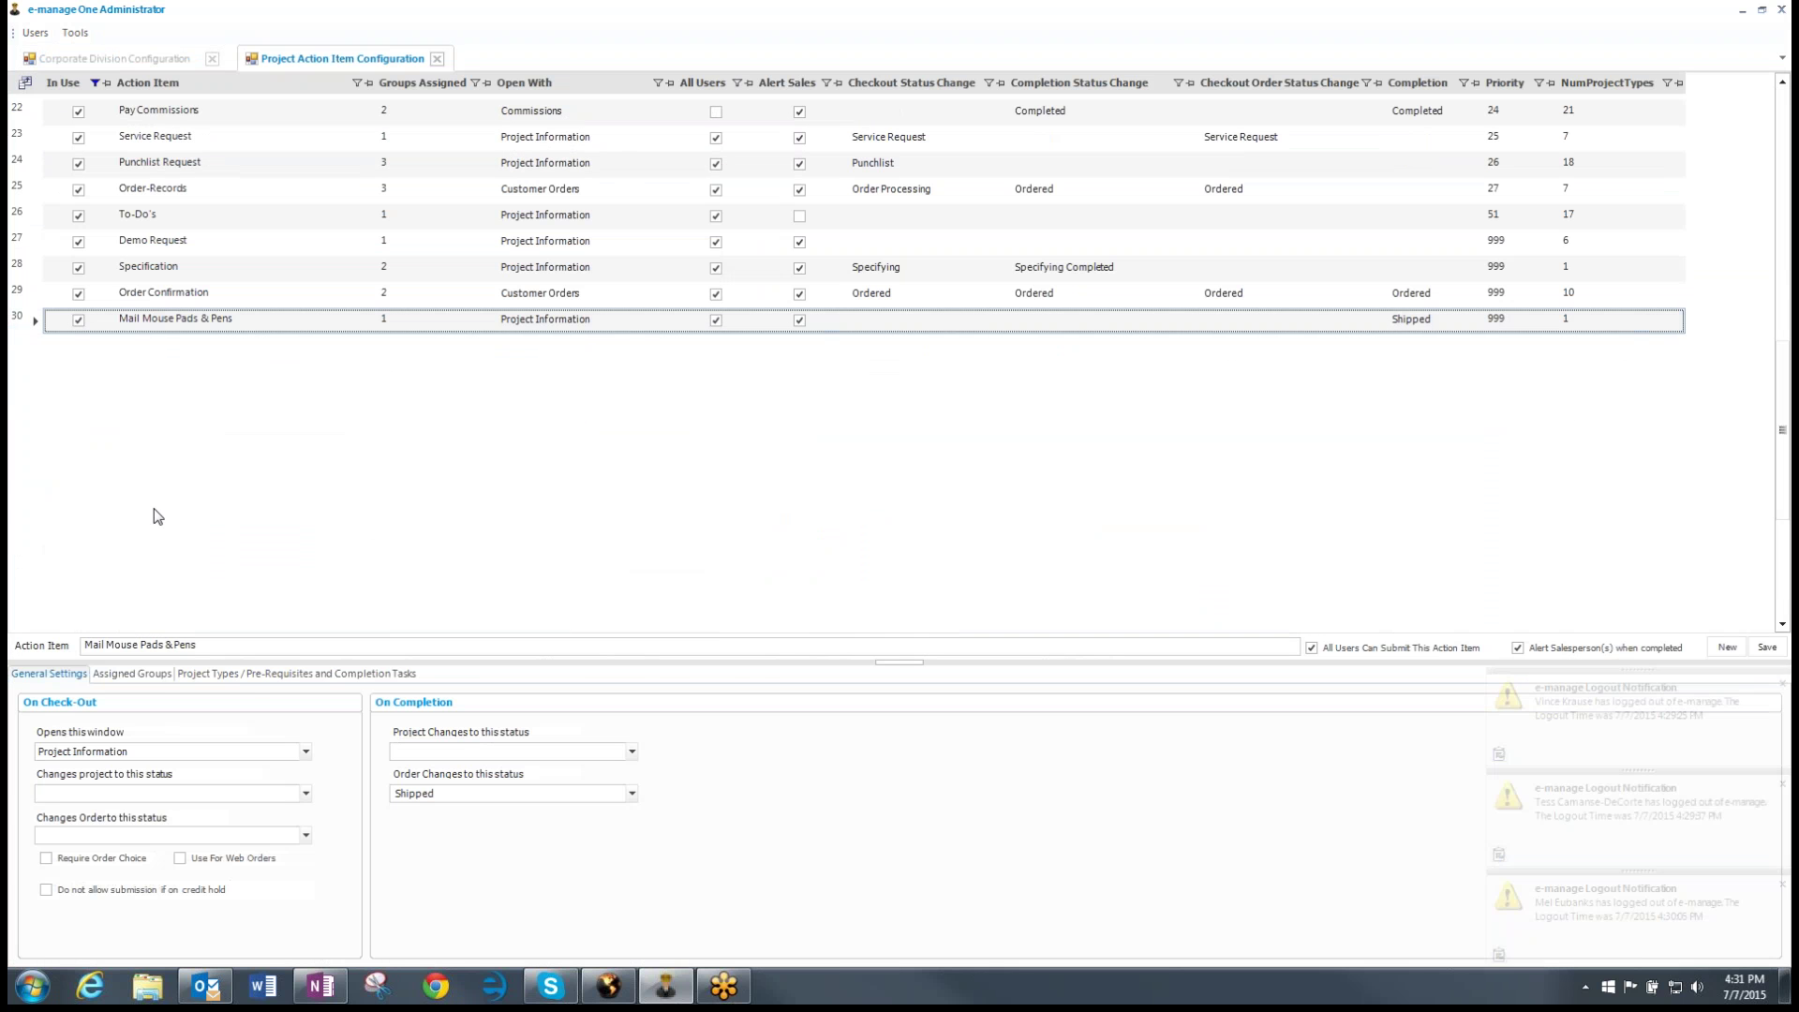
click(245, 673)
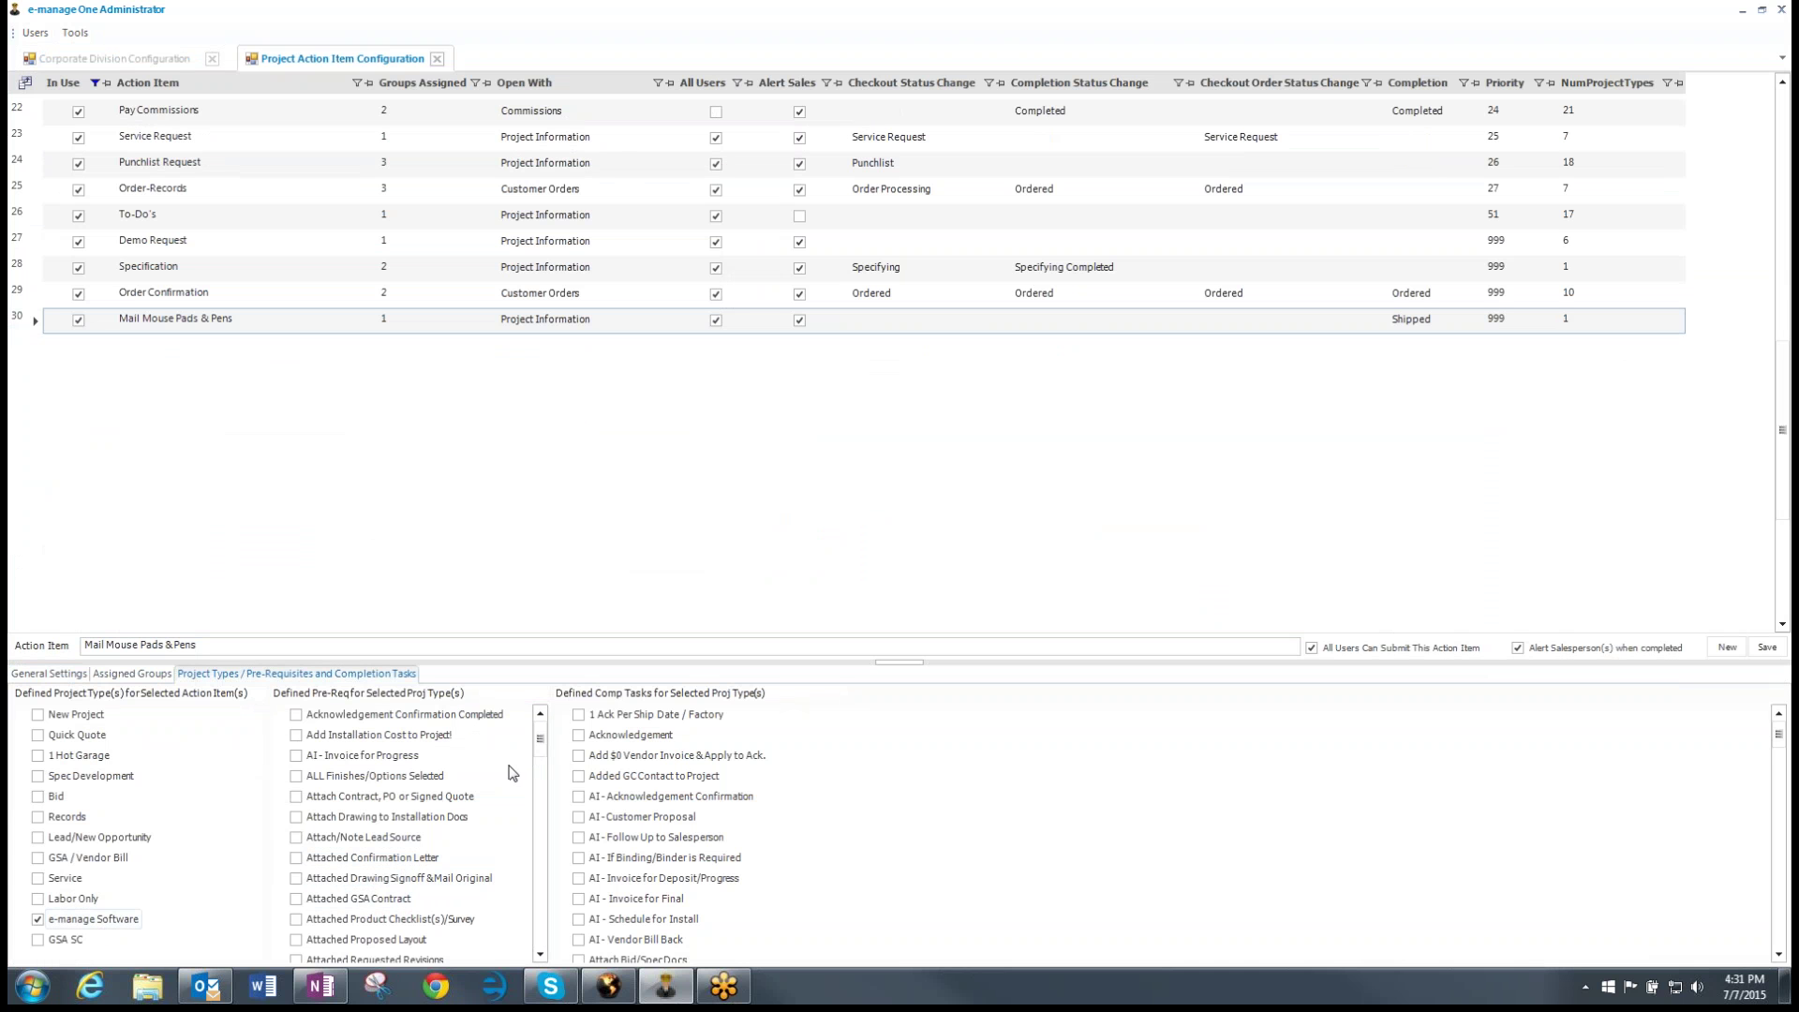
Step: Require the "Attention ?" and "Qty of Mouse Pads & Pens" prerequisites for the action item and check the selections
scroll(472, 792, down, 2)
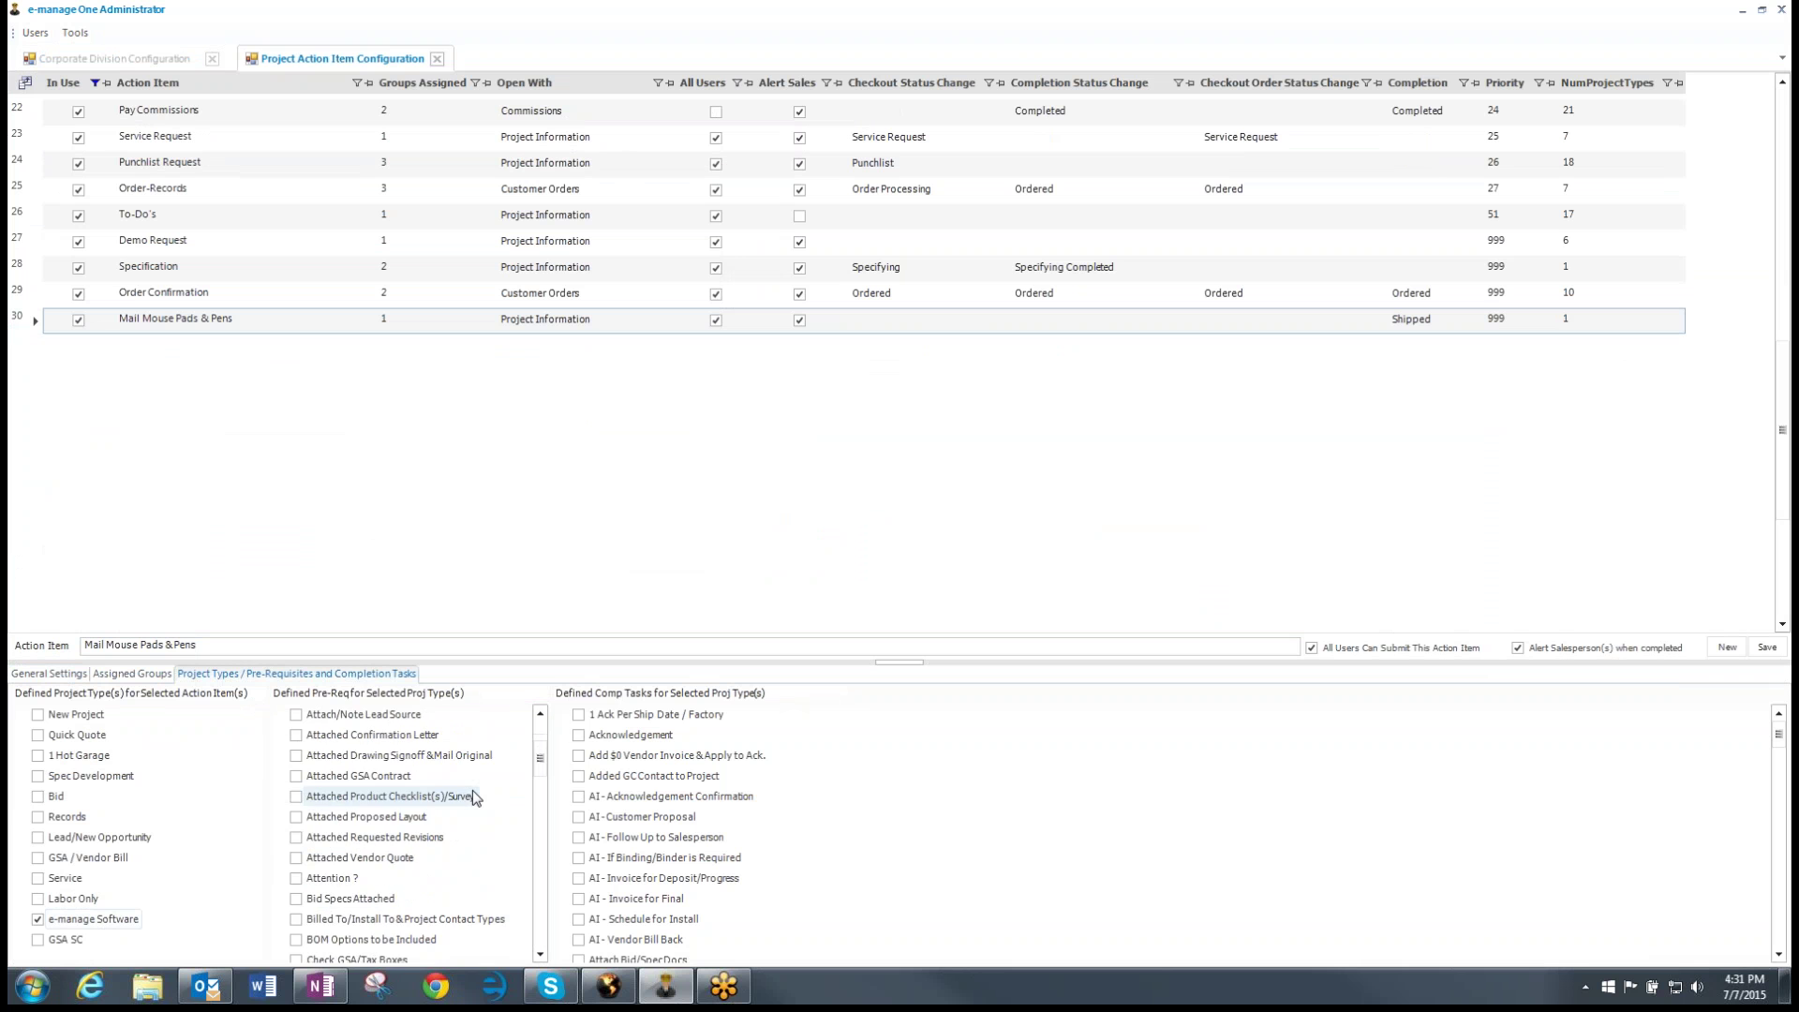
scroll(473, 796, down, 3)
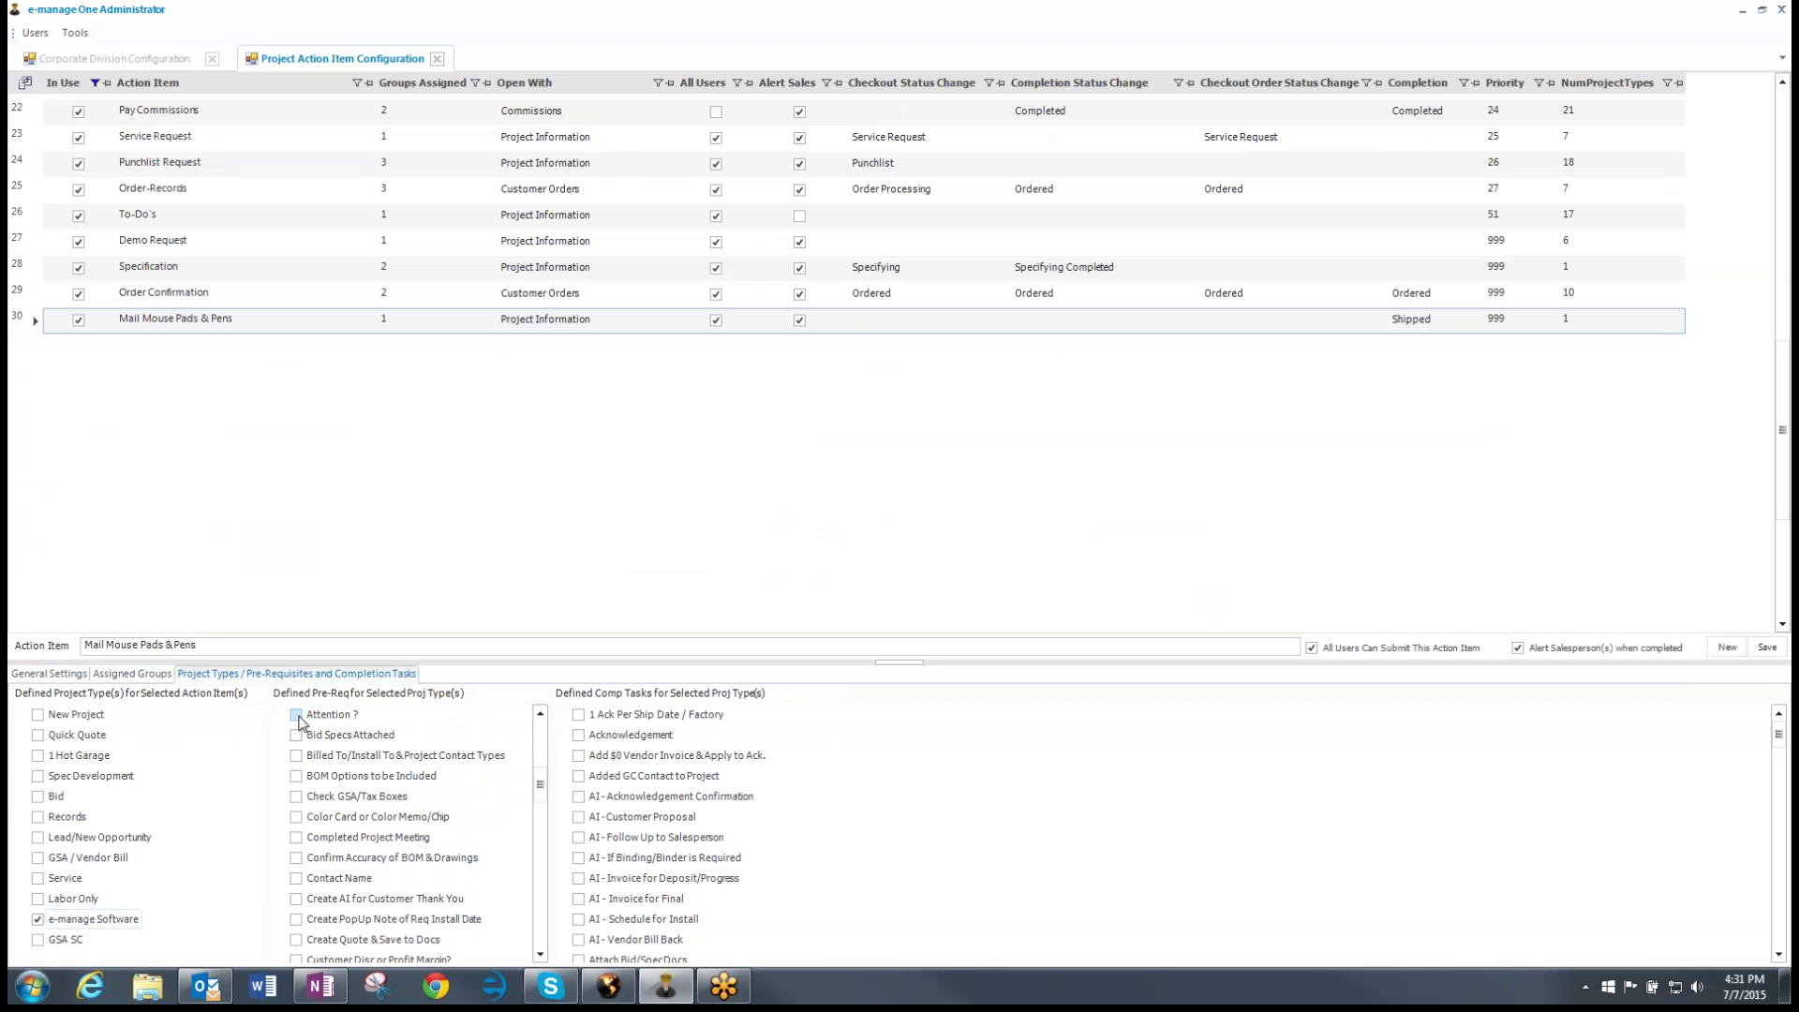
scroll(356, 777, down, 2)
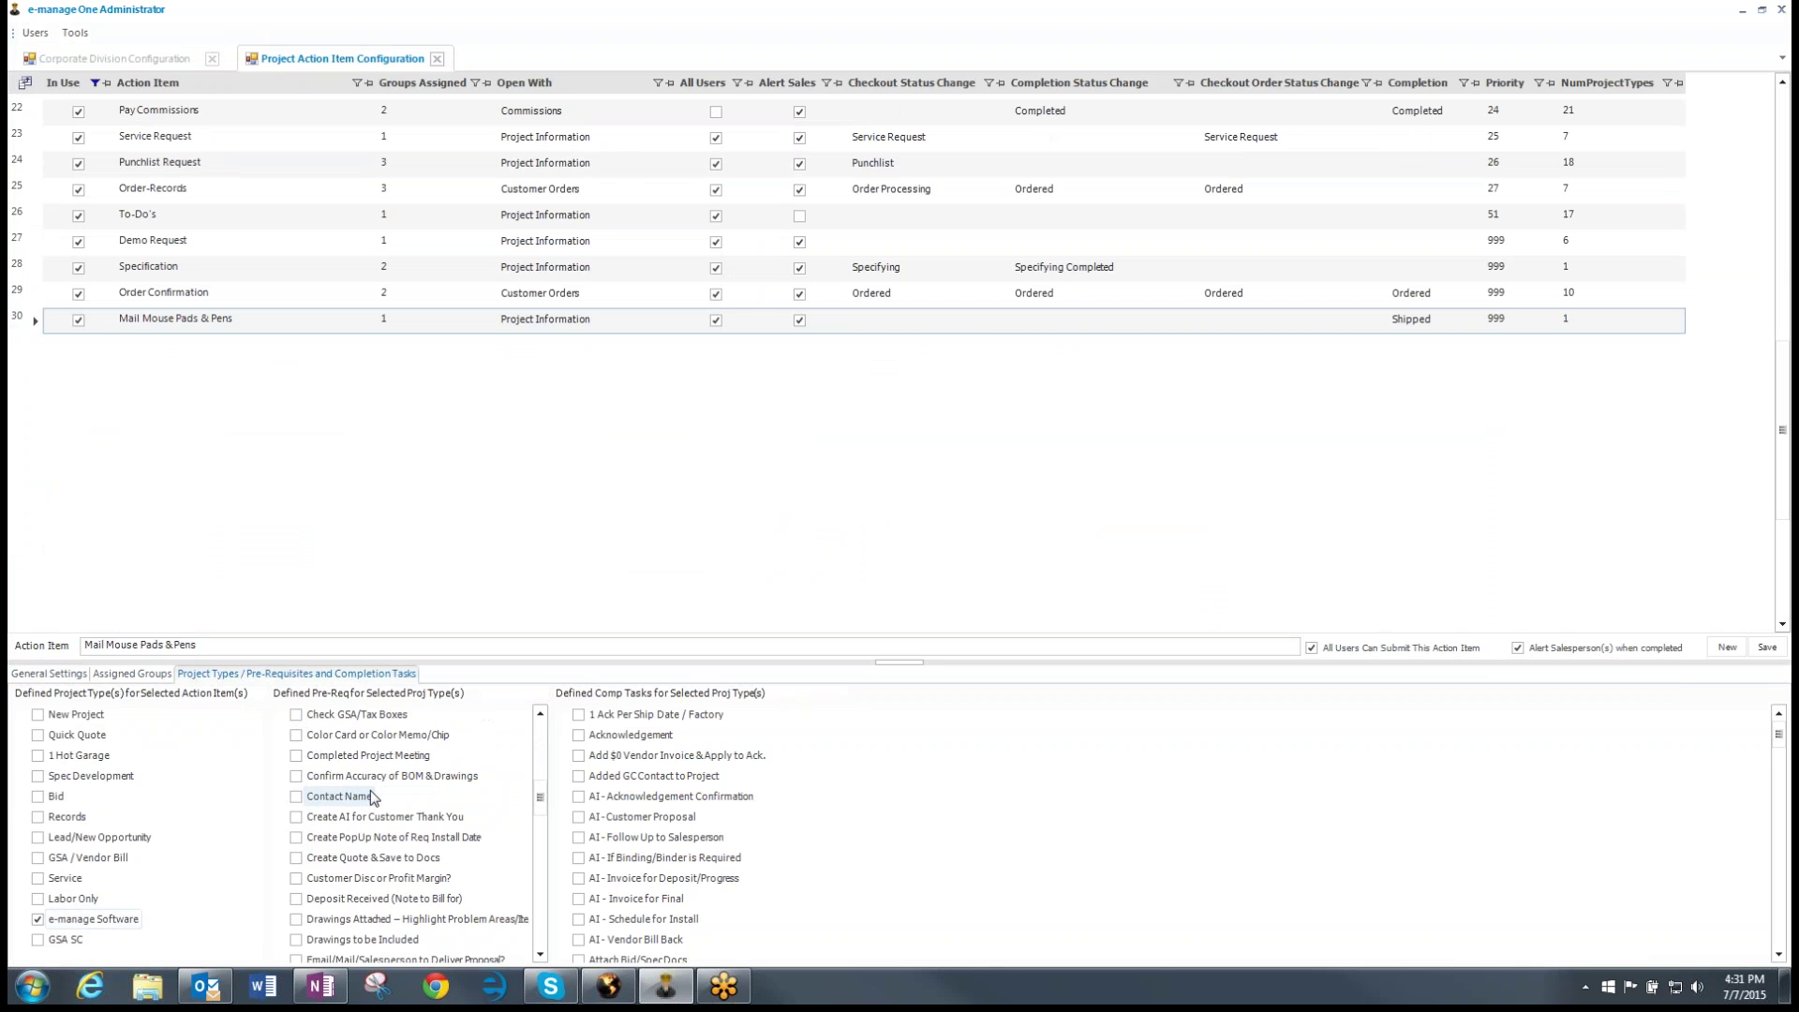
scroll(373, 802, down, 5)
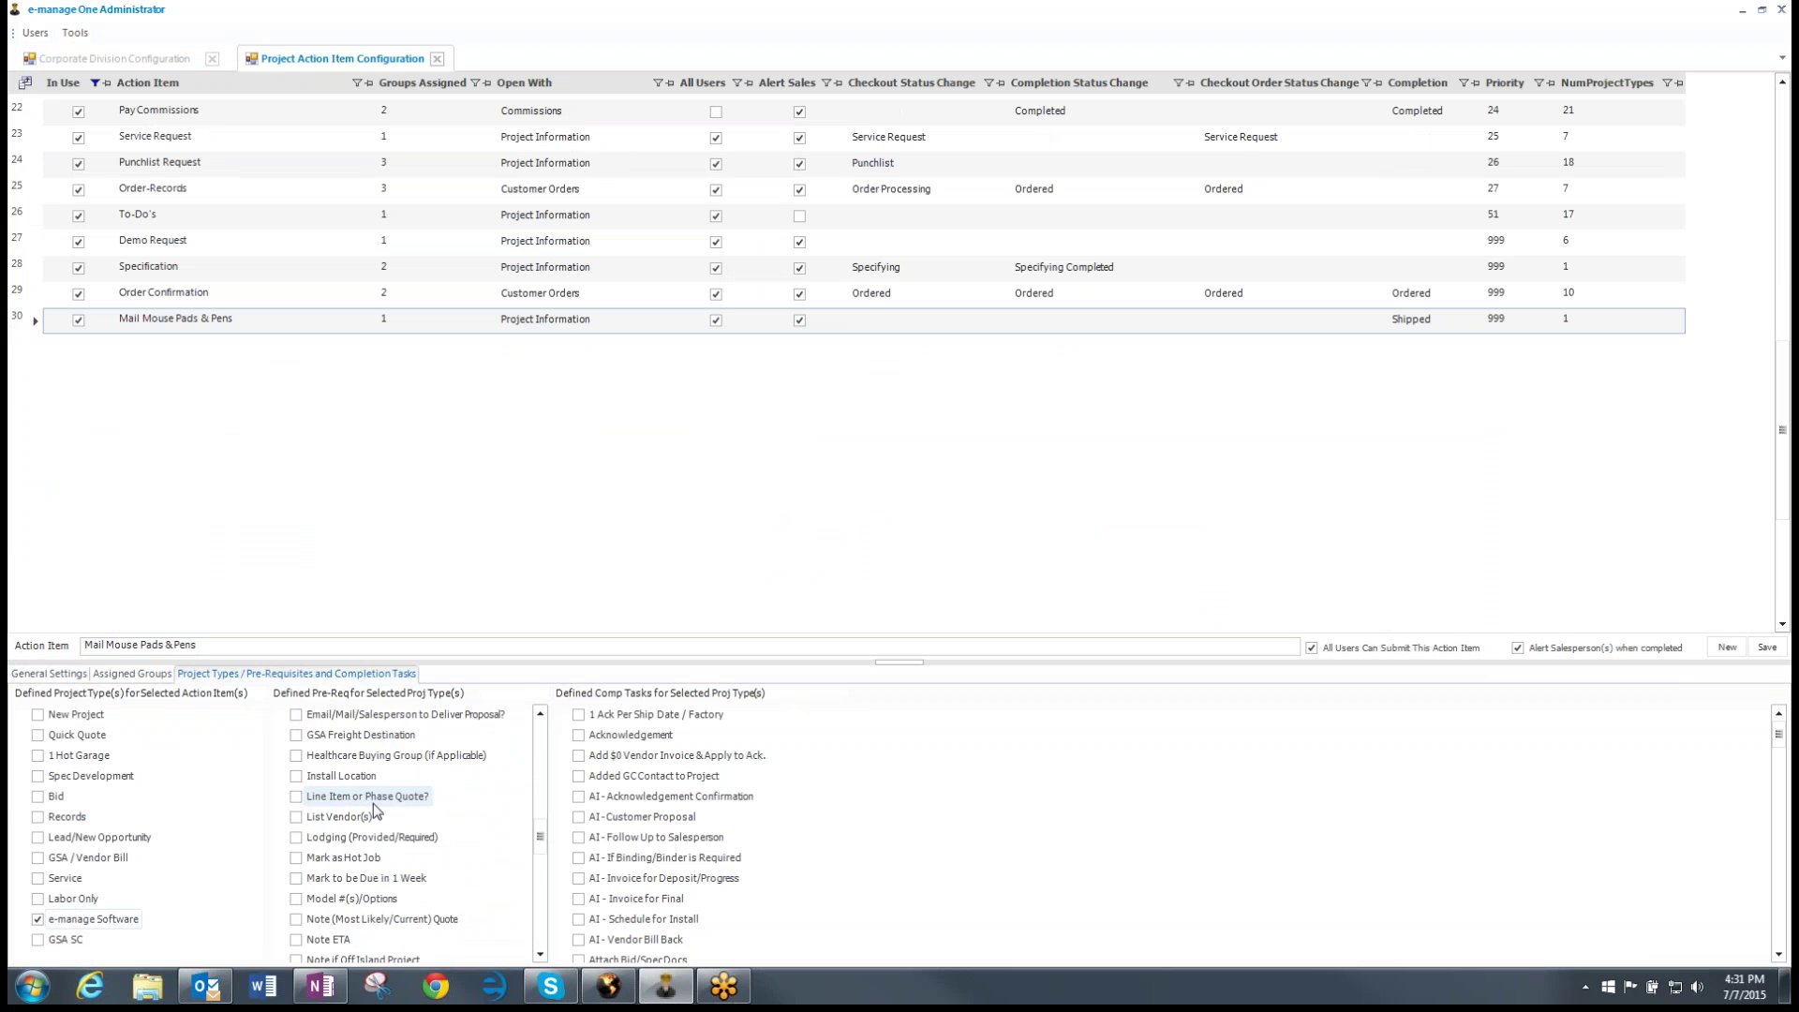
scroll(373, 803, down, 4)
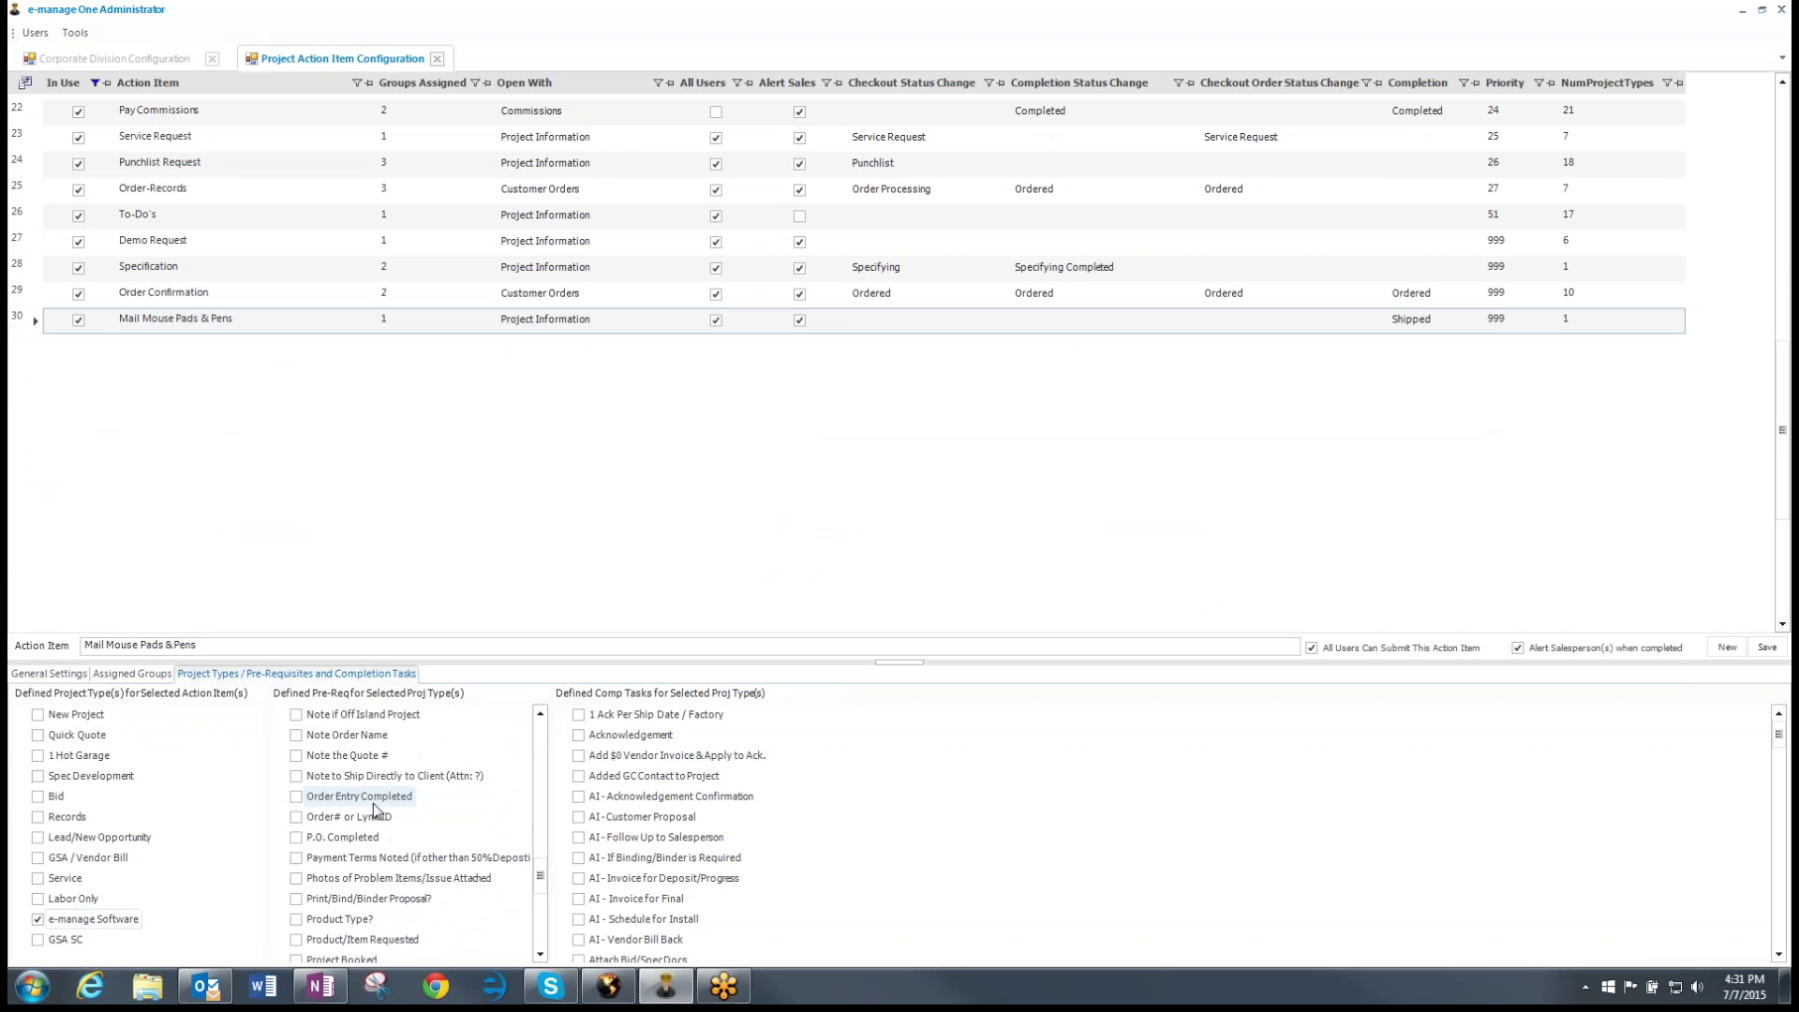
scroll(373, 802, down, 3)
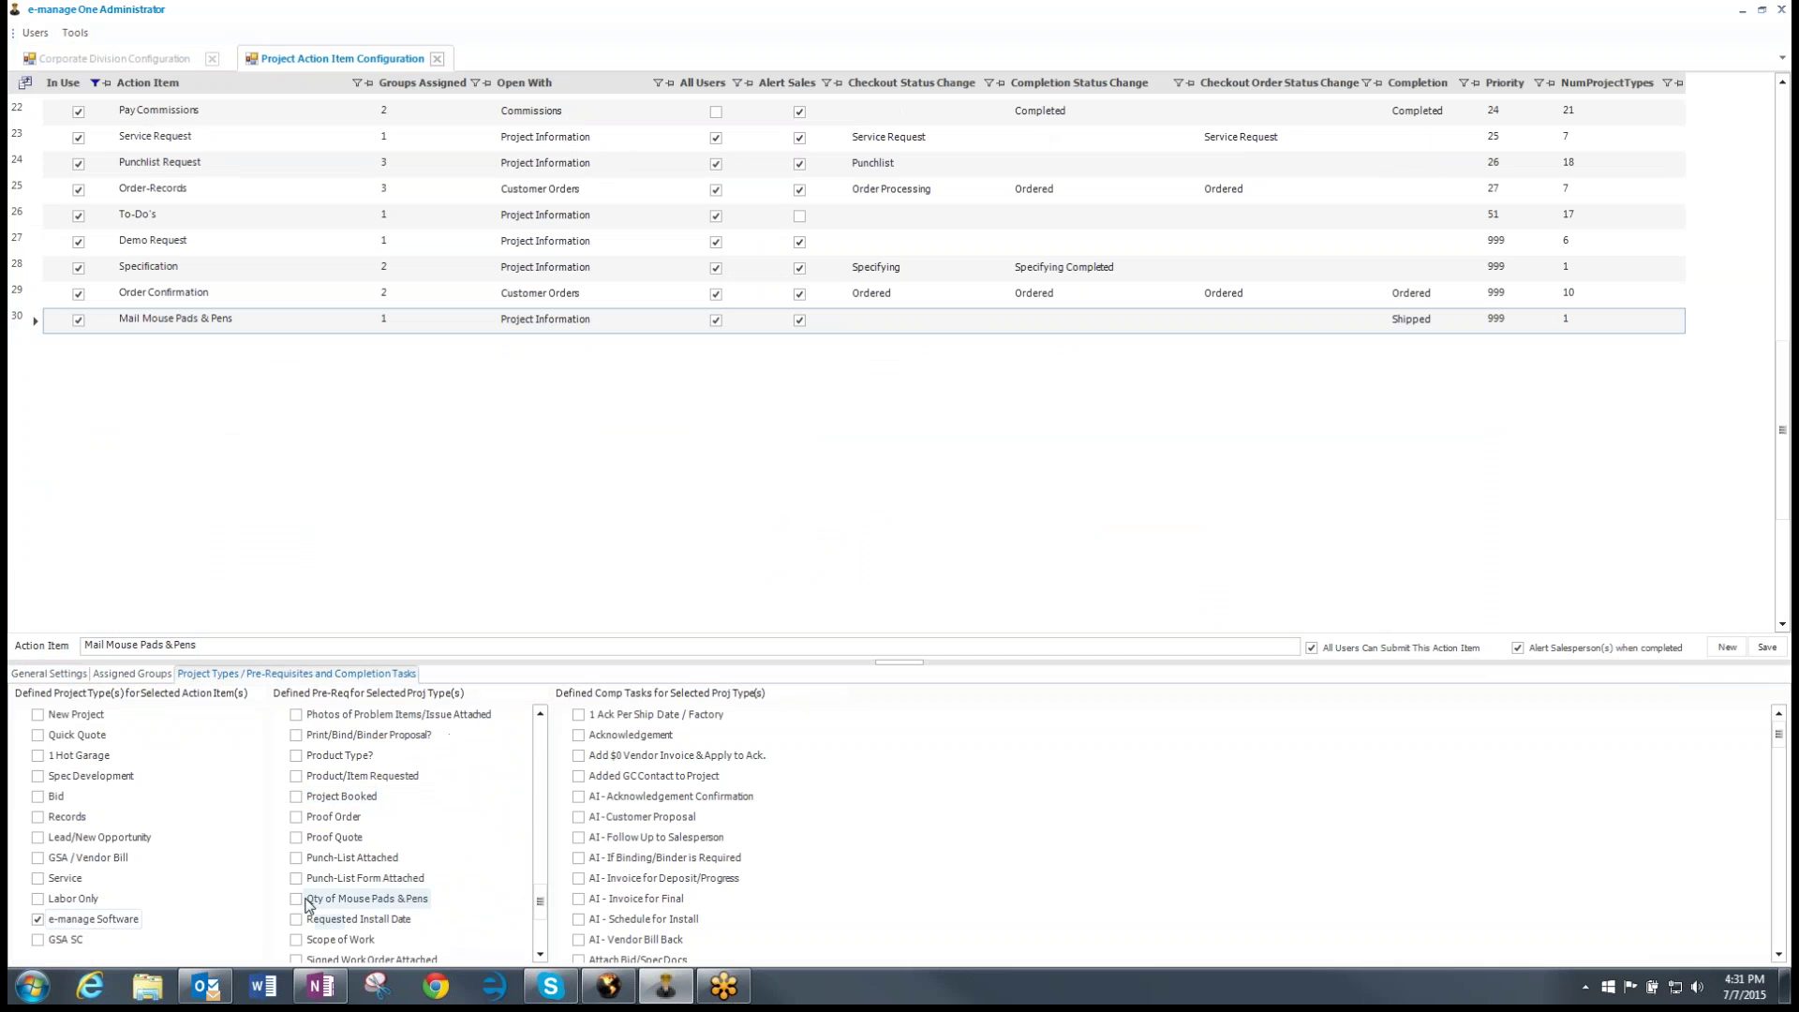
click(307, 901)
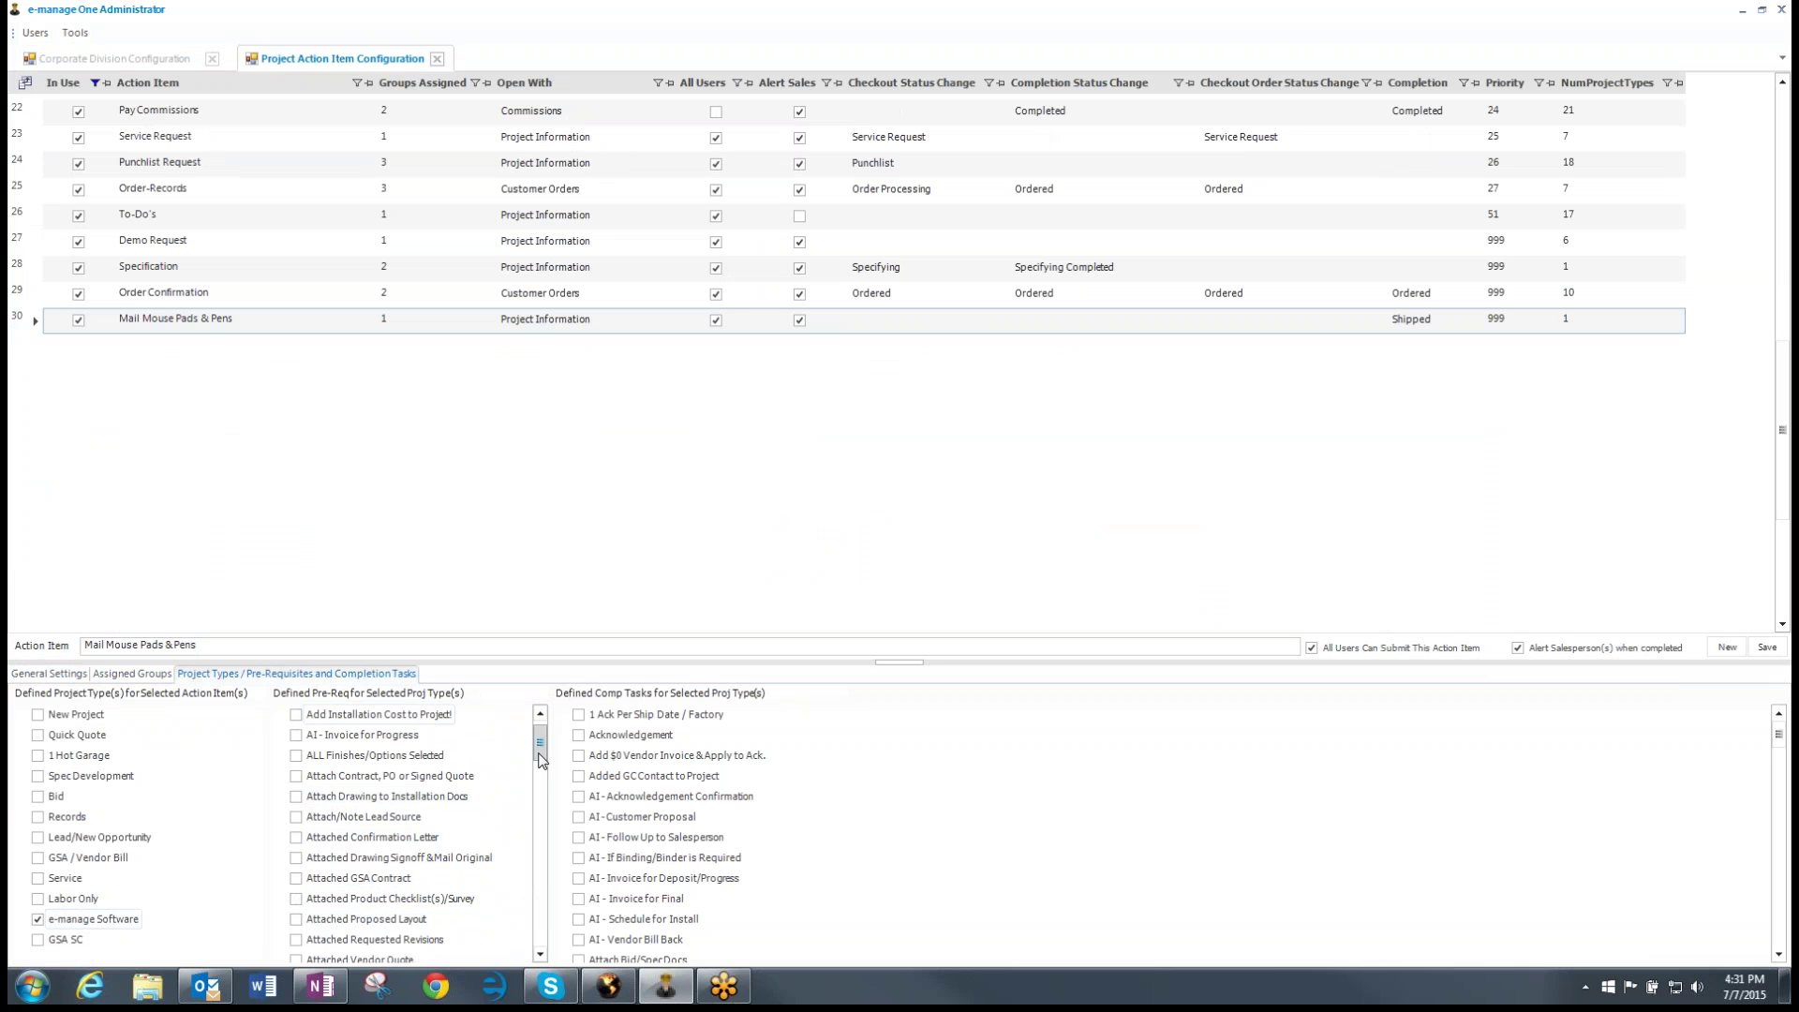
drag(538, 745, 538, 759)
scroll(413, 858, down, 3)
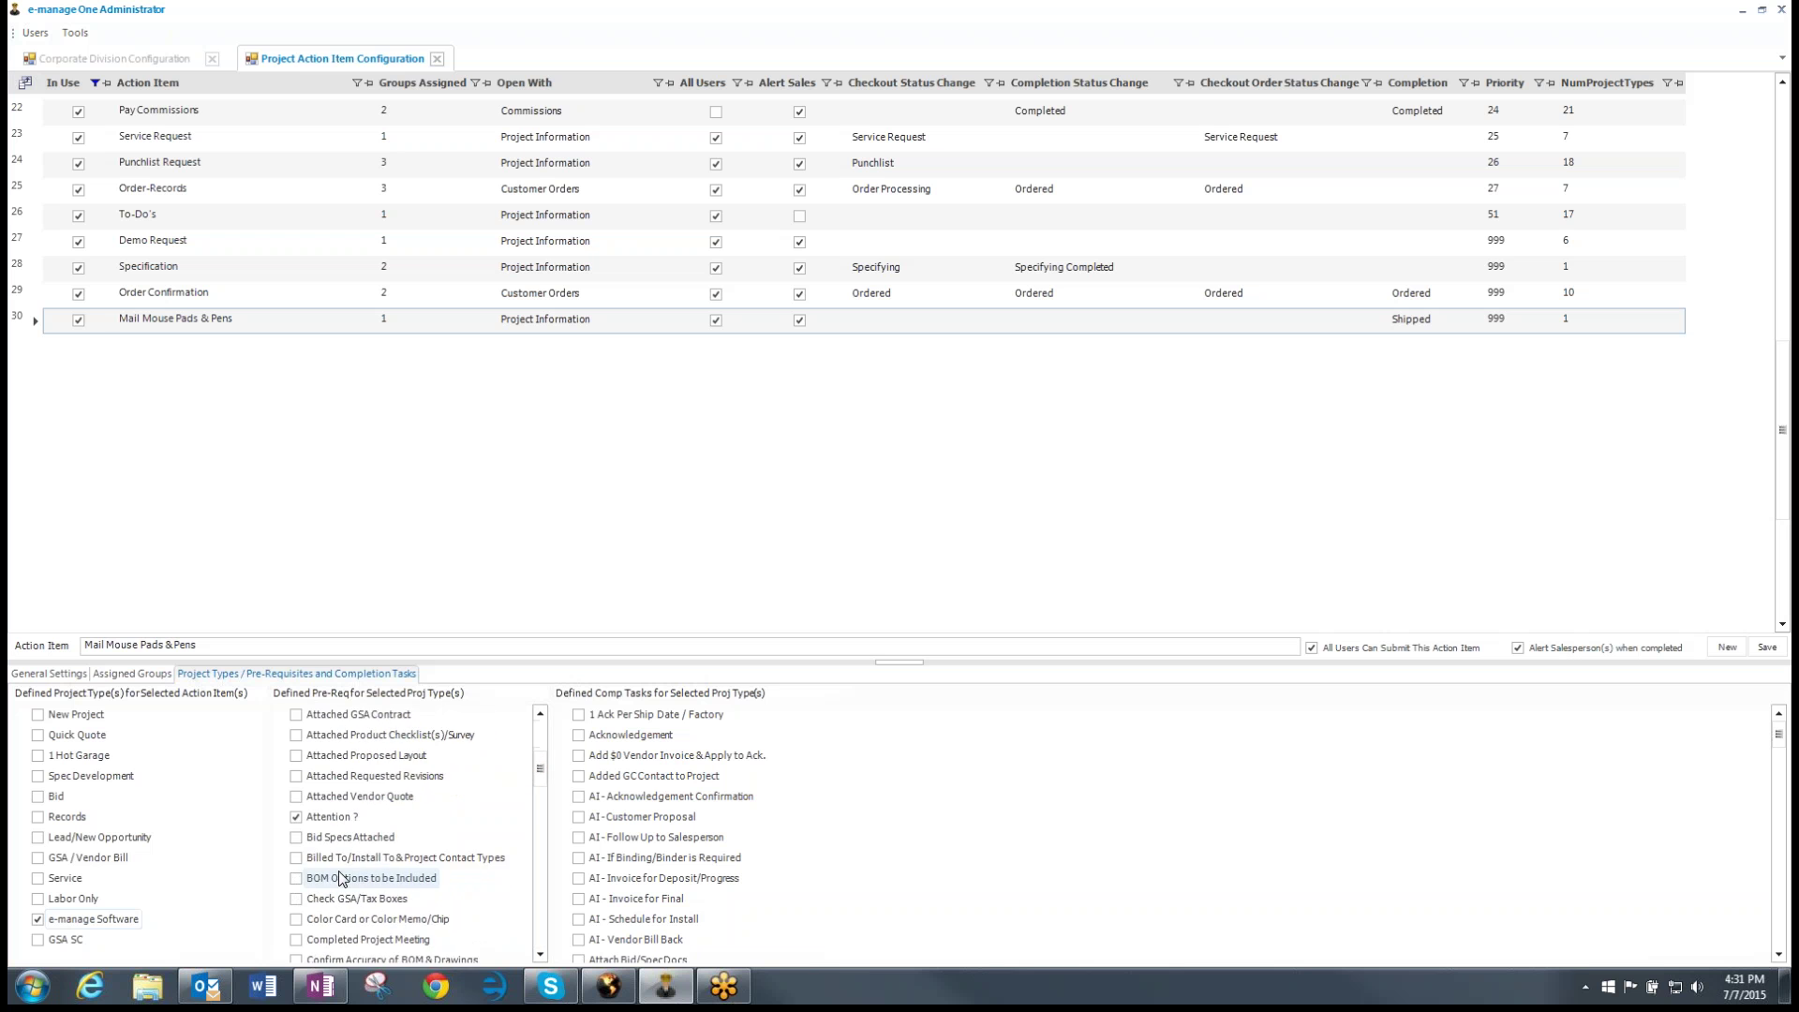
scroll(343, 890, down, 6)
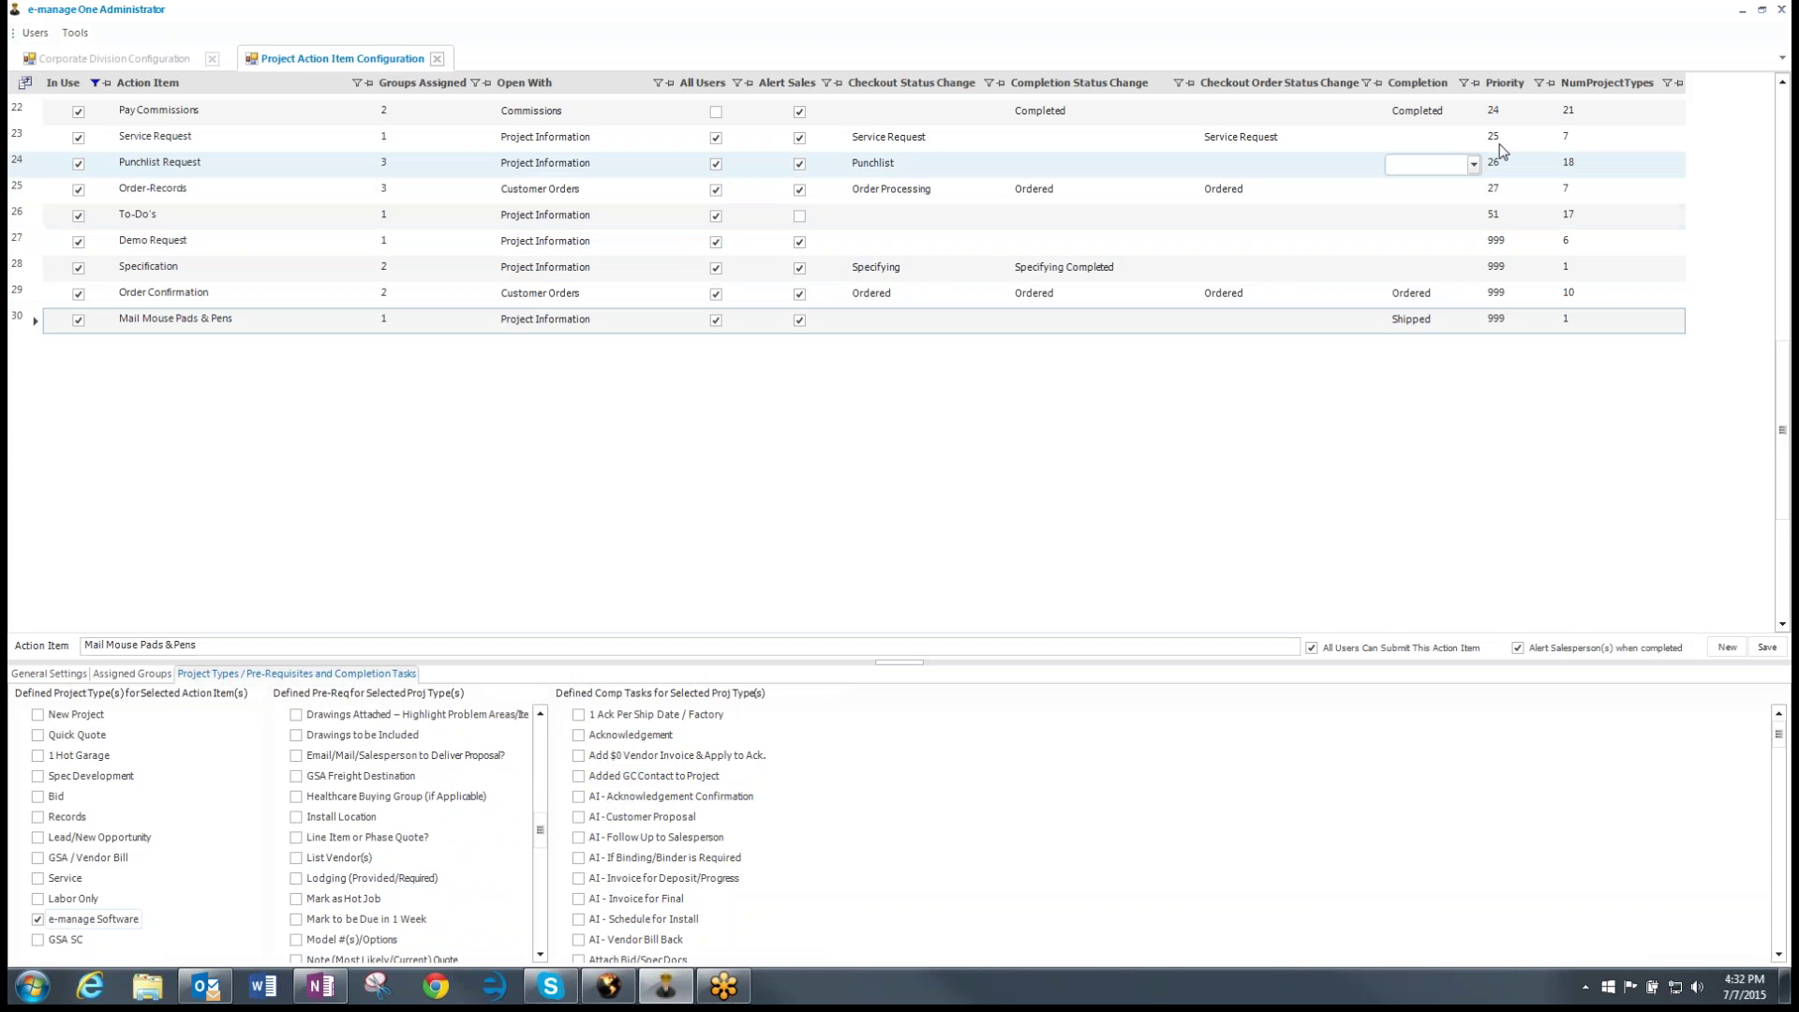
Step: Close the Administrator and start a Mail Mouse Pads & Pens action item request for the King Business Interiors project in e-manage One
click(1781, 15)
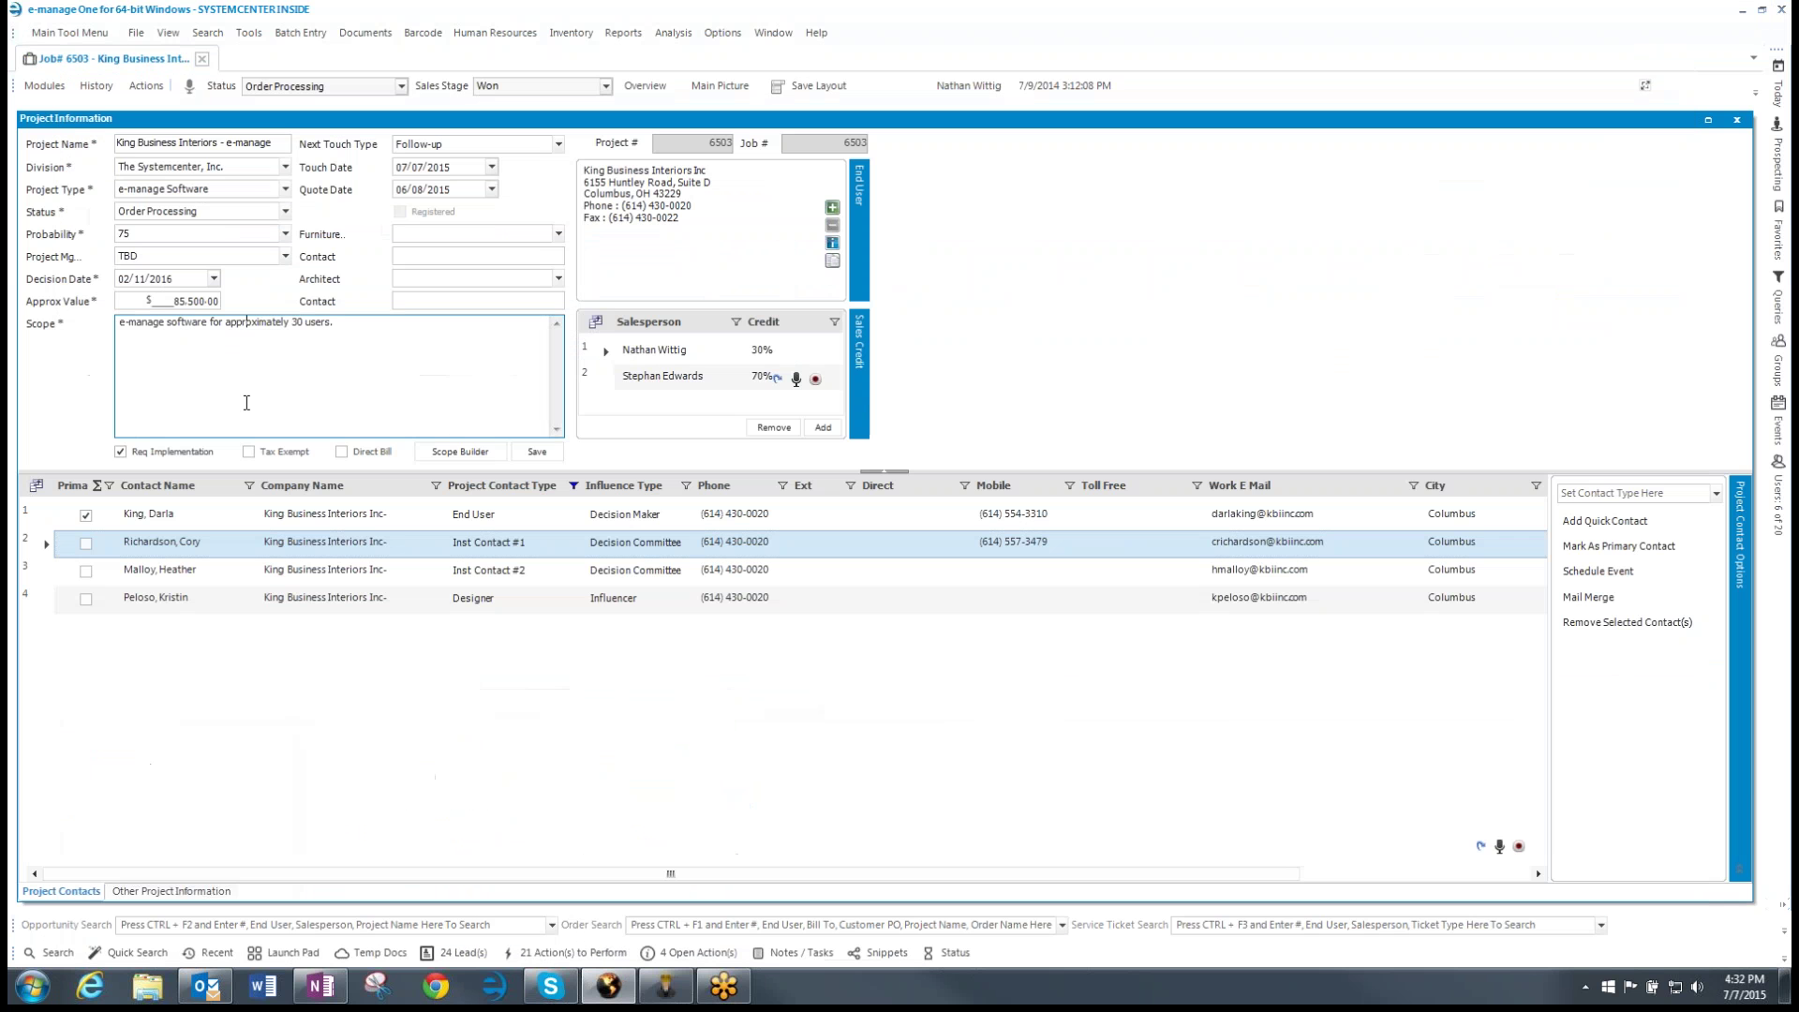
click(146, 85)
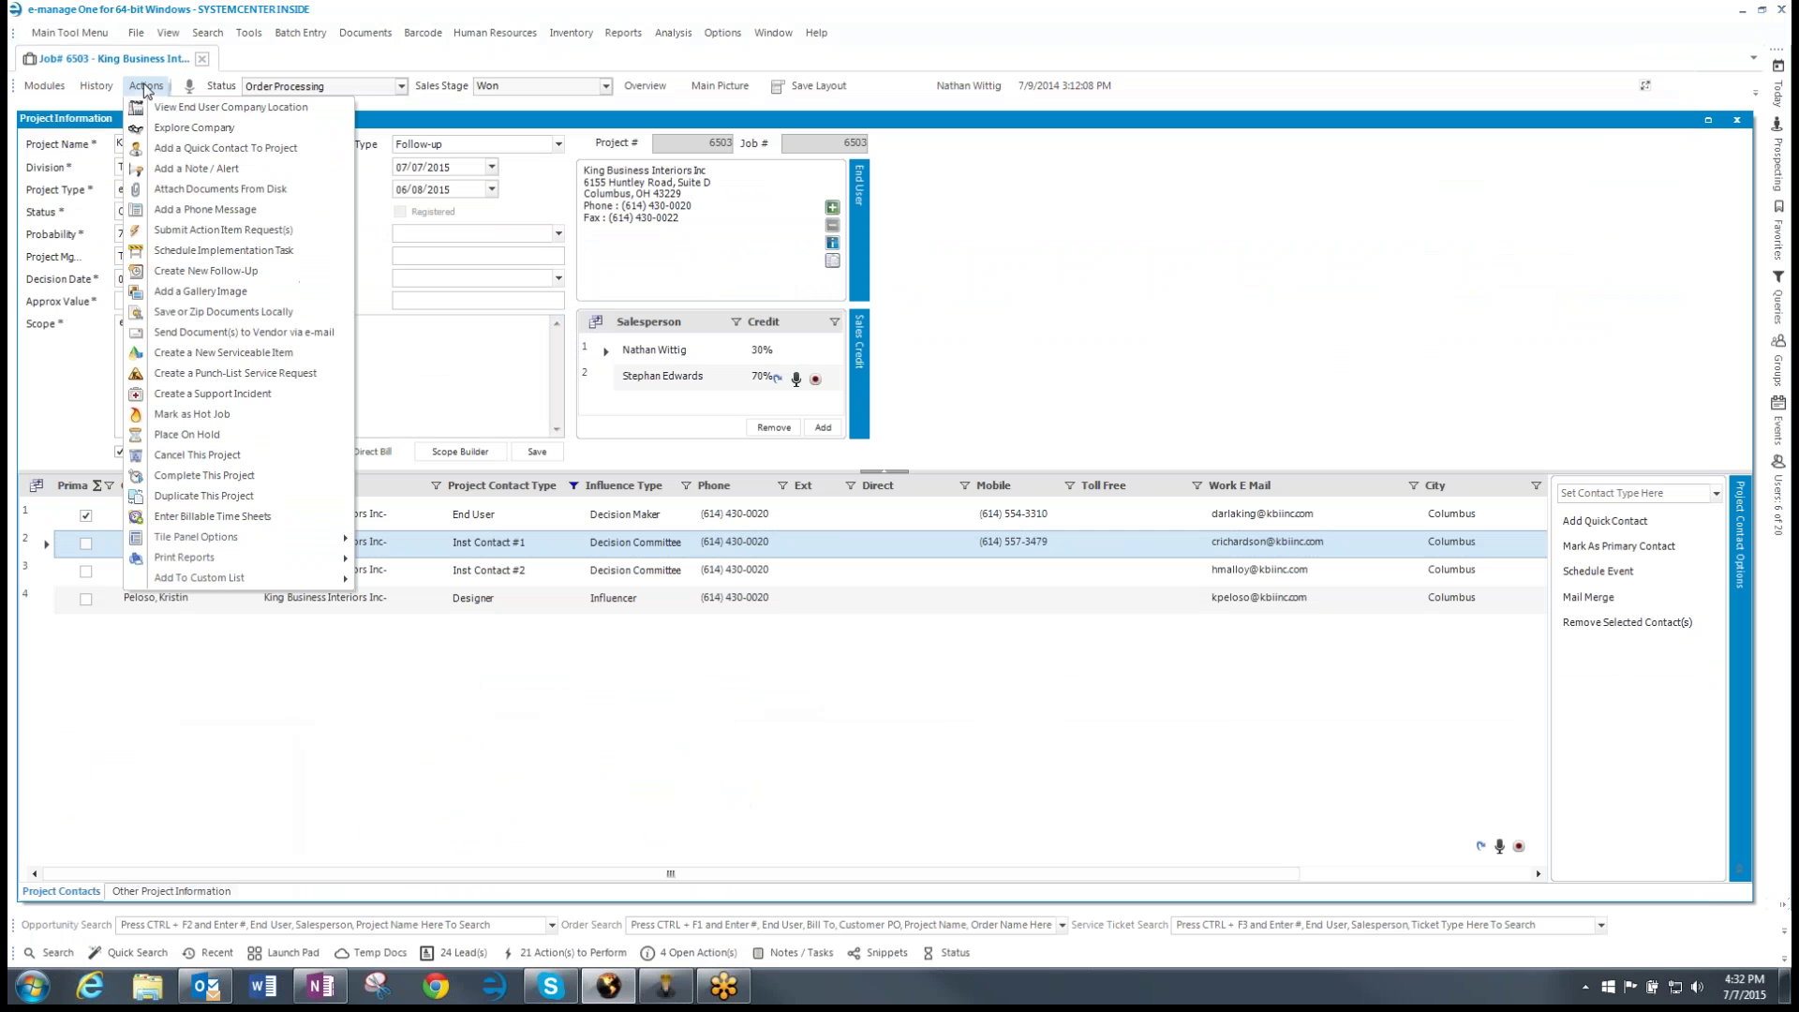
click(211, 230)
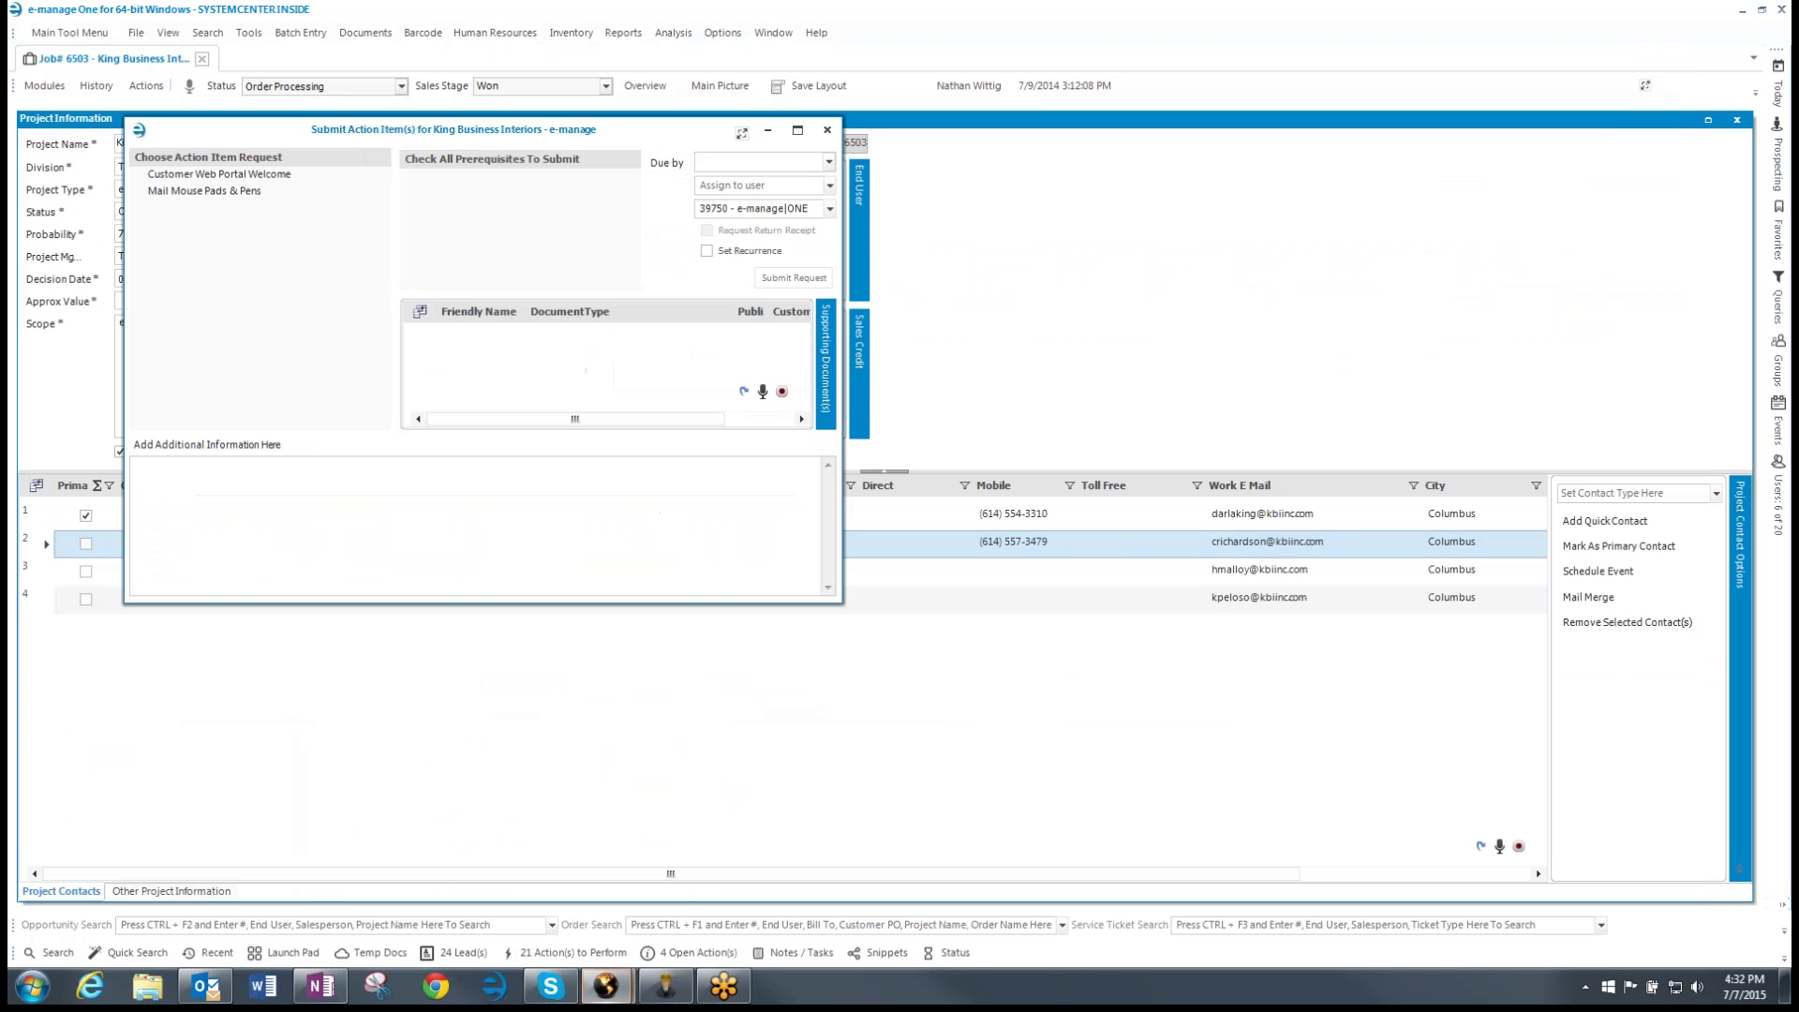
click(178, 193)
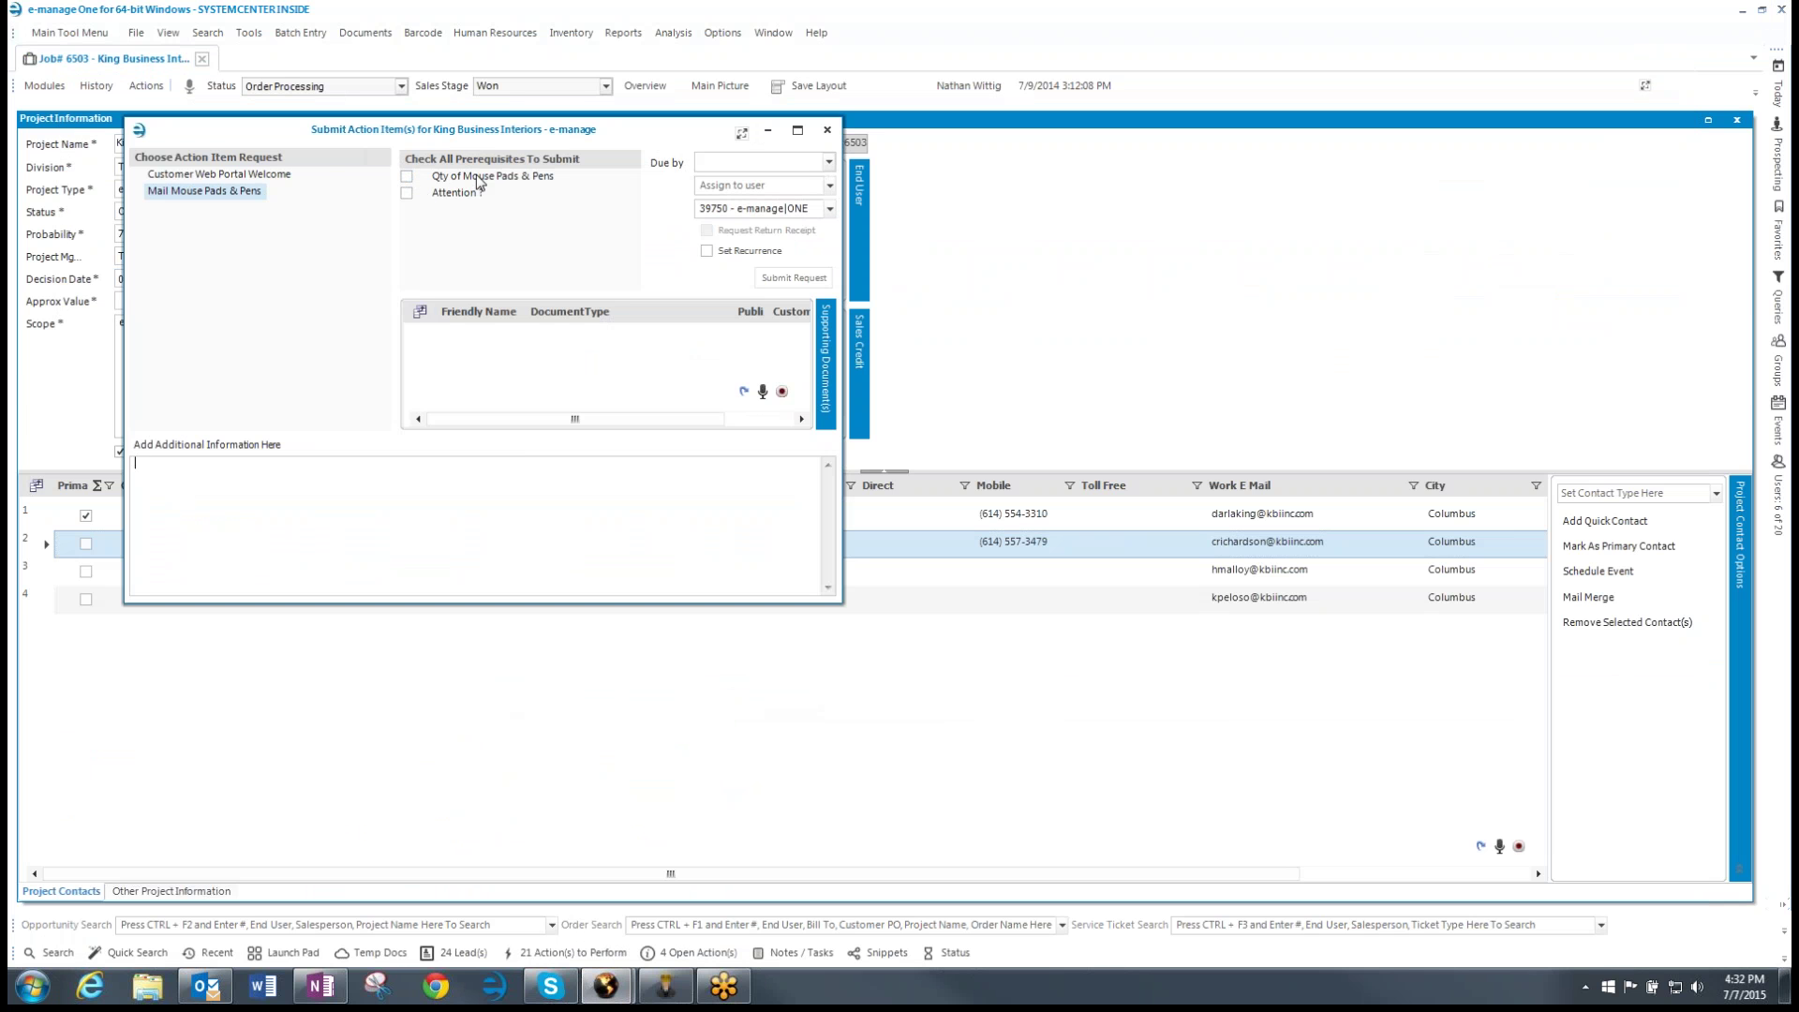
Step: Mark "Qty of Mouse Pads & Pens" and "Attention ?" as met, adding "21 Total" and an "Attn:" line with the contact's first name as additional information
click(408, 183)
click(263, 506)
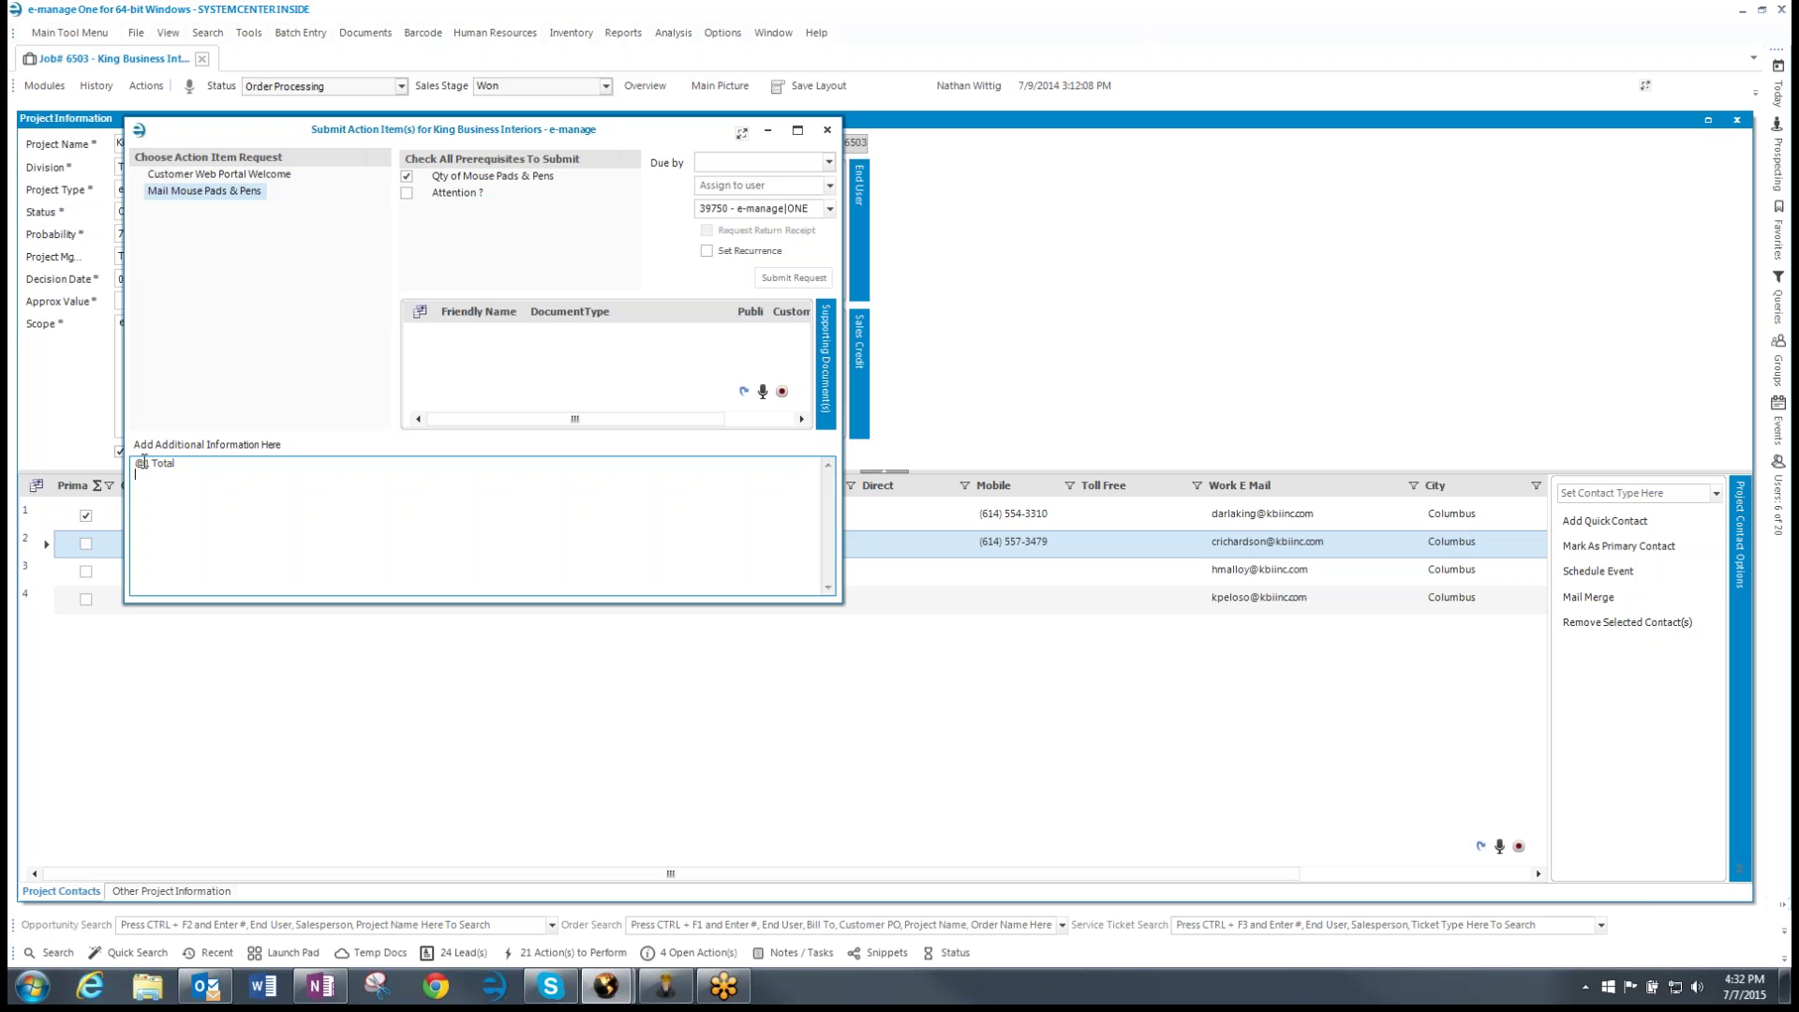
key(BackSpace)
text(2)
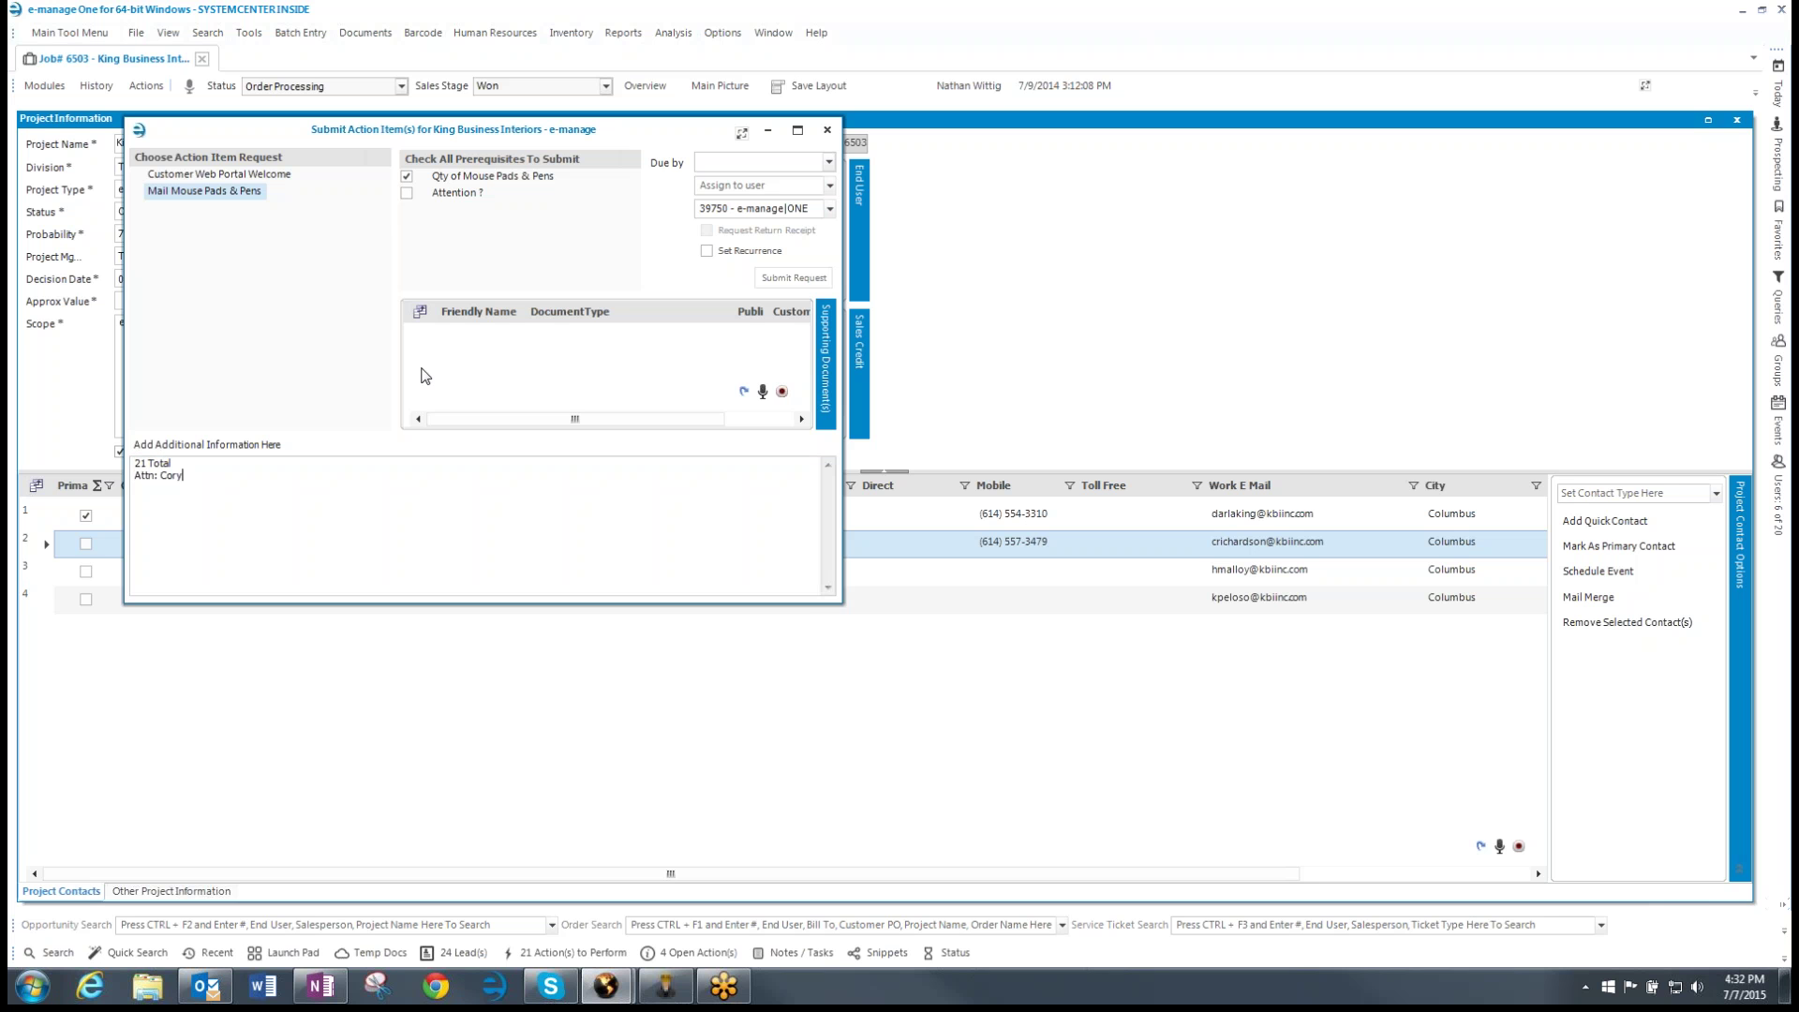
click(406, 192)
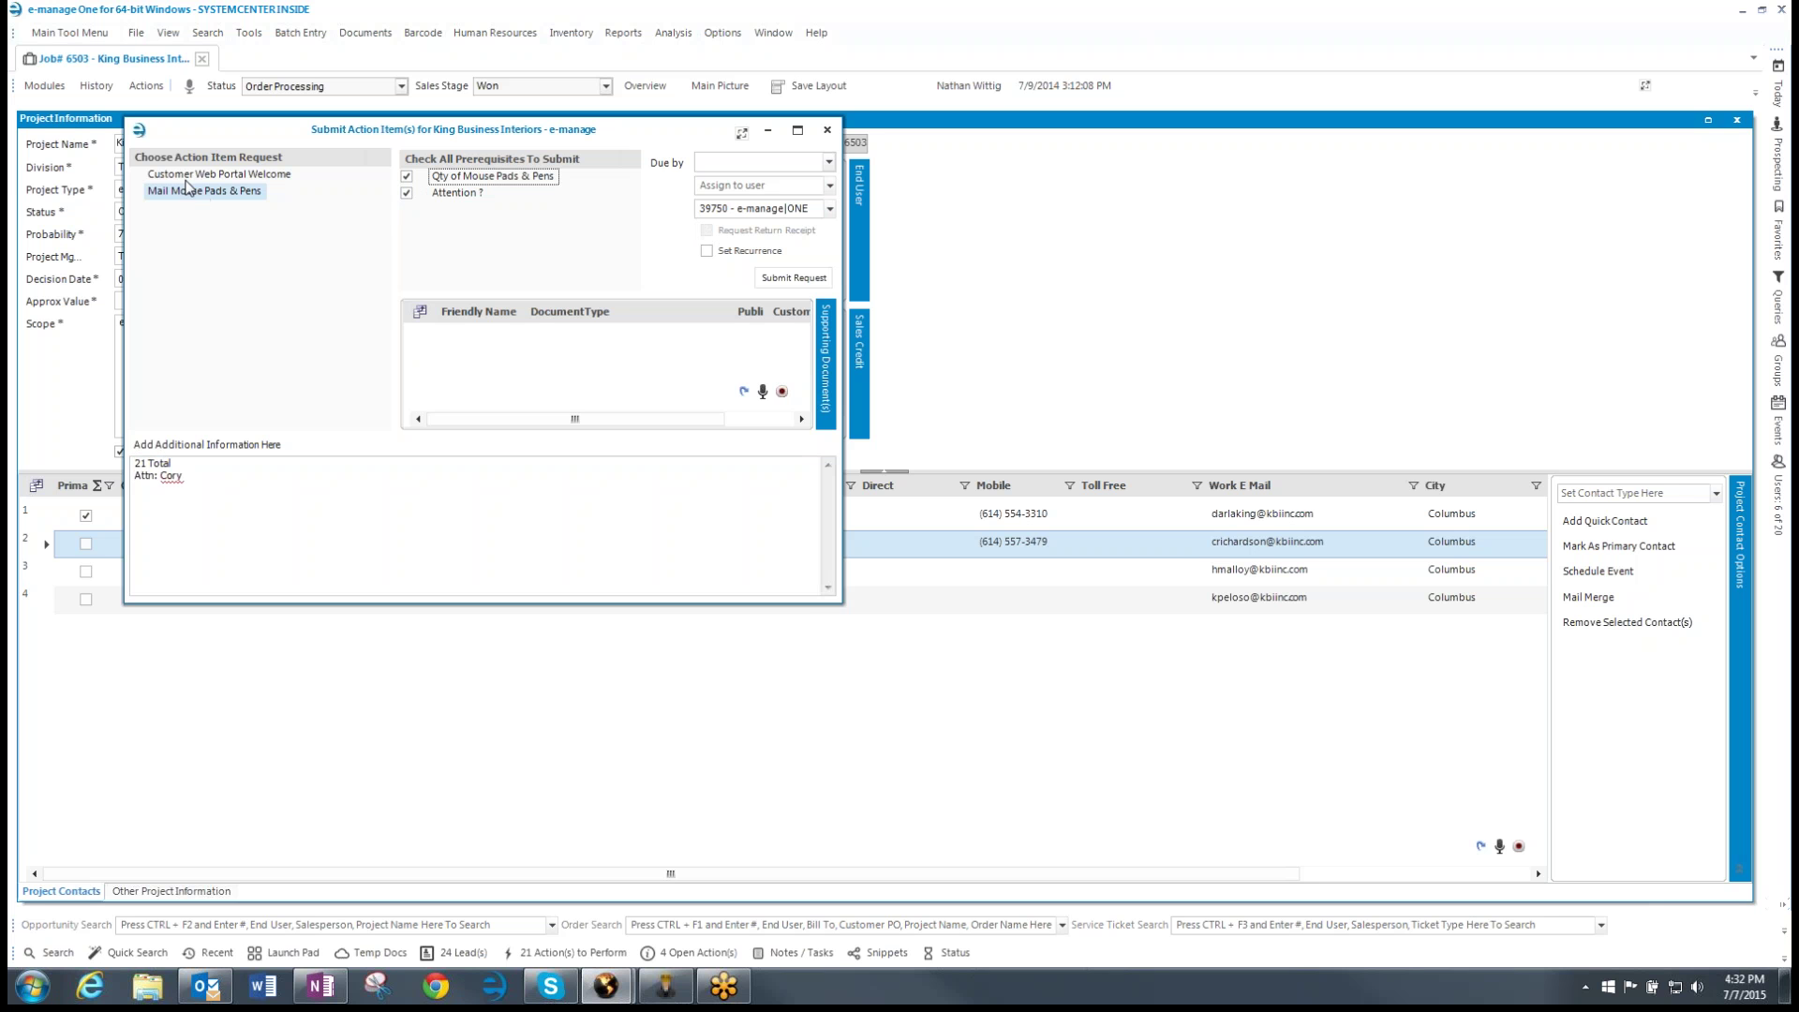
drag(210, 136, 312, 141)
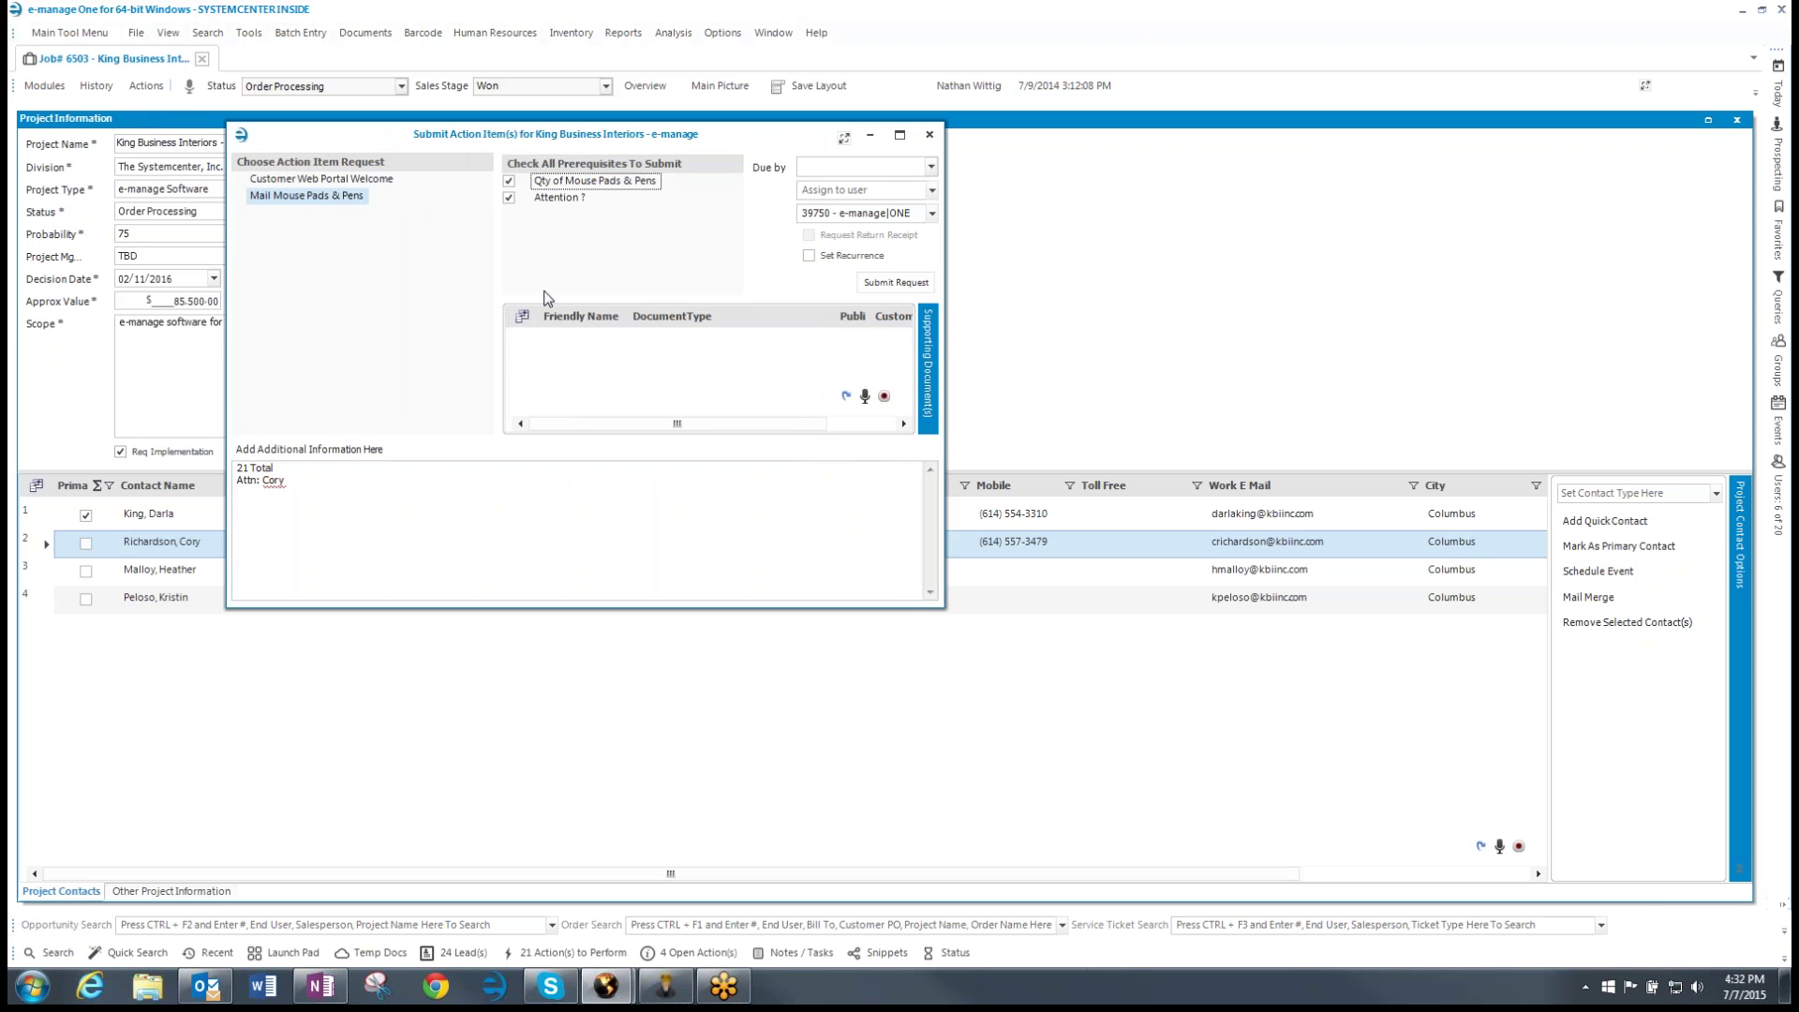